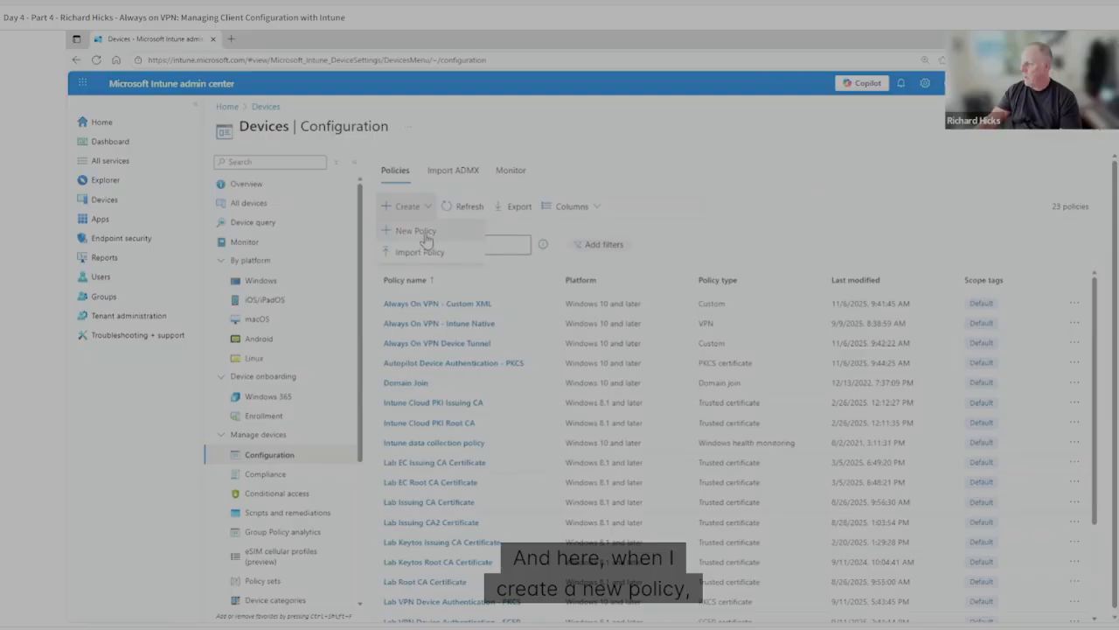
# Create a configuration profile for Windows 10 and later from the VPN template.
pyautogui.click(422, 232)
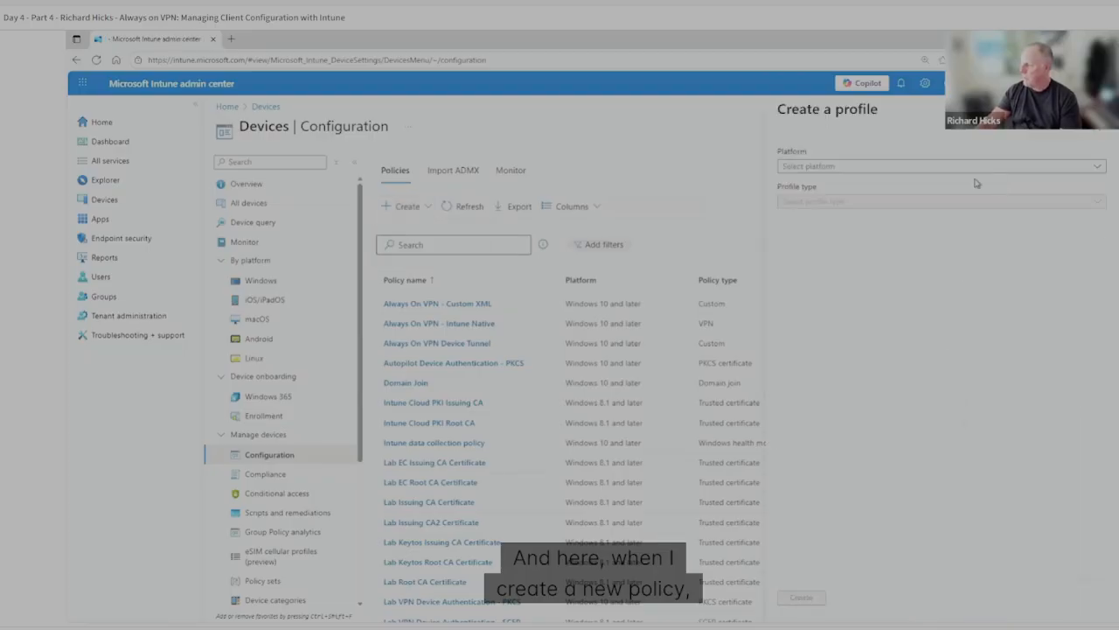
pyautogui.click(842, 169)
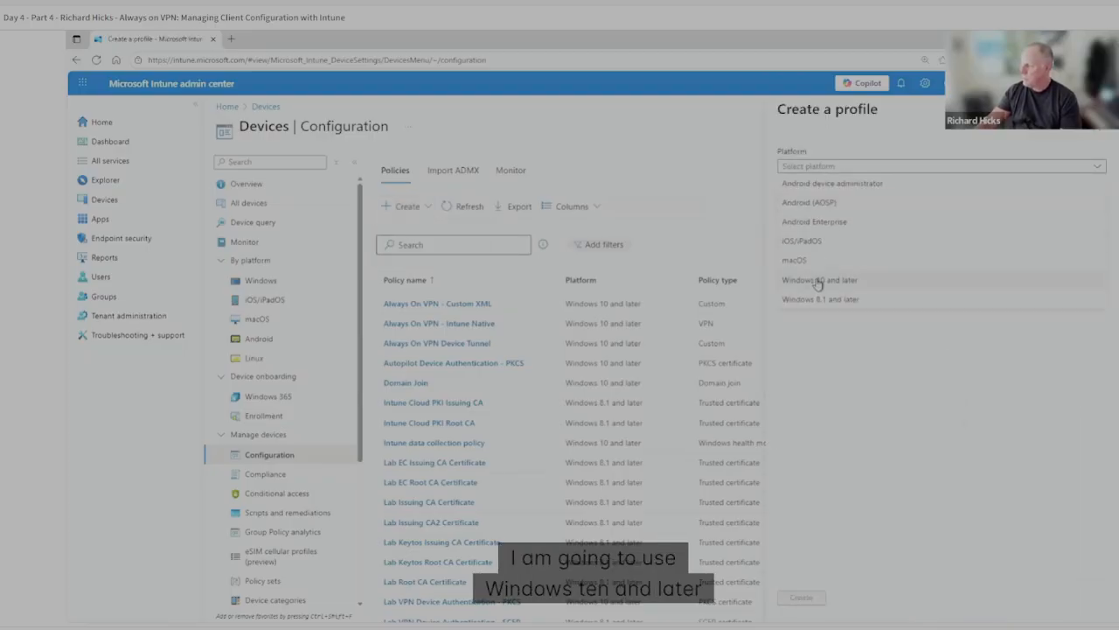
pyautogui.click(818, 282)
pyautogui.click(825, 205)
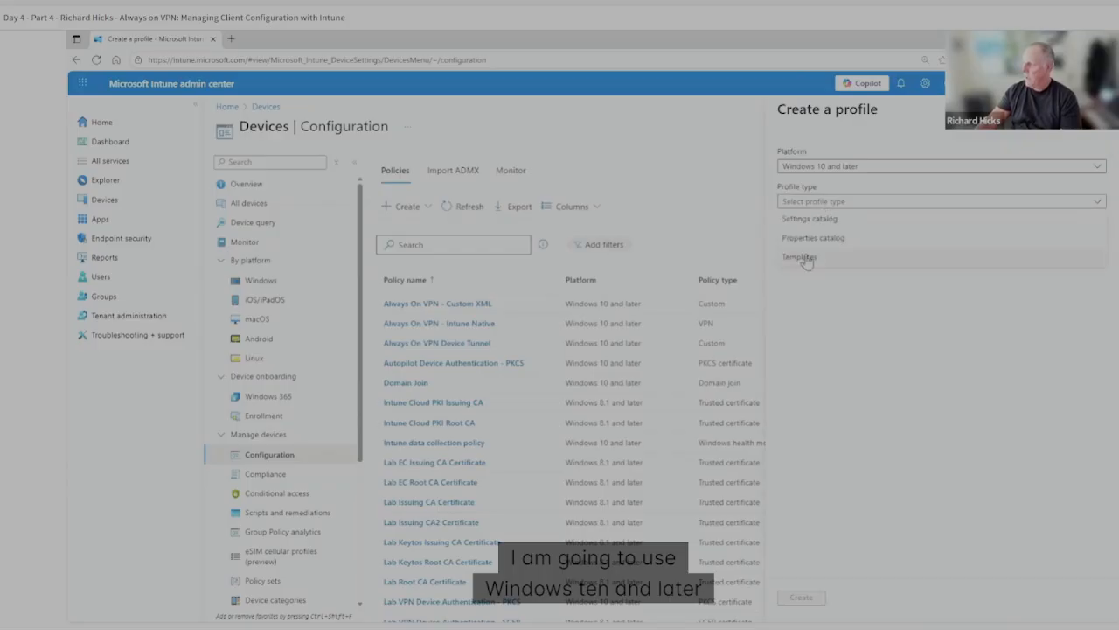
pyautogui.click(811, 257)
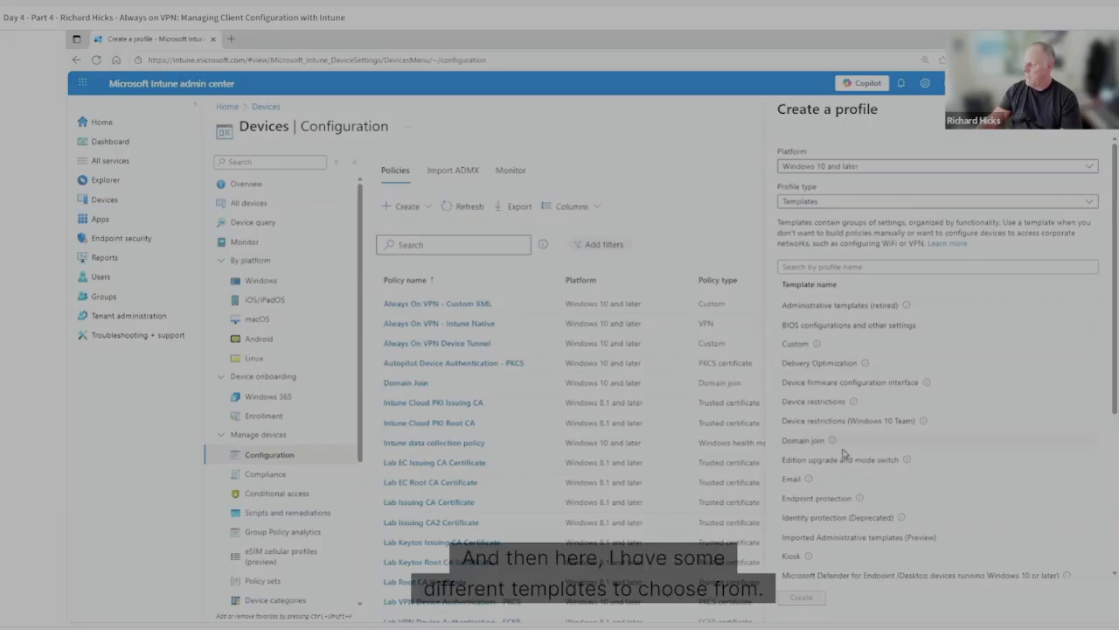
pyautogui.scroll(-3, 842, 420)
pyautogui.scroll(3, 844, 398)
pyautogui.click(798, 266)
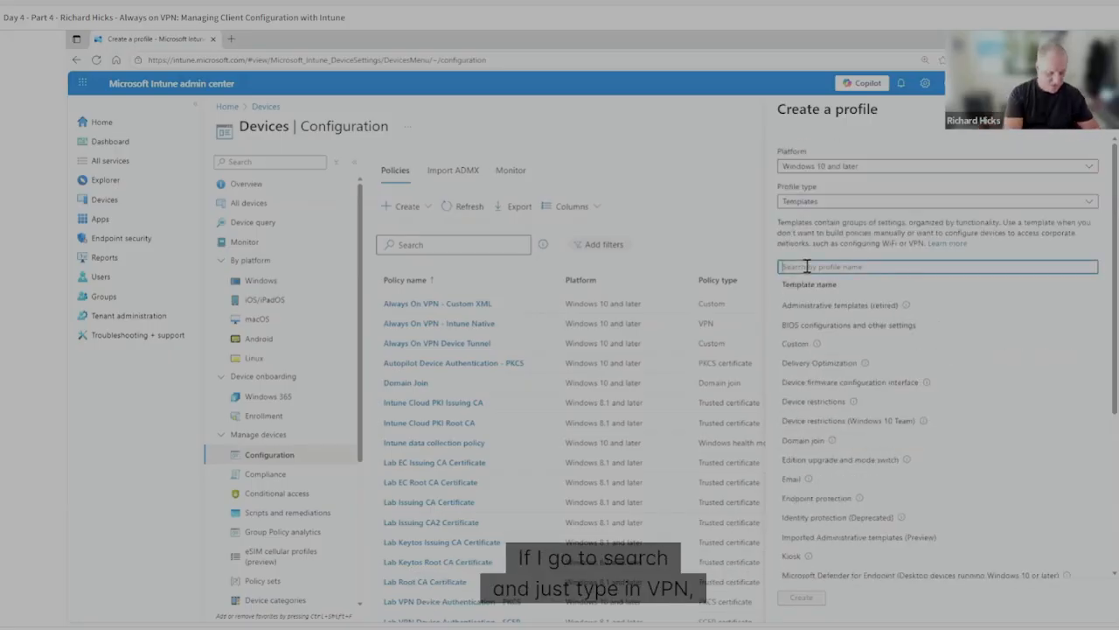
pyautogui.write('VPN')
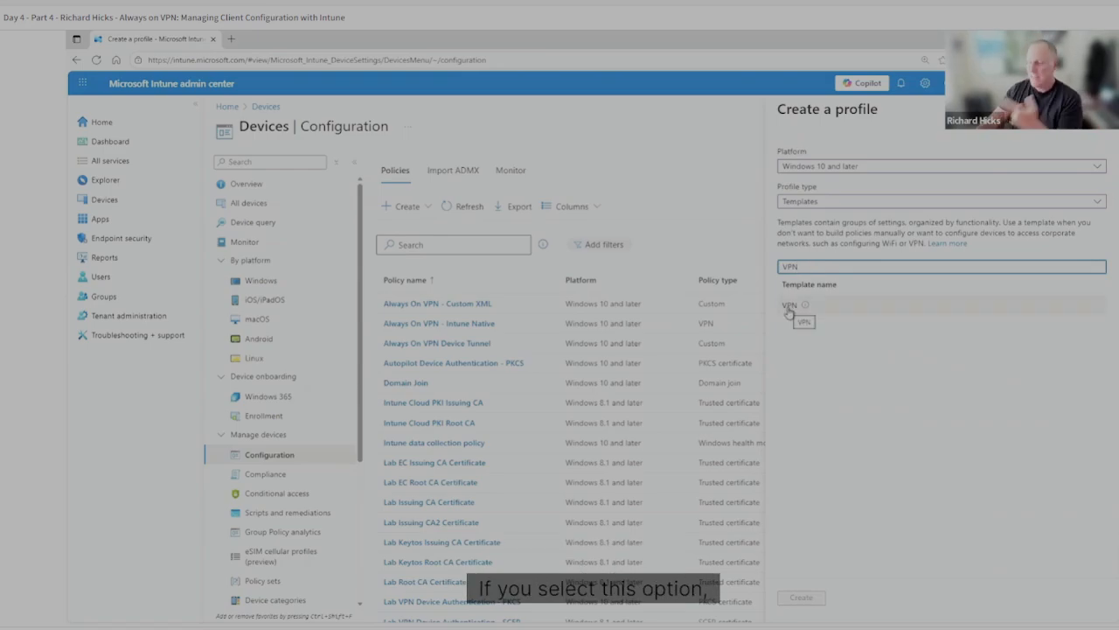
pyautogui.click(790, 306)
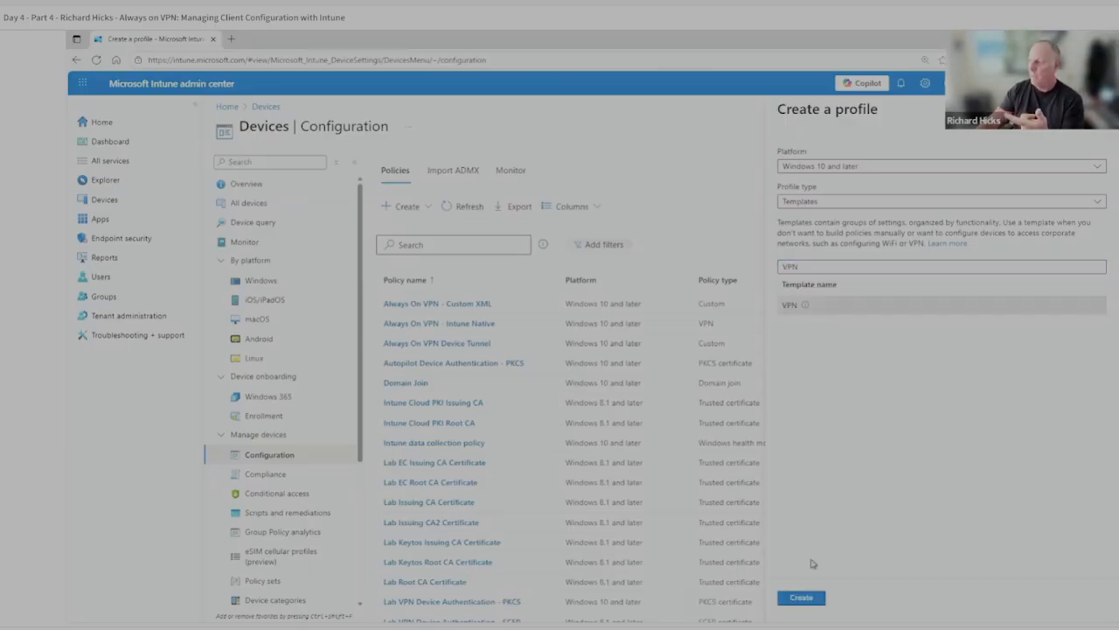
pyautogui.click(801, 597)
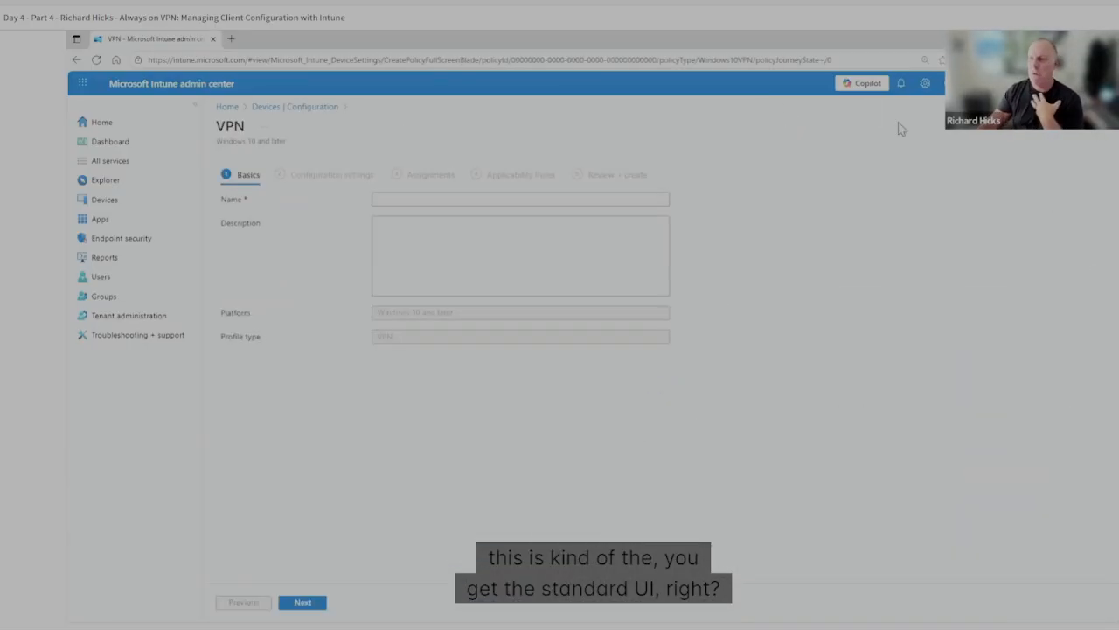
# Name the VPN profile Test and continue to its configuration settings.
pyautogui.click(403, 205)
pyautogui.write('Test')
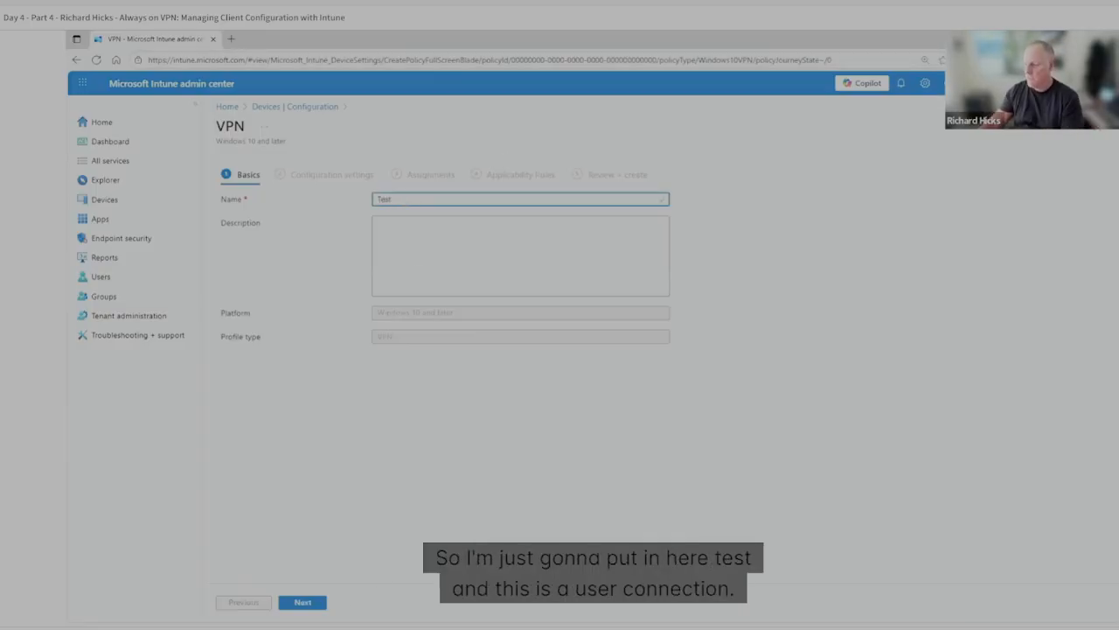
pyautogui.click(303, 603)
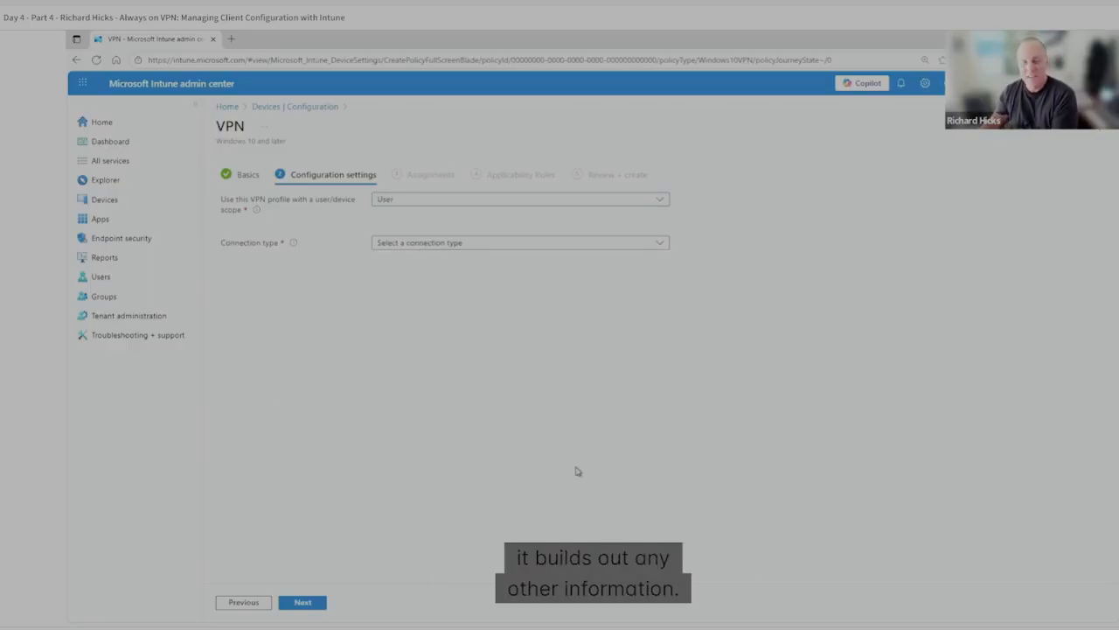
# Set the connection type to Automatic (Native type) and the Base VPN connection name to Always On VPN.
pyautogui.click(473, 247)
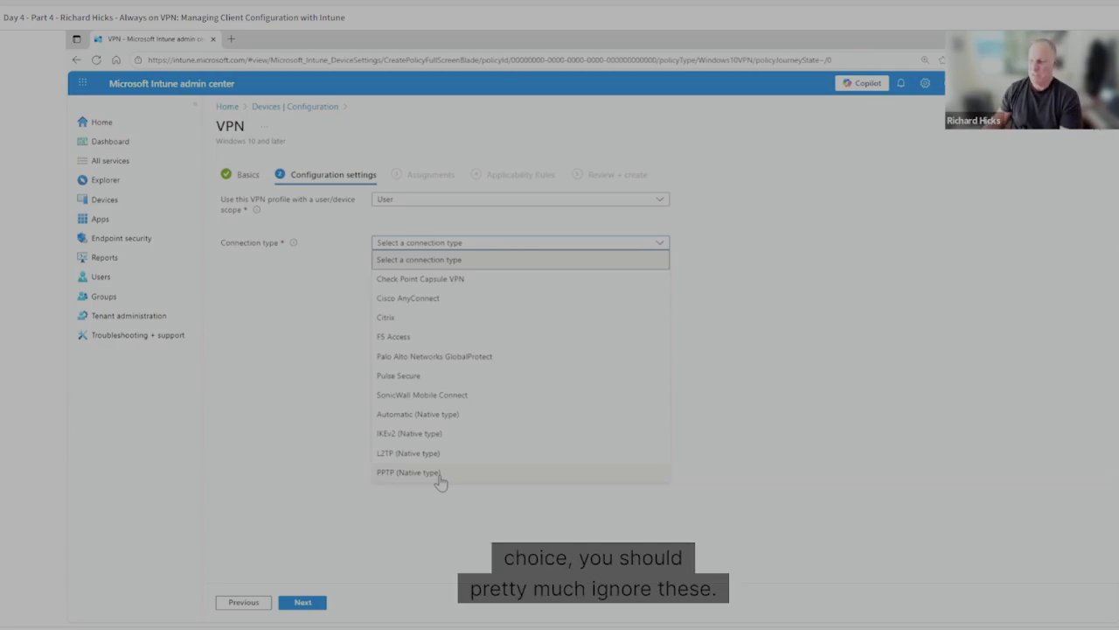
pyautogui.click(442, 417)
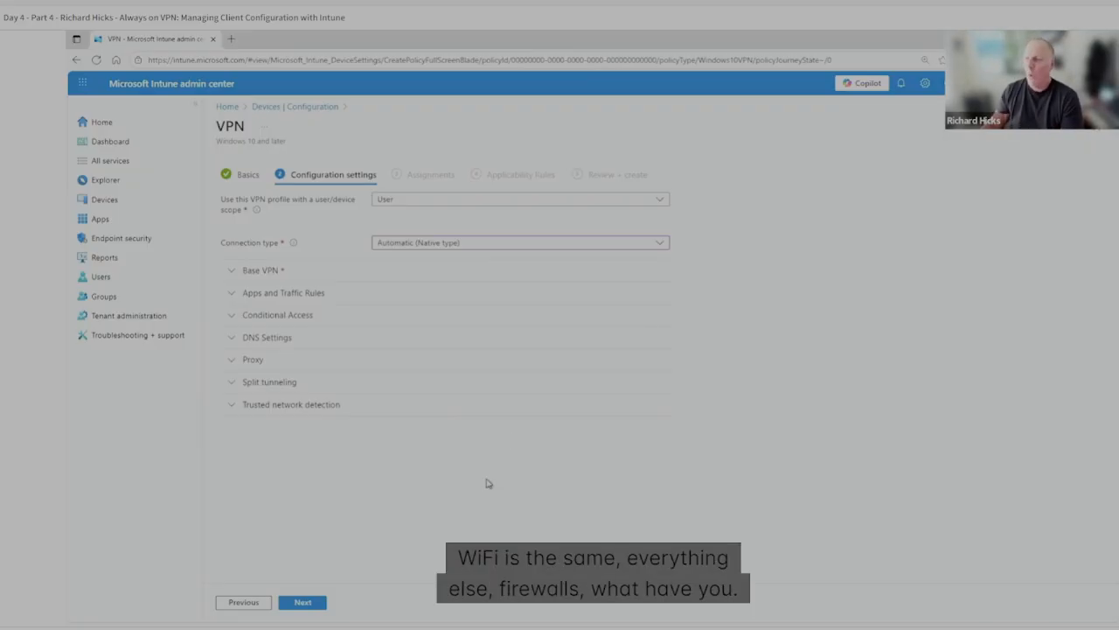
pyautogui.click(232, 273)
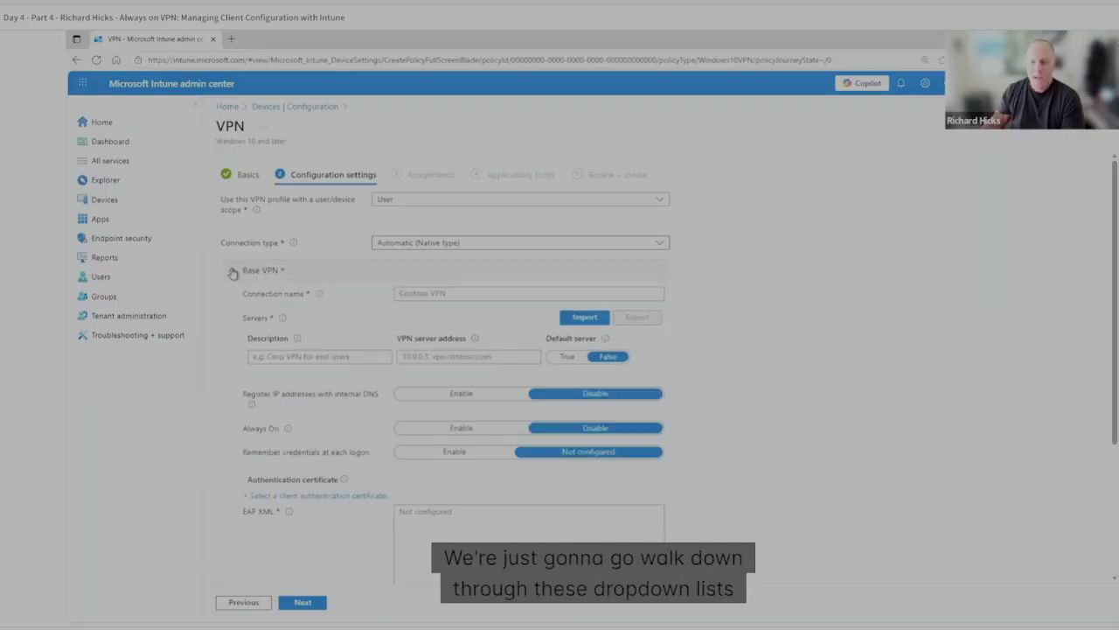
pyautogui.click(453, 296)
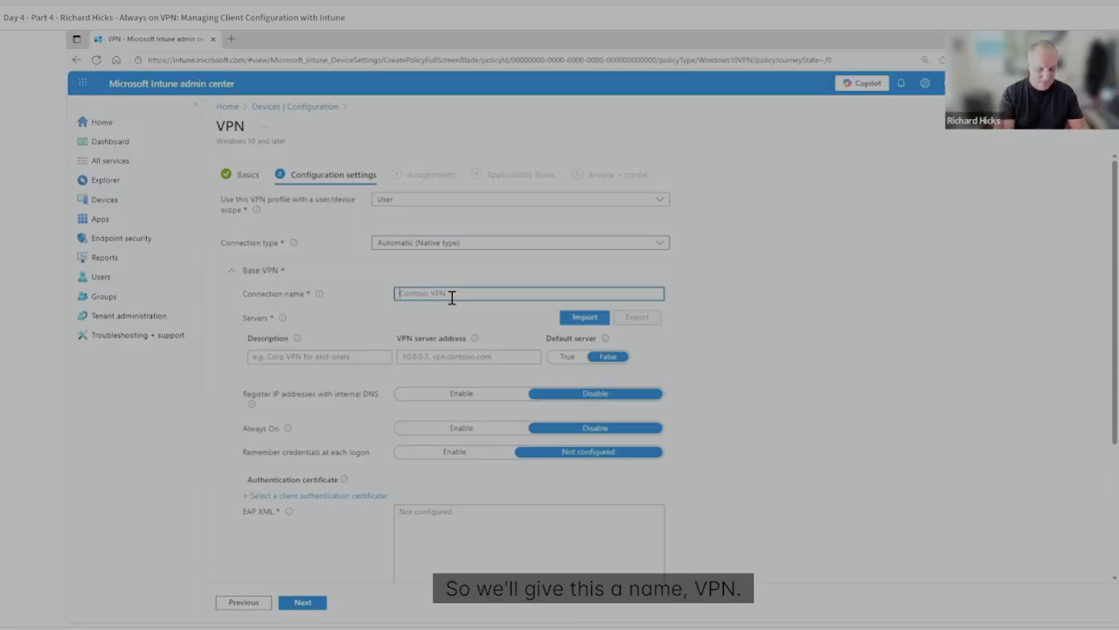
pyautogui.write('Always On VPN')
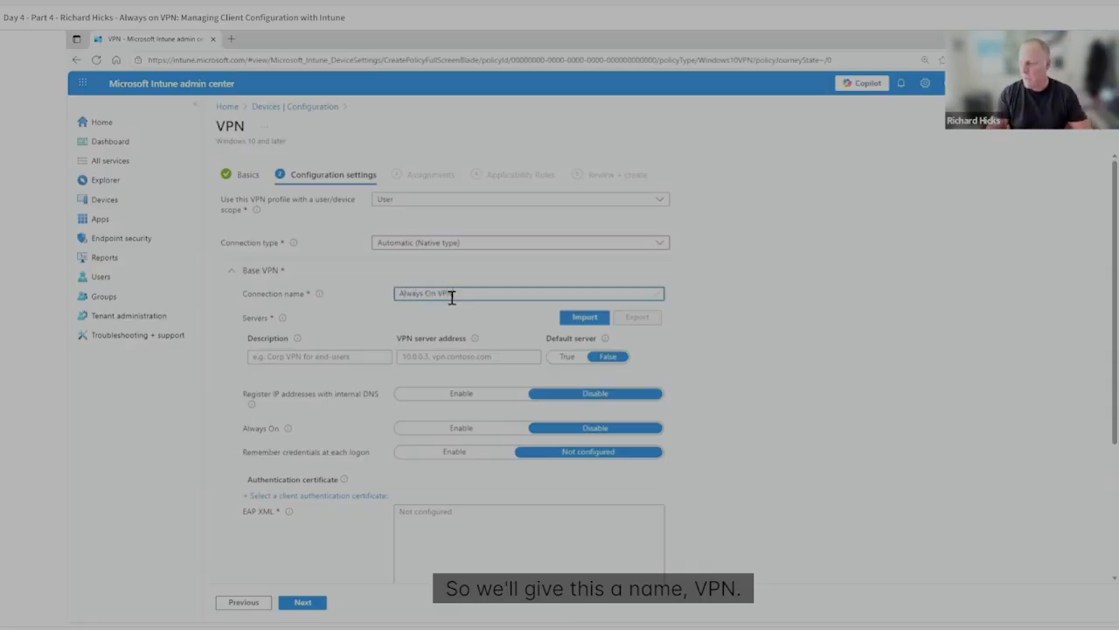
# Add a server described as VPN with the organization's fully qualified vpn hostname as its address, and make it the default server.
pyautogui.scroll(-2, 508, 324)
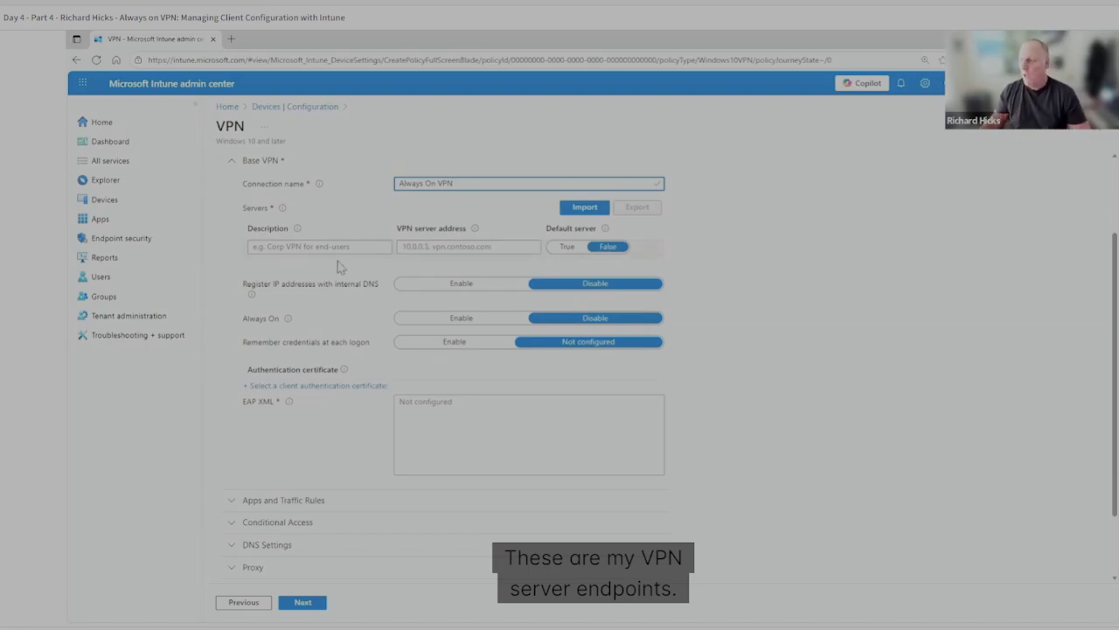
pyautogui.click(467, 251)
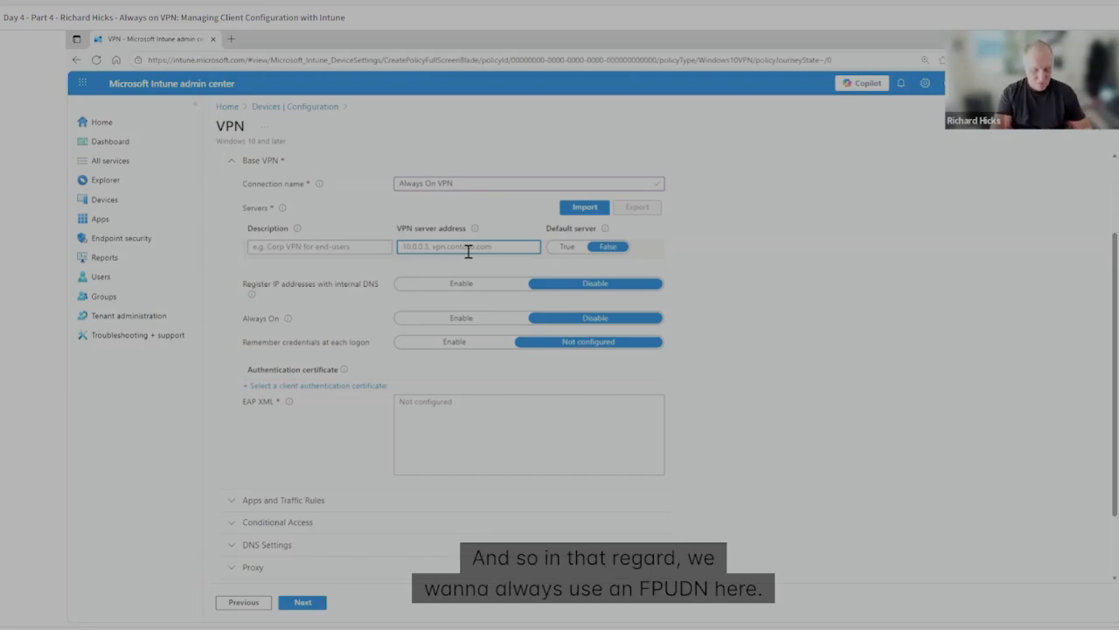
pyautogui.write('vp')
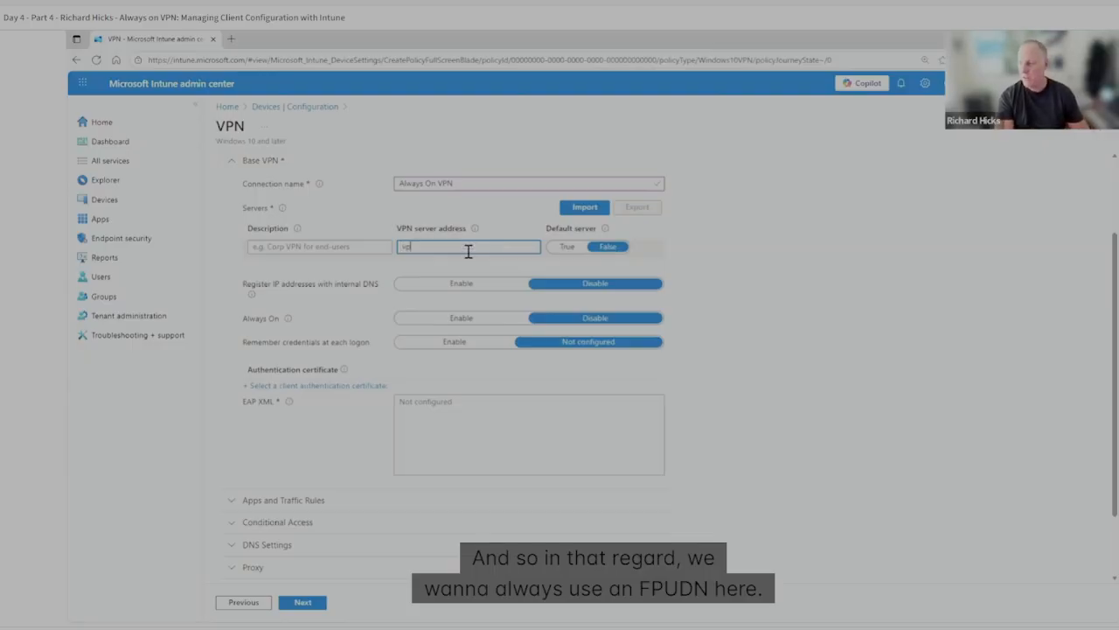
pyautogui.write('n.richardhicks.n')
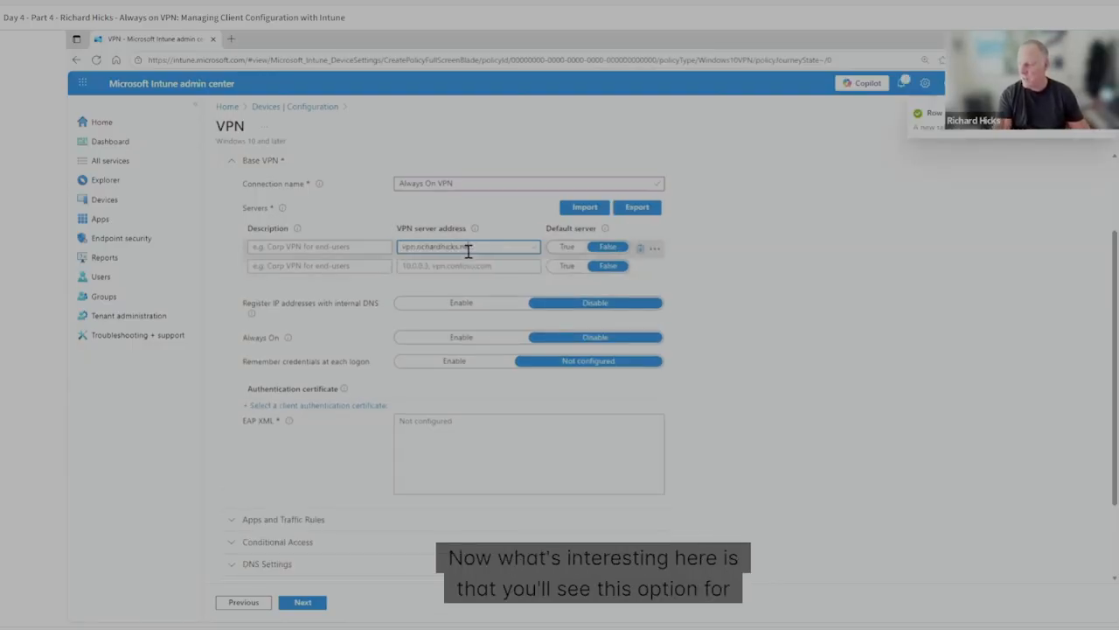
pyautogui.write('et')
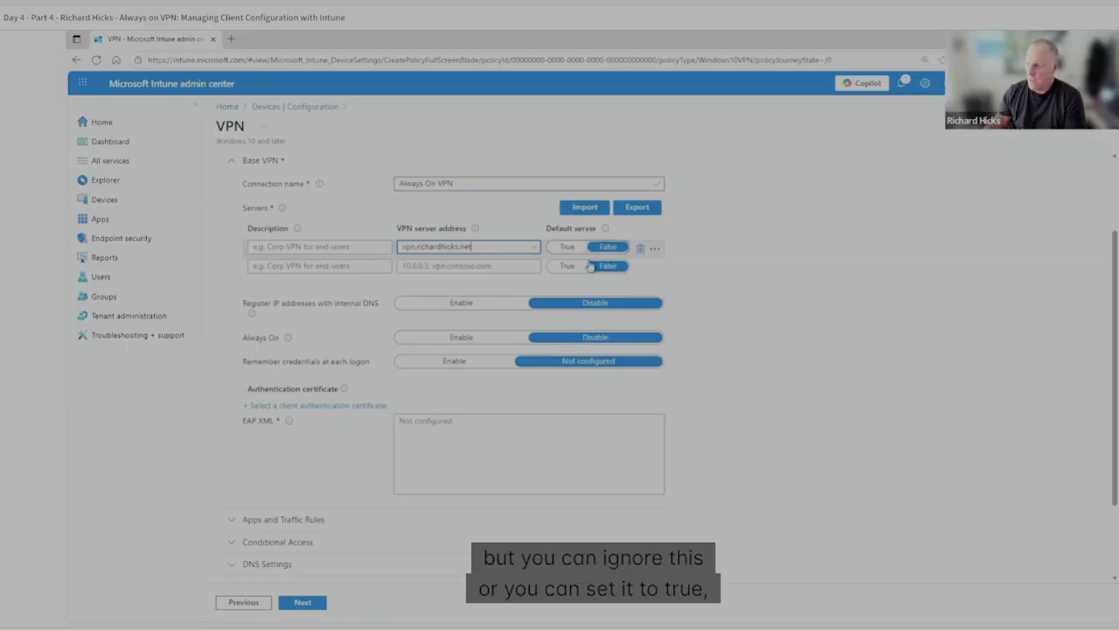
pyautogui.click(566, 247)
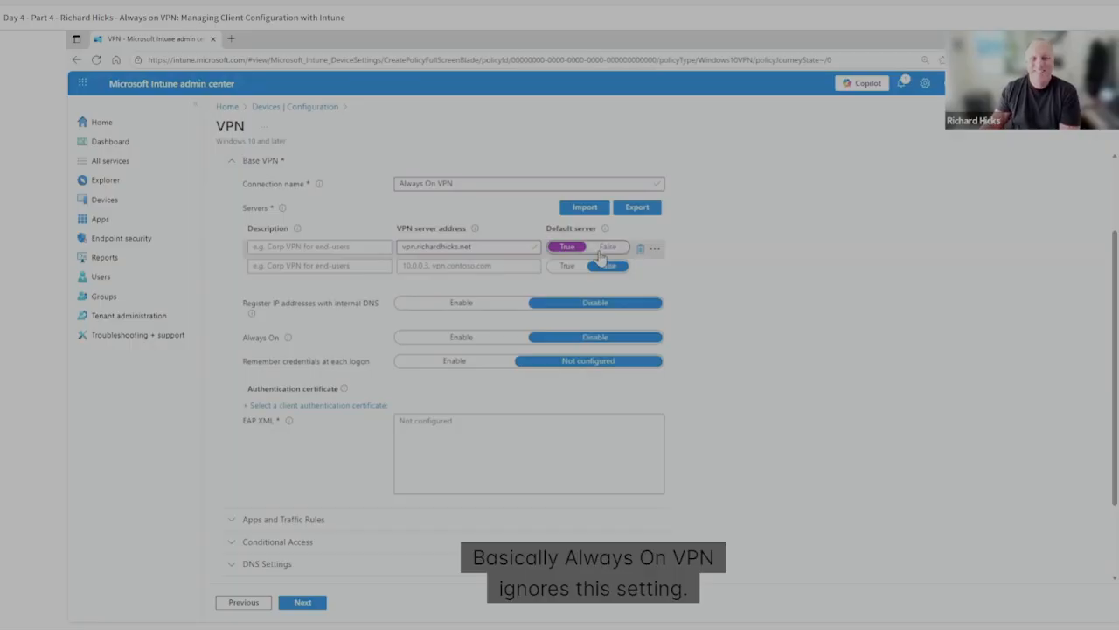
pyautogui.click(312, 250)
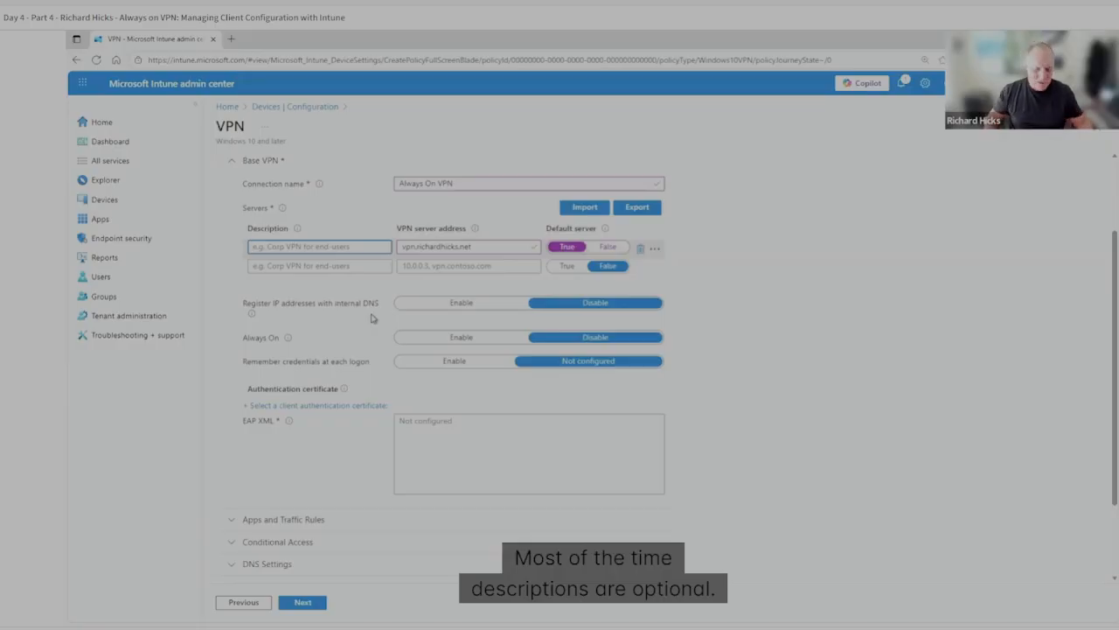
pyautogui.write('VPN')
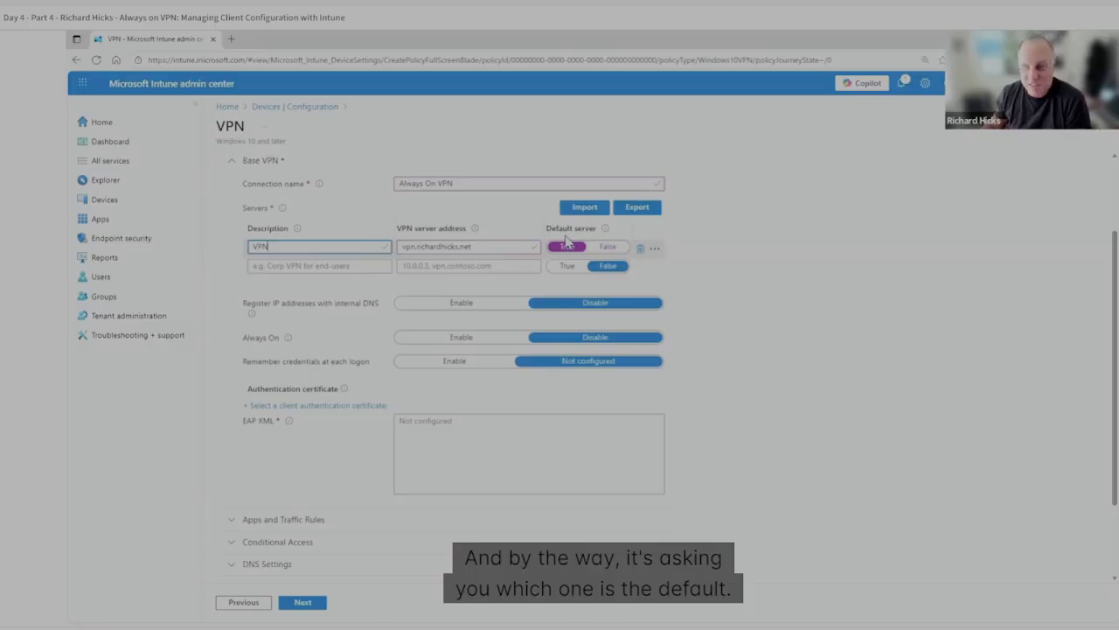
# Add a second server described as VPN2 with the organization's vpn2 hostname, and delete that entry again.
pyautogui.click(337, 267)
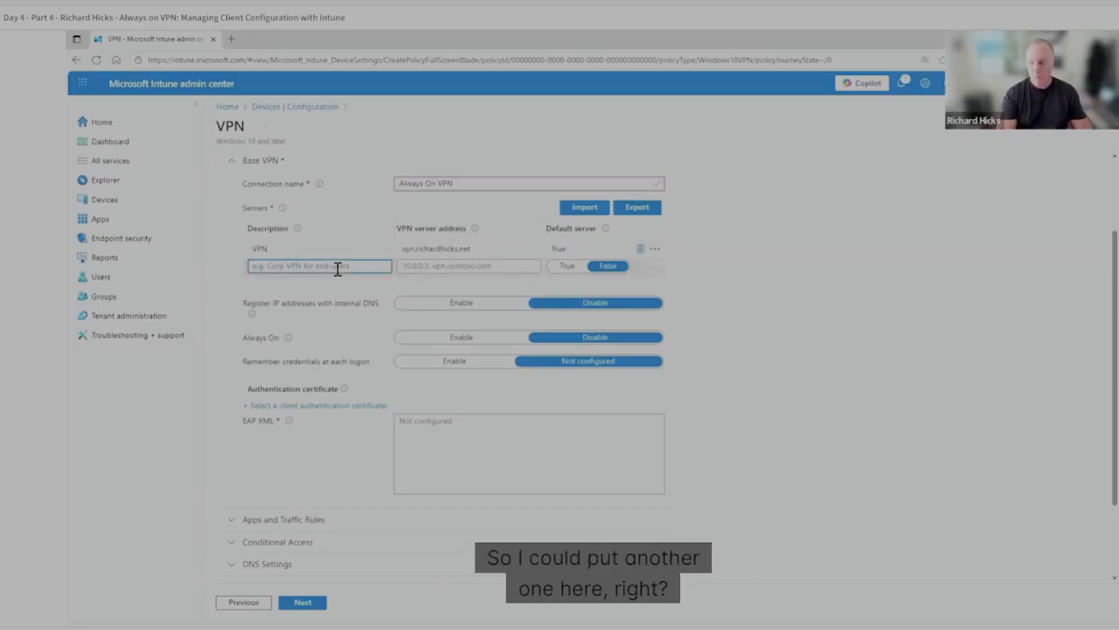
pyautogui.write('VPN2')
pyautogui.press('Tab')
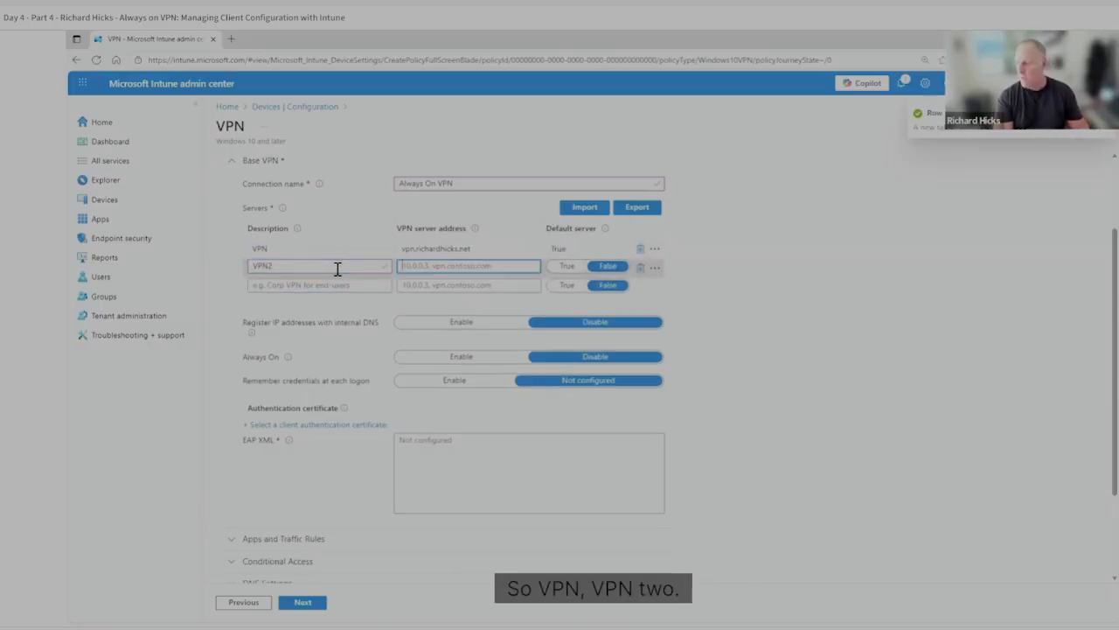
pyautogui.write('vpn2.richardhicks.net')
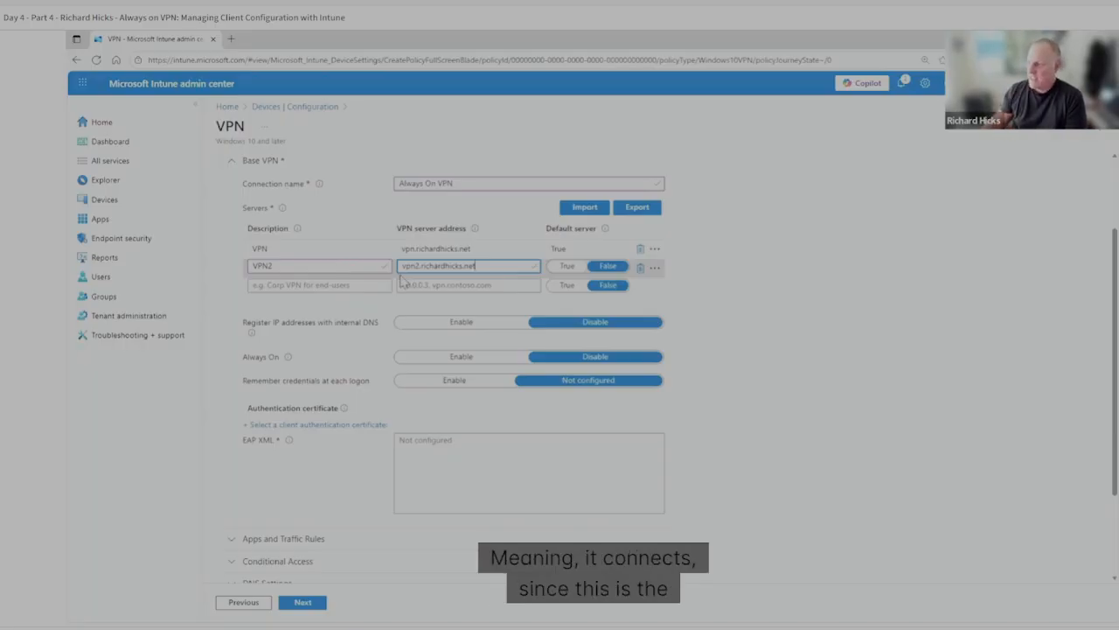
pyautogui.click(566, 246)
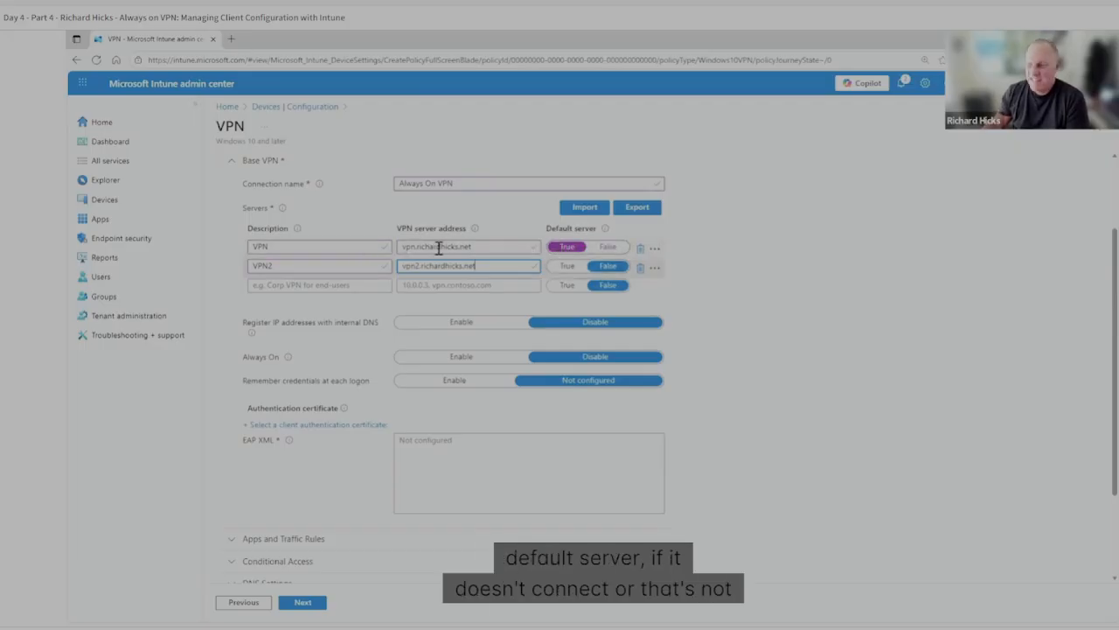
pyautogui.moveTo(500, 268); pyautogui.dragTo(354, 272)
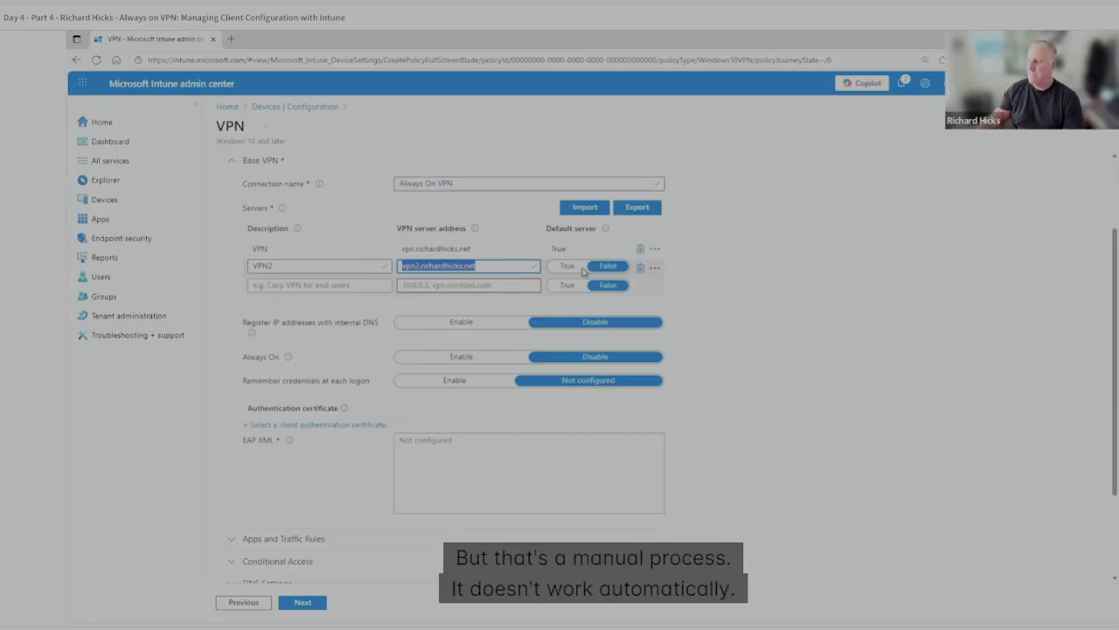
pyautogui.click(641, 269)
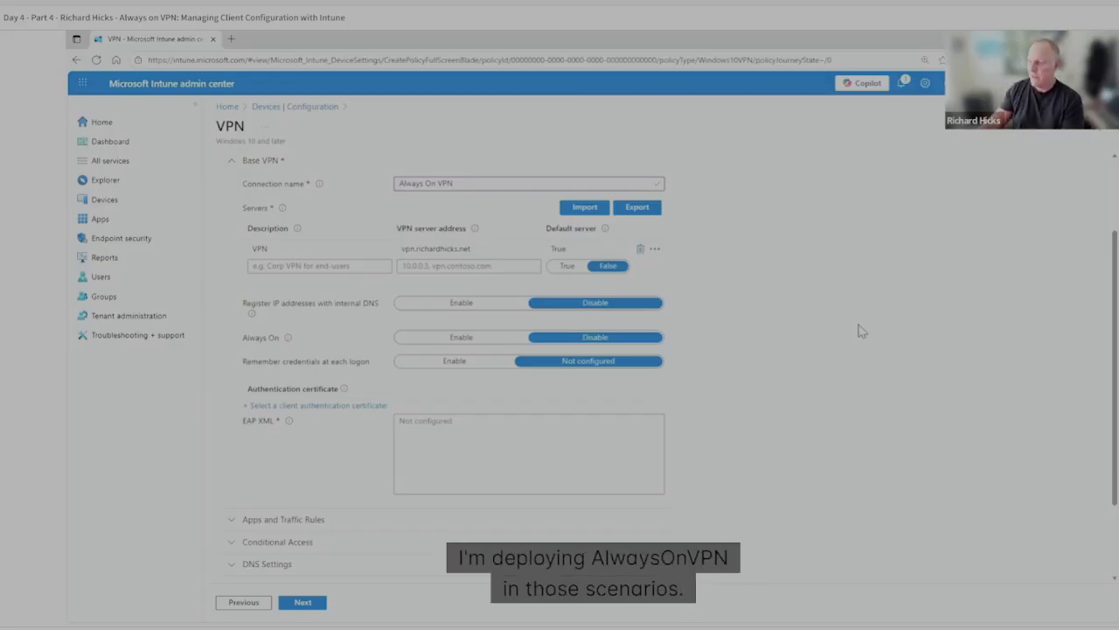
pyautogui.click(487, 247)
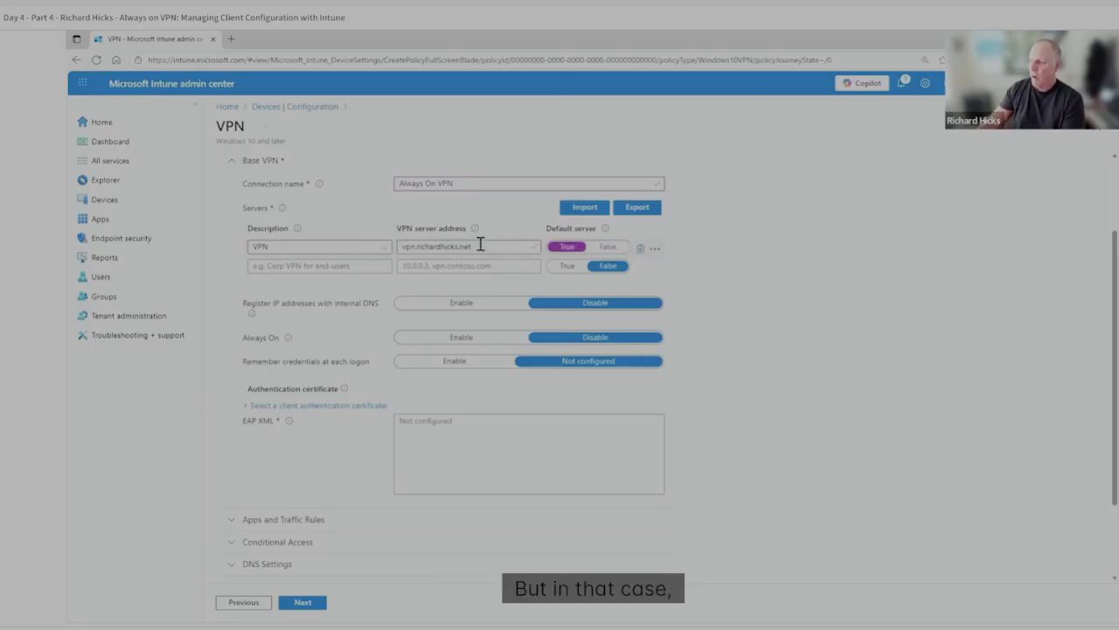
pyautogui.moveTo(480, 245); pyautogui.dragTo(382, 244)
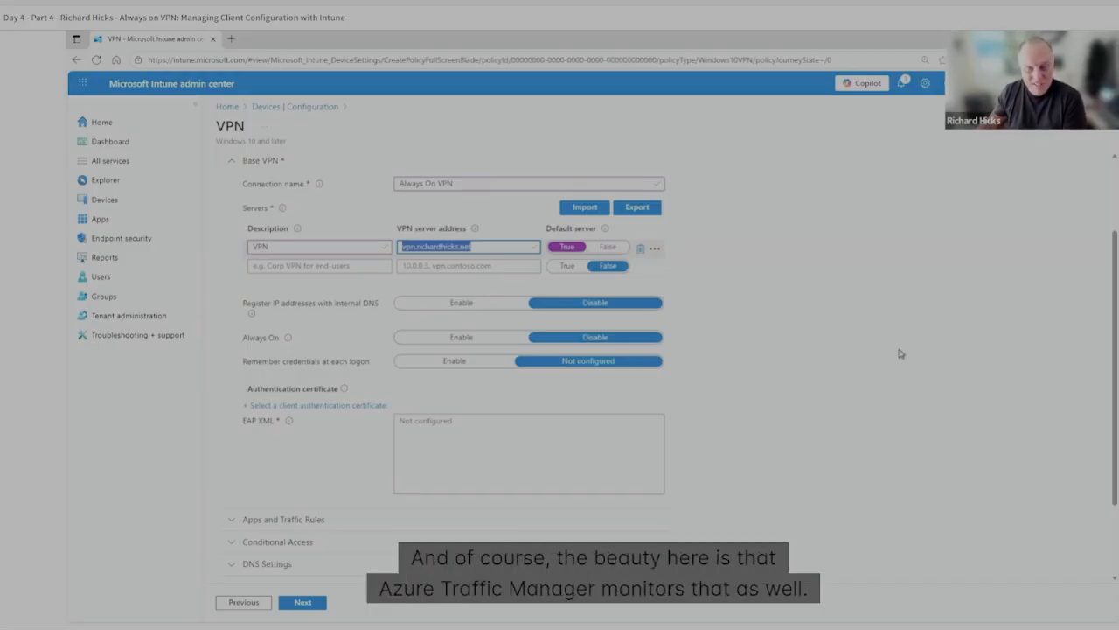
pyautogui.click(846, 353)
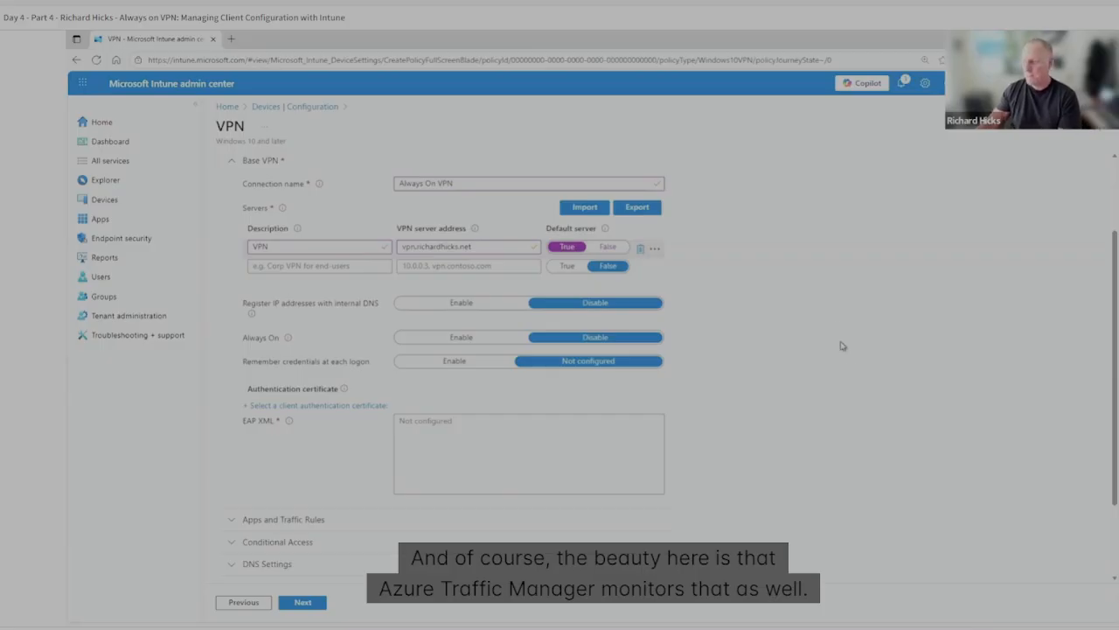
# Enable registering IP addresses with internal DNS in the Base VPN settings.
pyautogui.scroll(-1, 778, 356)
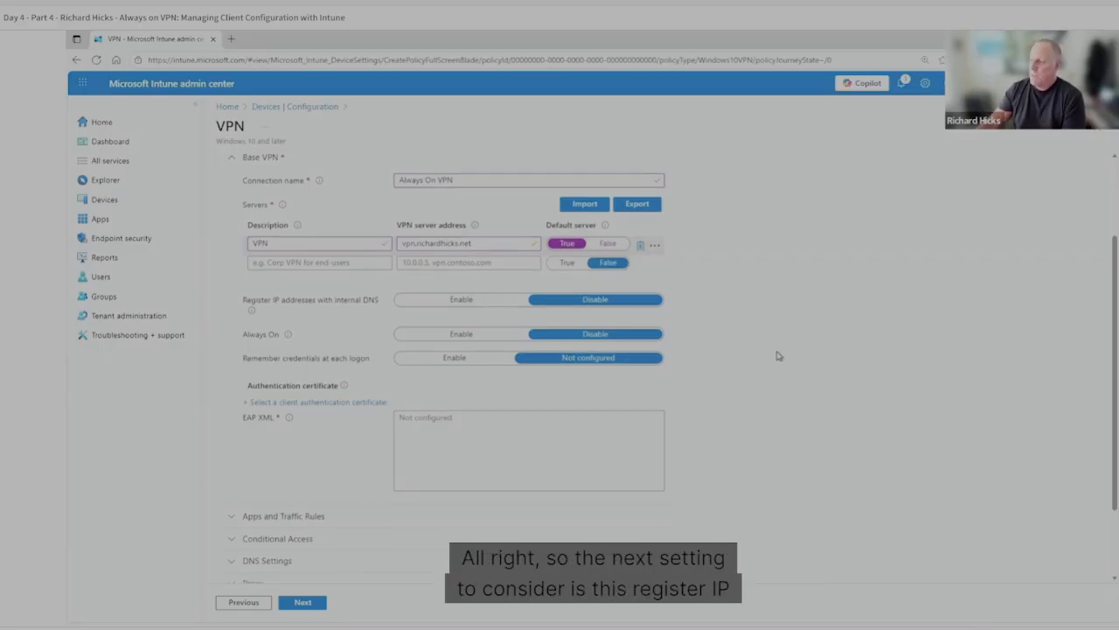
pyautogui.scroll(-1, 779, 355)
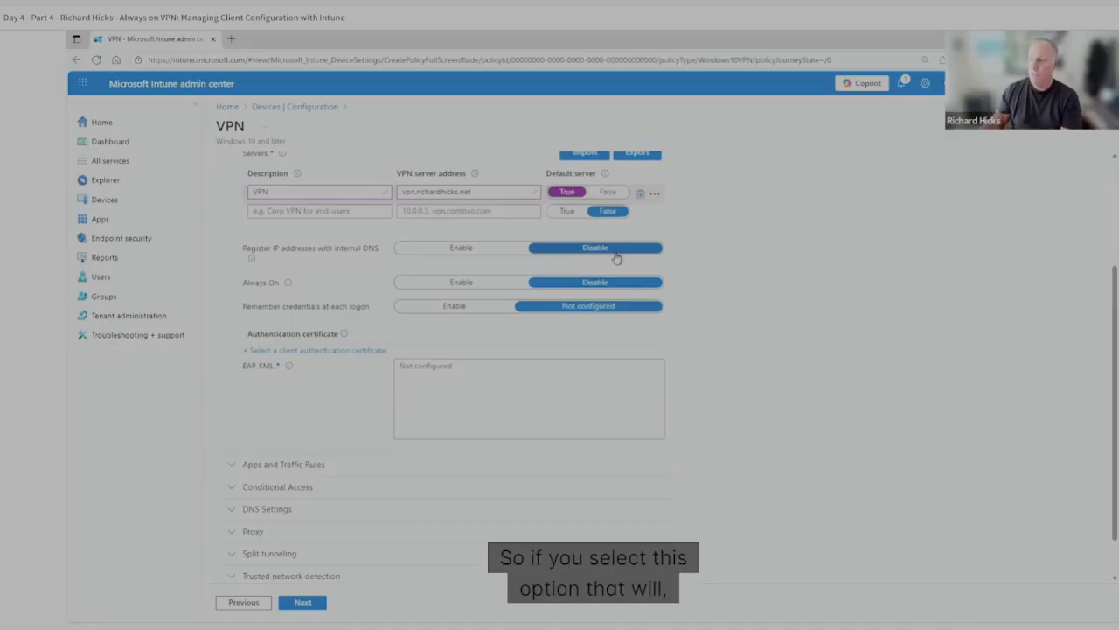
pyautogui.click(490, 248)
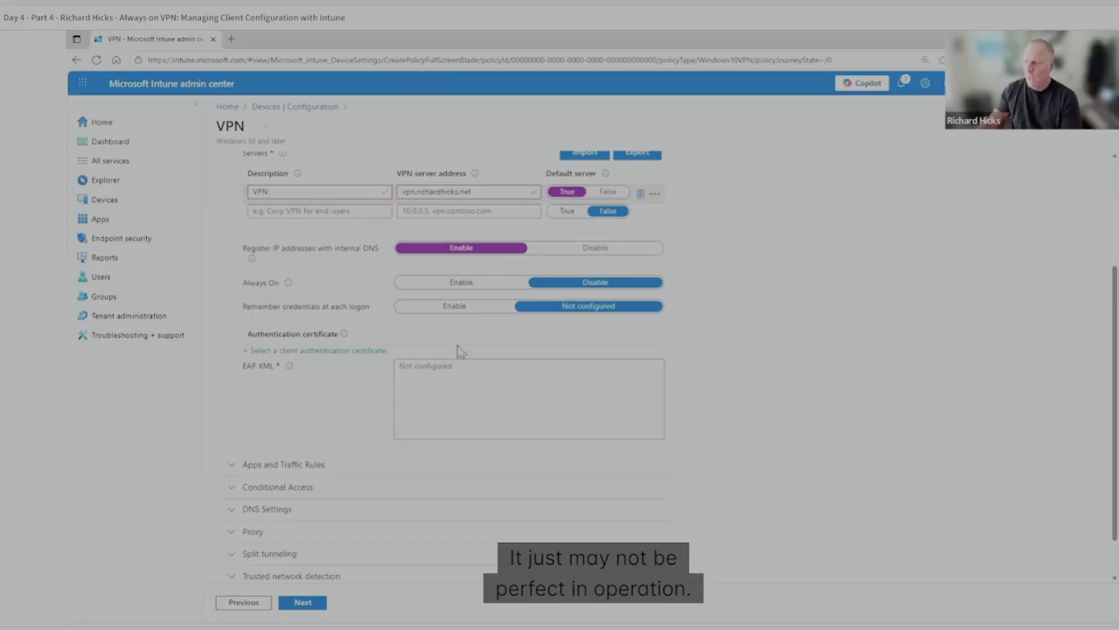
# Enable Always On in the Base VPN settings and place the cursor in the EAP XML field.
pyautogui.click(462, 283)
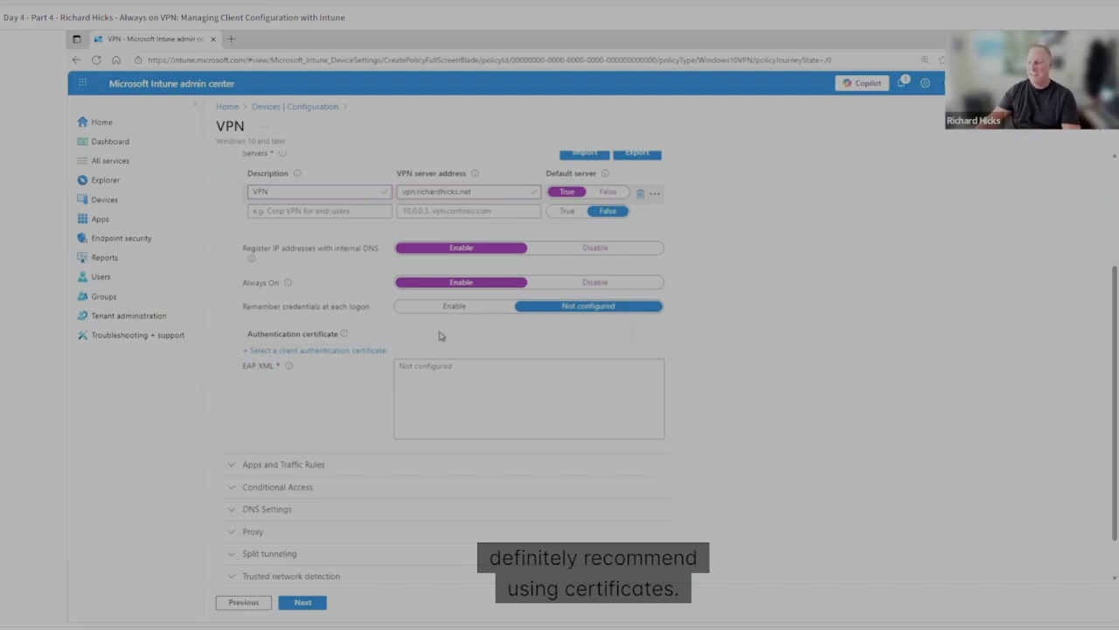
pyautogui.scroll(-1, 427, 332)
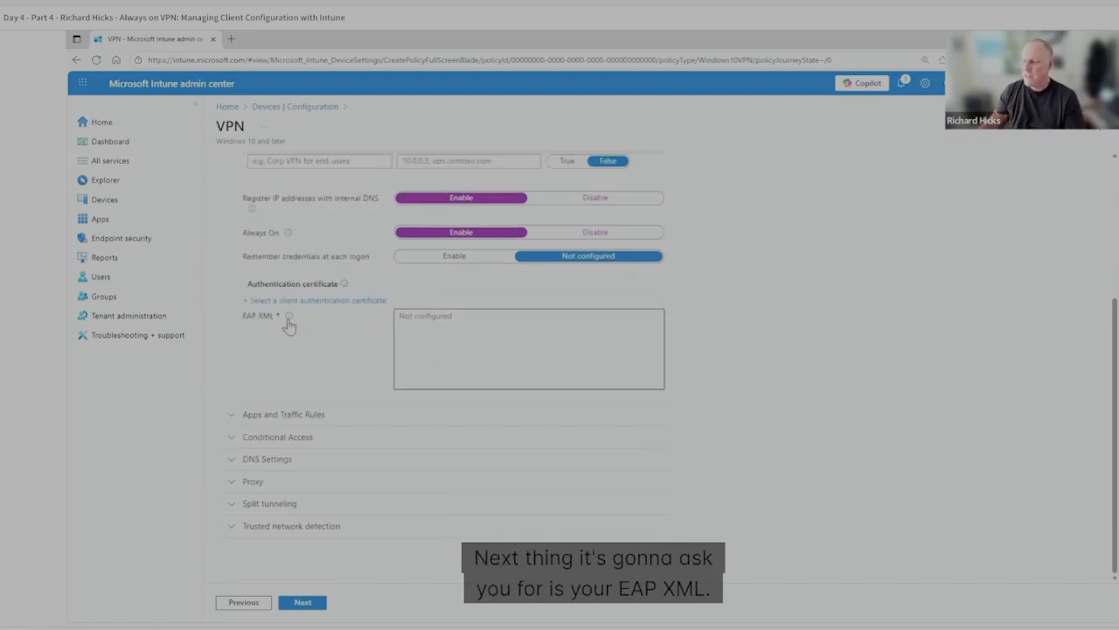
pyautogui.click(442, 324)
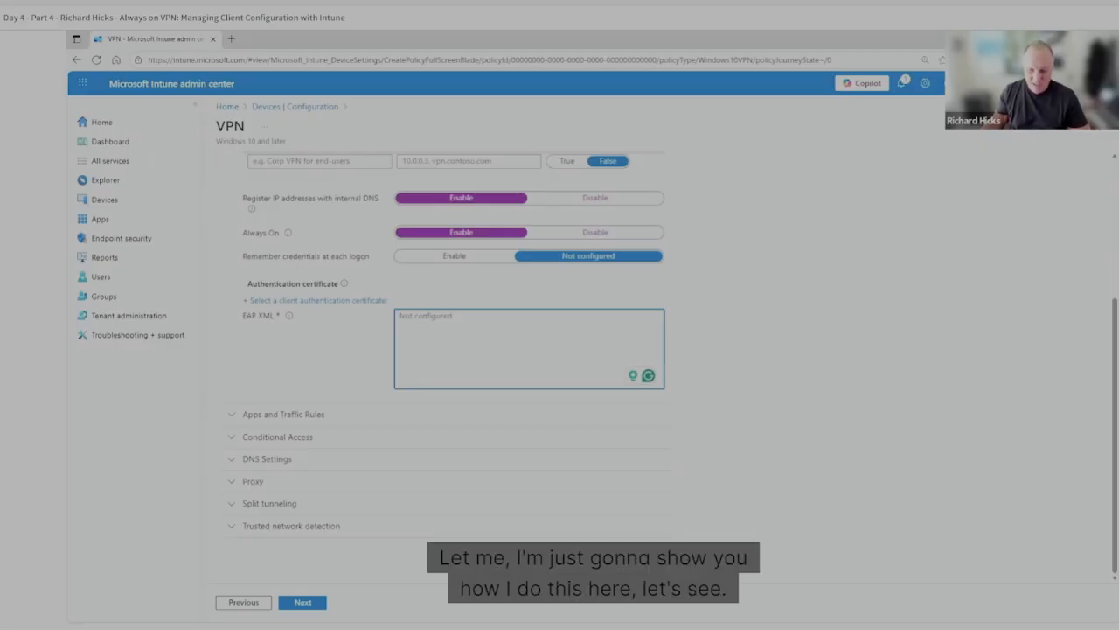
# Switch to the Network Connections window and open the Protected EAP properties in the Always On VPN connection's security settings.
pyautogui.hotkey('alt', 'Tab')
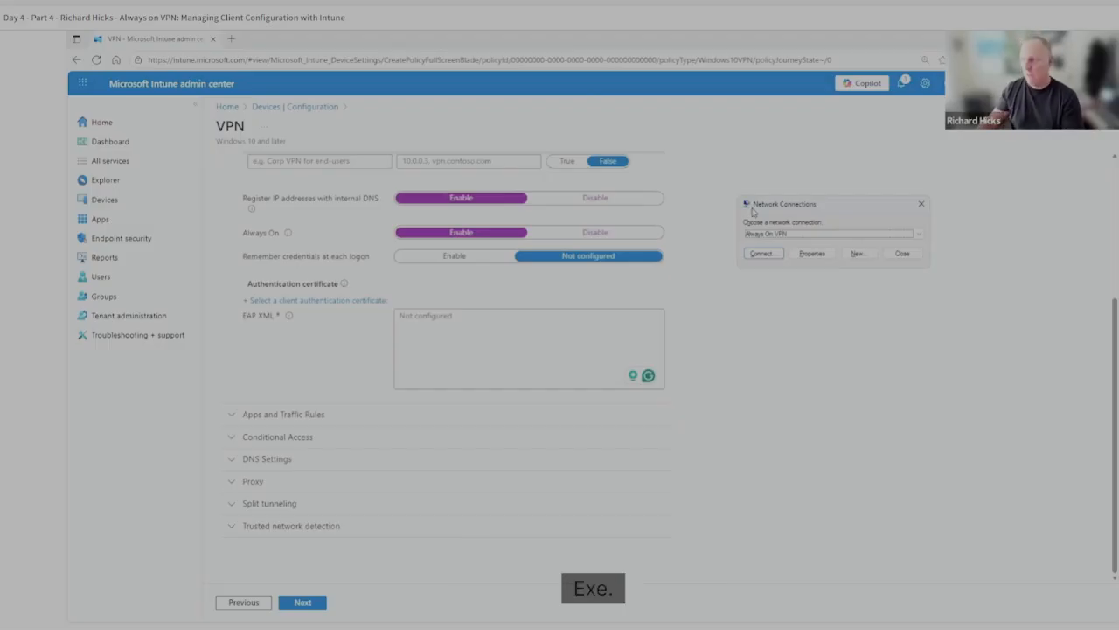
pyautogui.click(837, 235)
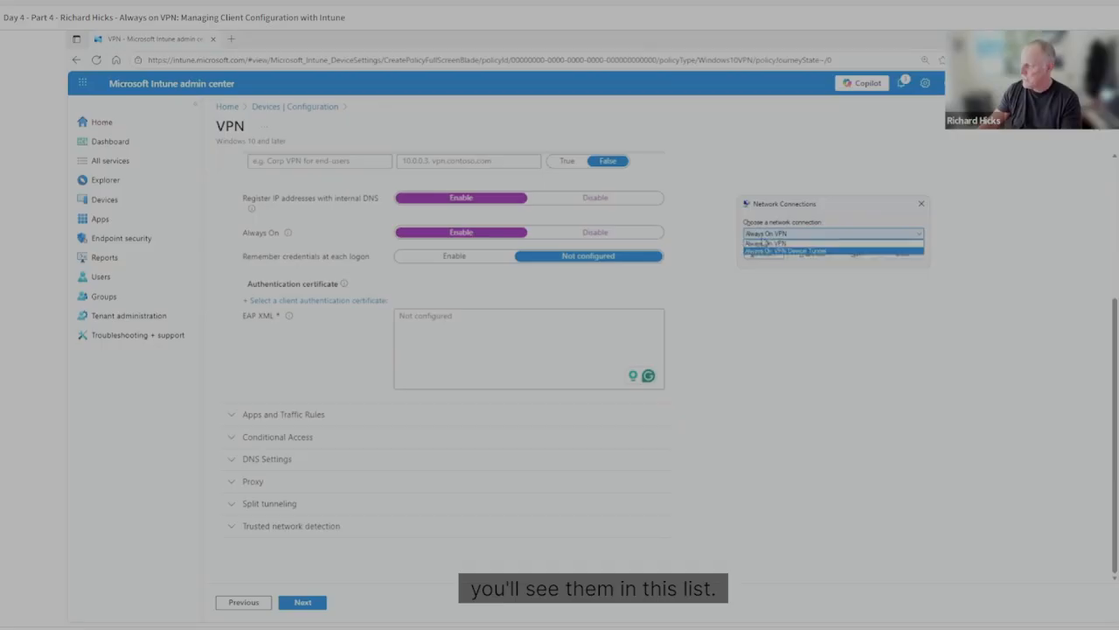
pyautogui.click(796, 243)
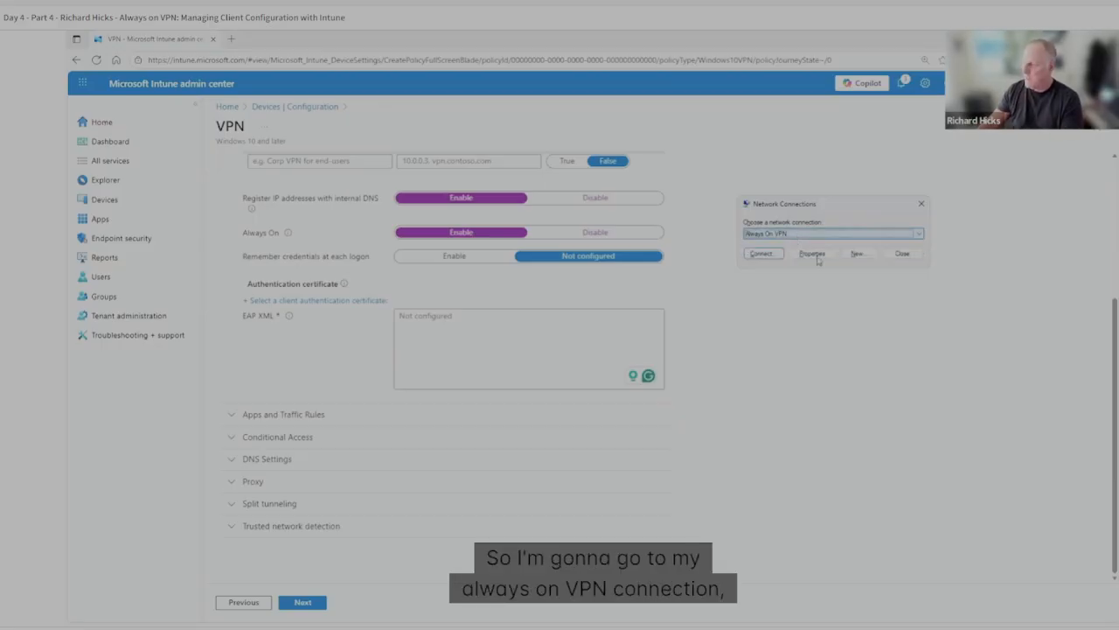
pyautogui.click(816, 255)
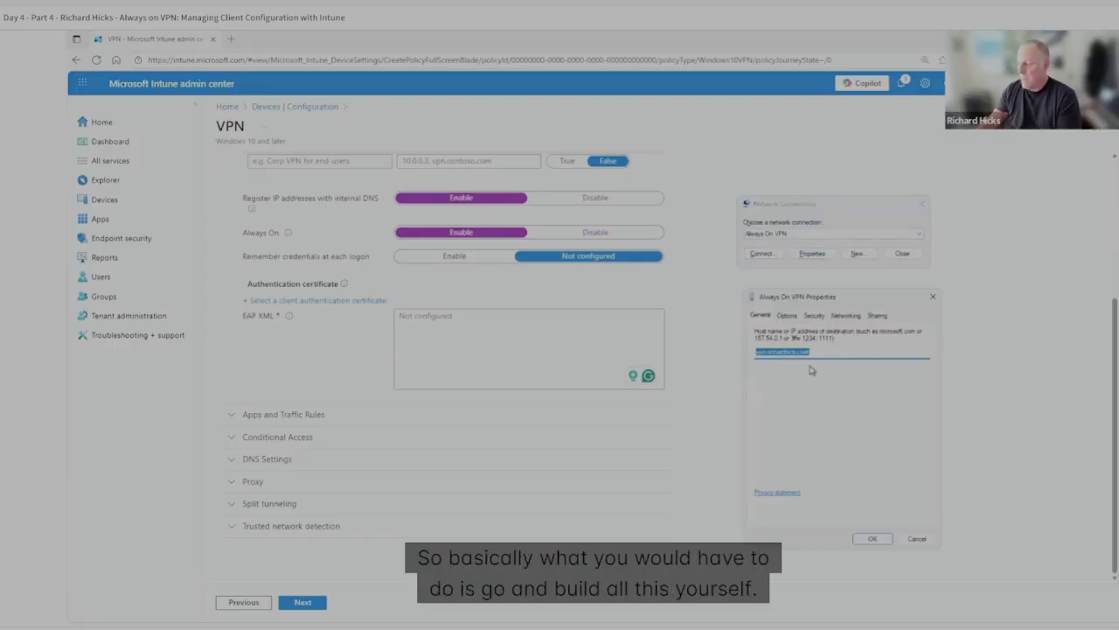
pyautogui.click(795, 316)
pyautogui.click(814, 316)
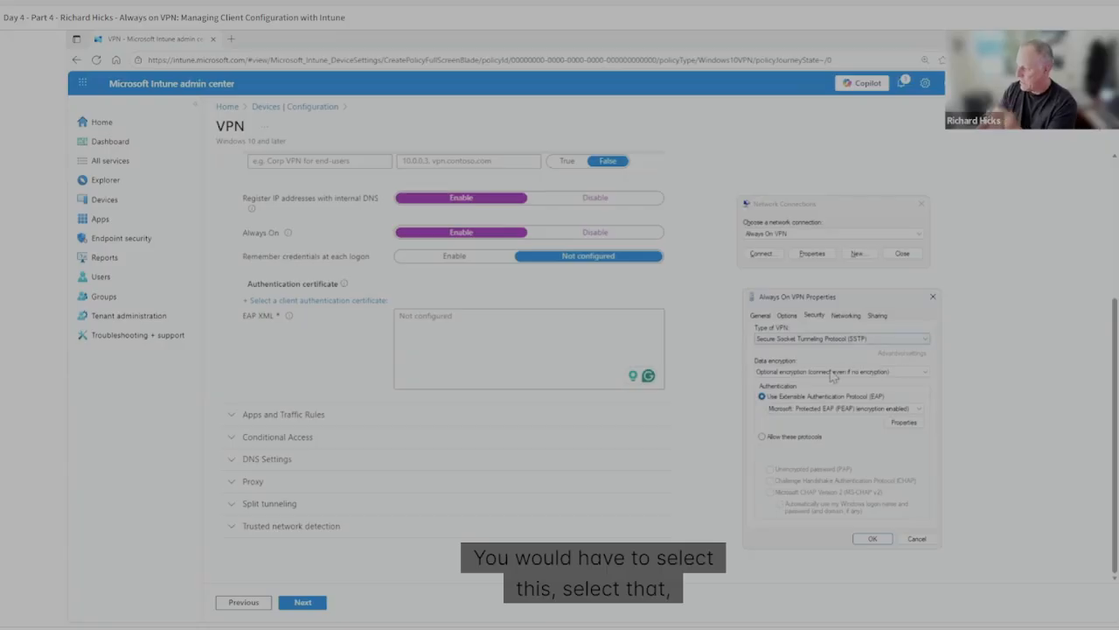
pyautogui.click(906, 423)
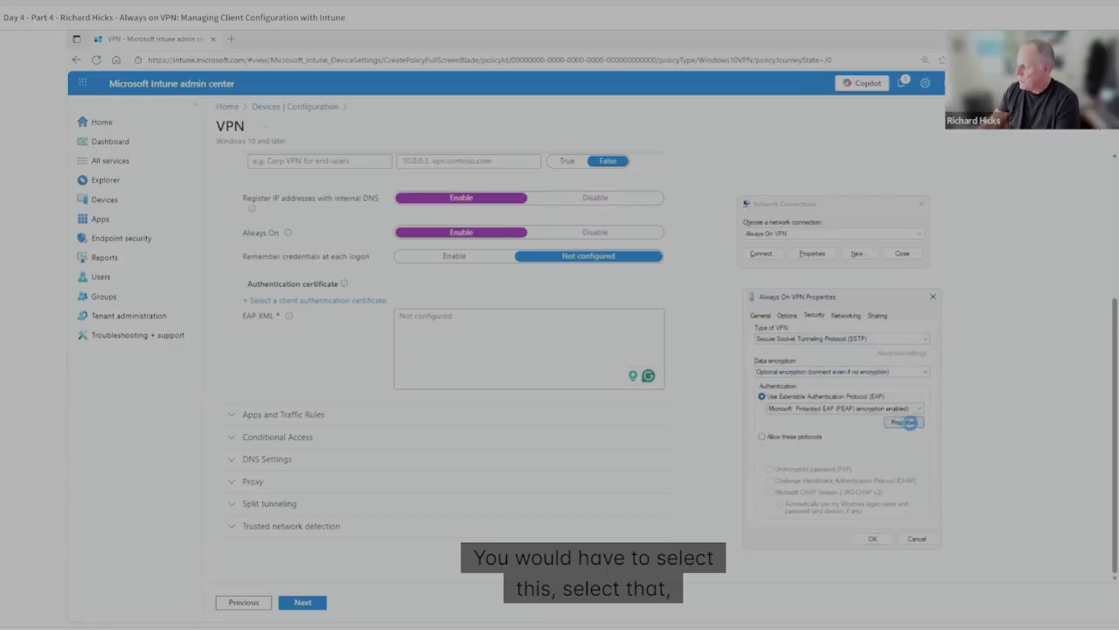
# Examine the trusted server names and the selected trusted root certification authorities in the Protected EAP properties.
pyautogui.moveTo(827, 308); pyautogui.dragTo(805, 287)
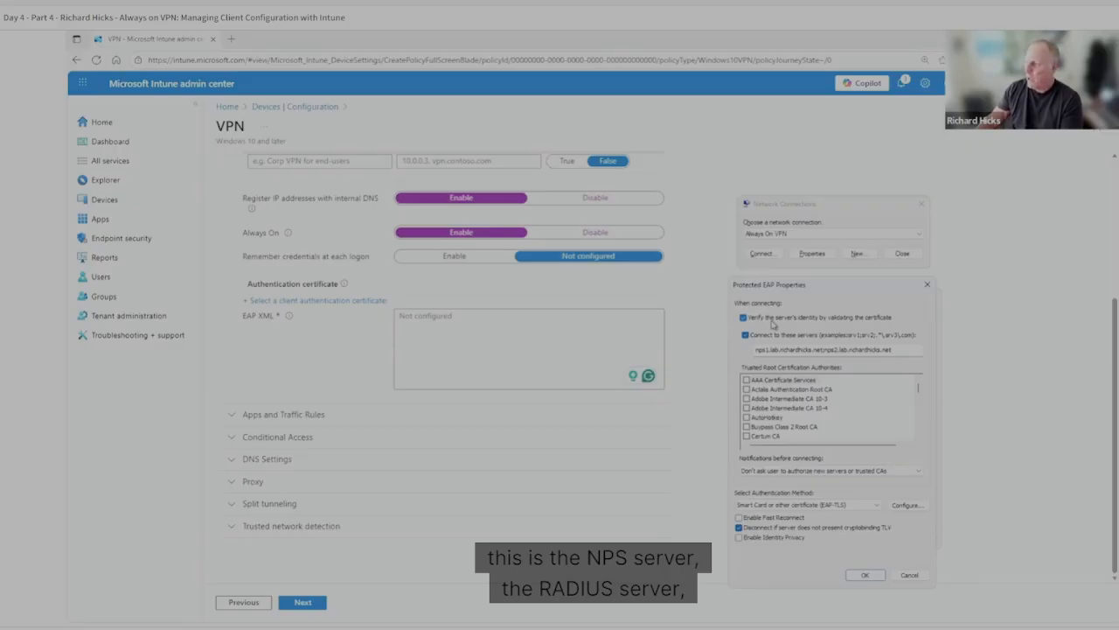
pyautogui.doubleClick(893, 352)
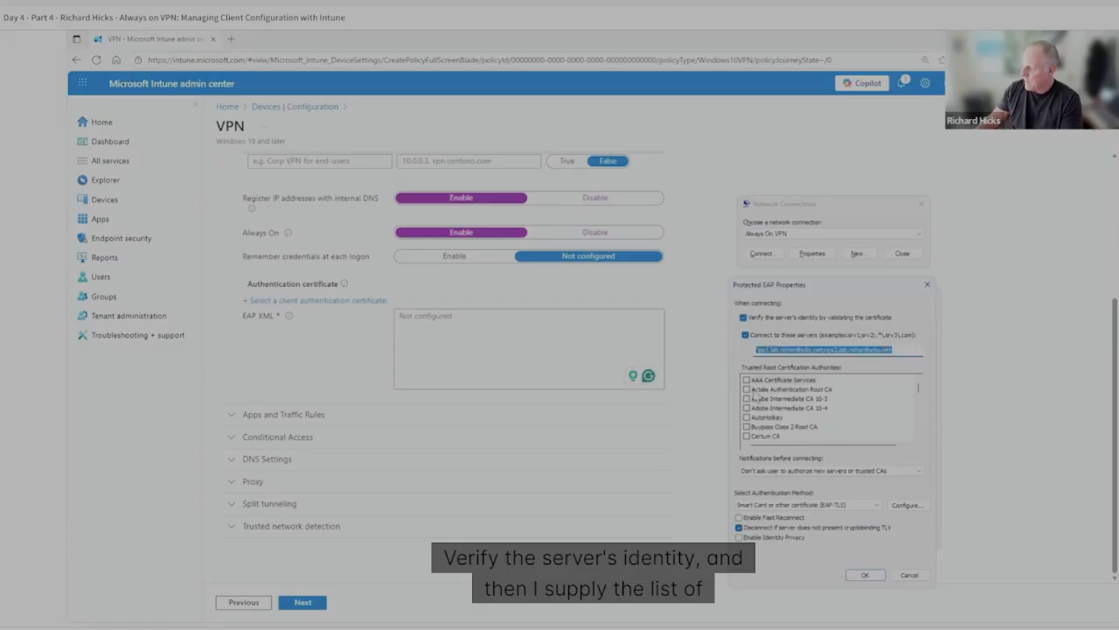
pyautogui.click(900, 351)
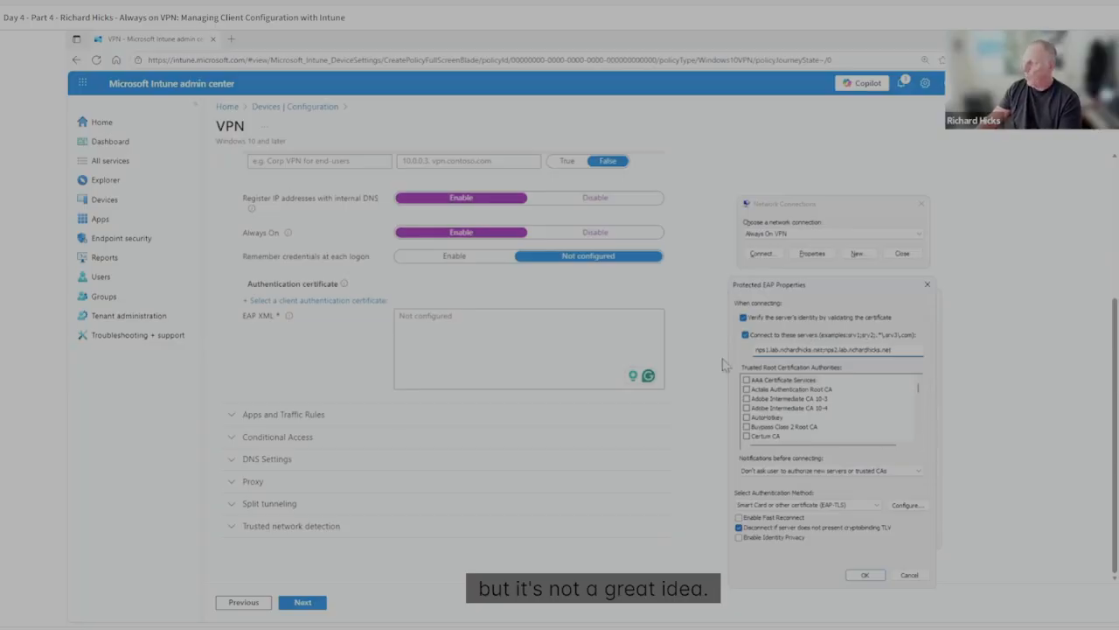
pyautogui.scroll(-5, 798, 420)
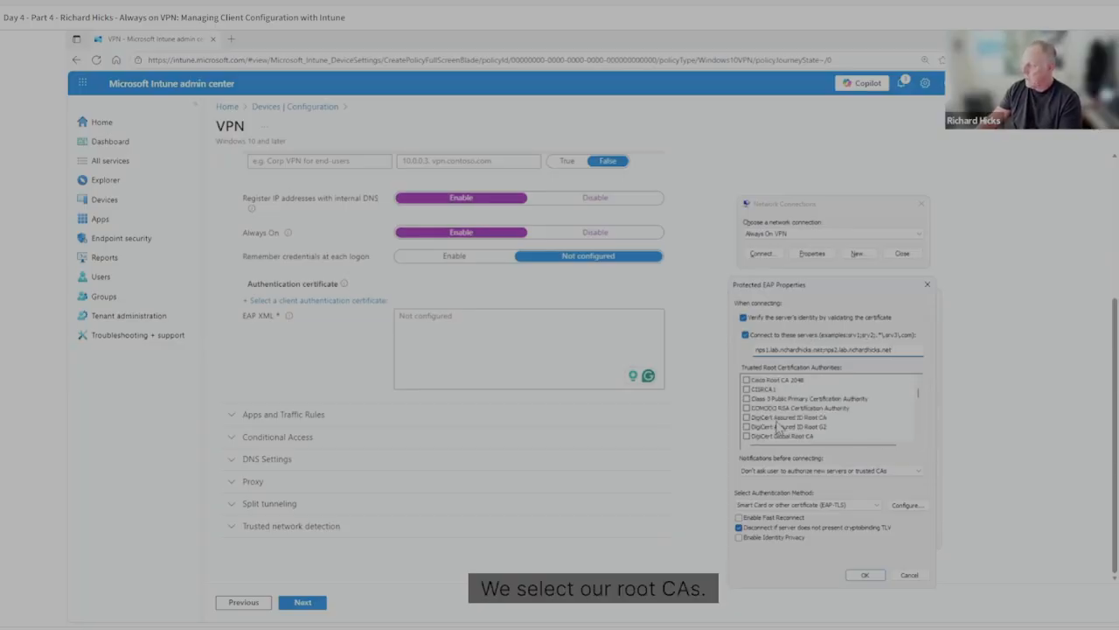
pyautogui.scroll(-15, 848, 430)
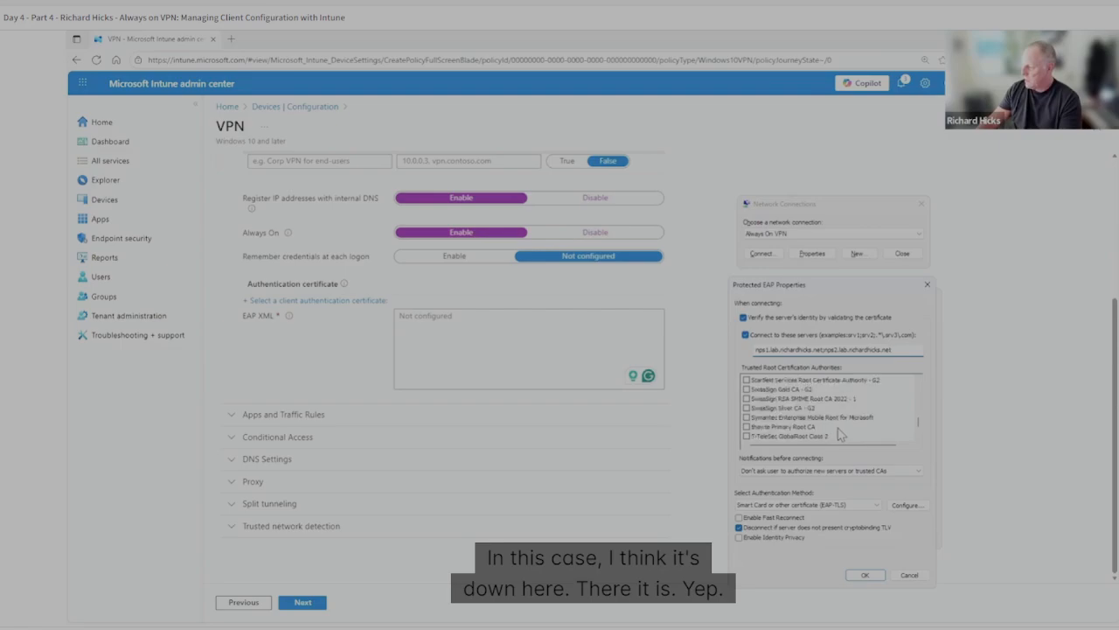
pyautogui.scroll(4, 839, 434)
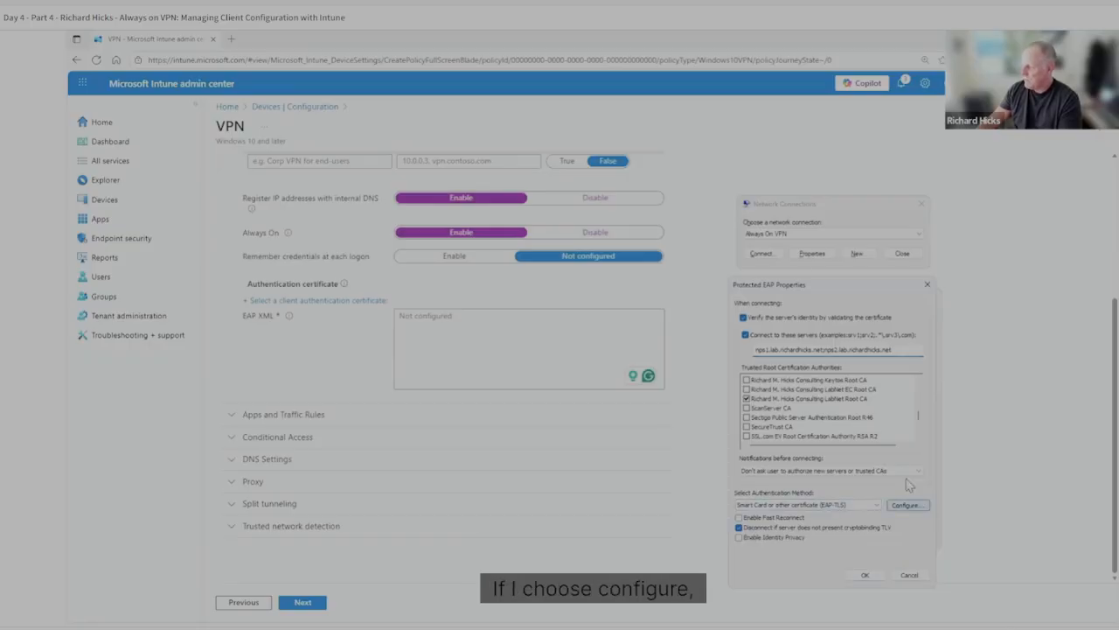
# Review the EAP-TLS certificate properties and advanced certificate selection, and close the connection's settings dialogs with OK.
pyautogui.click(906, 505)
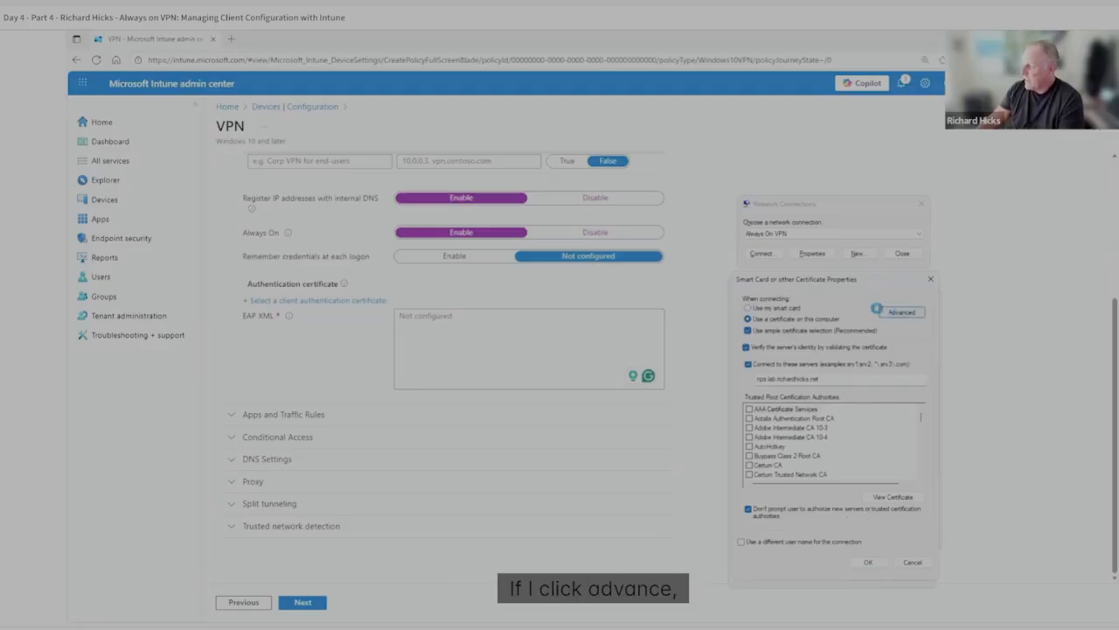
pyautogui.click(901, 313)
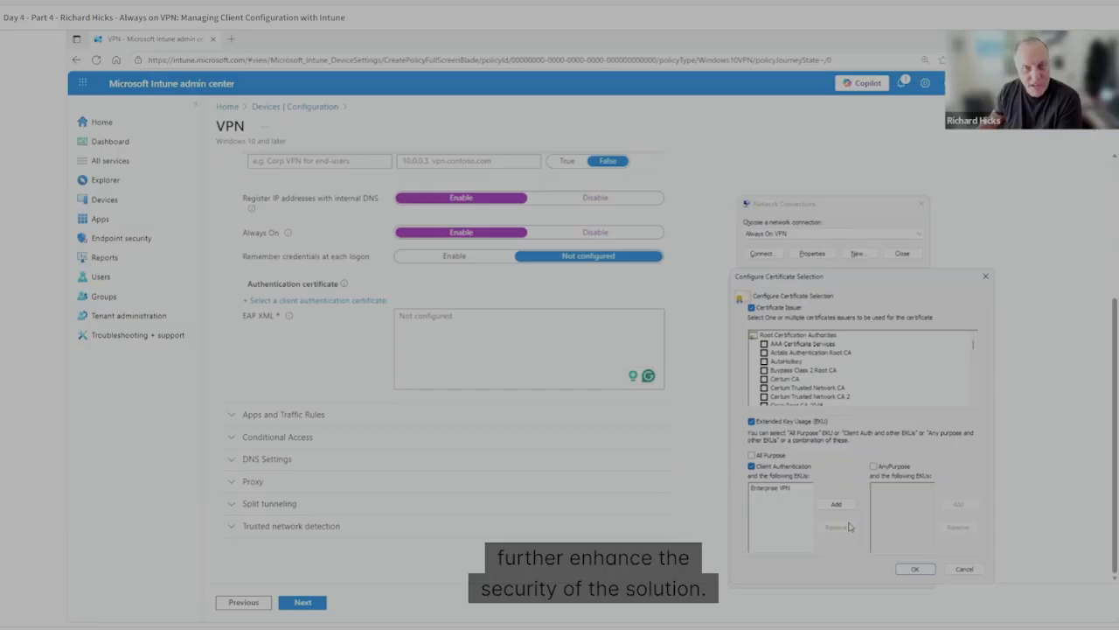
pyautogui.click(917, 568)
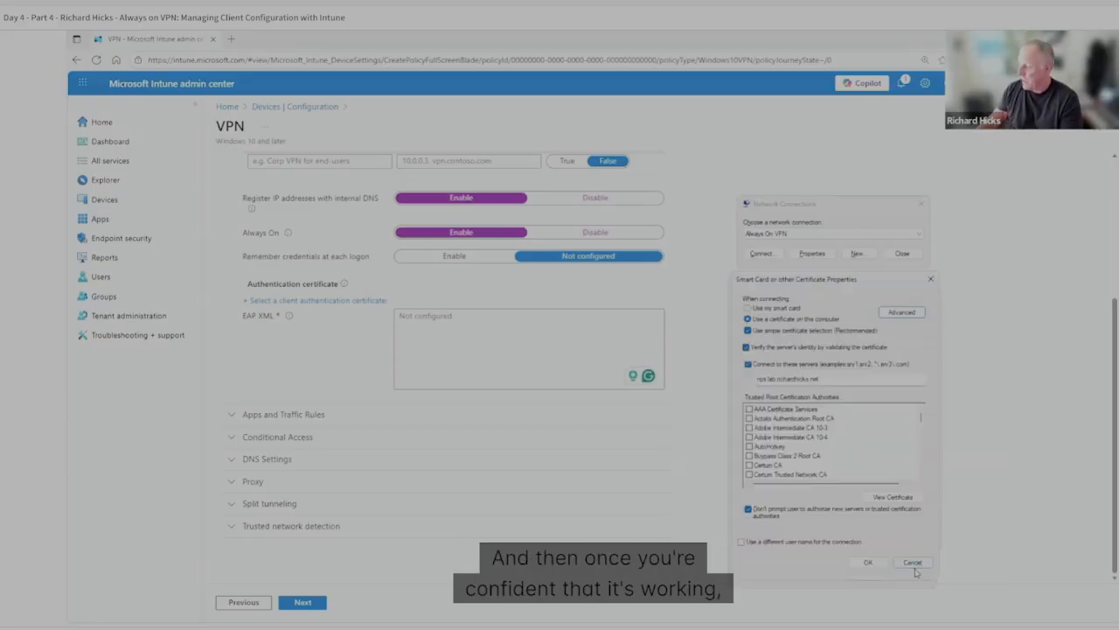
pyautogui.click(874, 565)
pyautogui.click(869, 577)
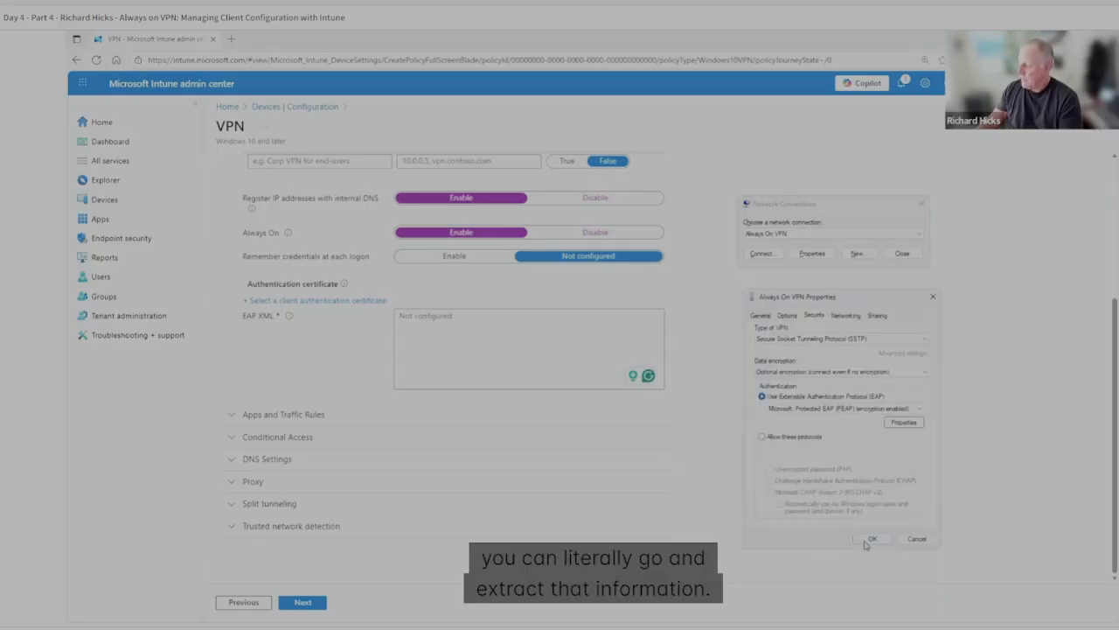
pyautogui.click(868, 517)
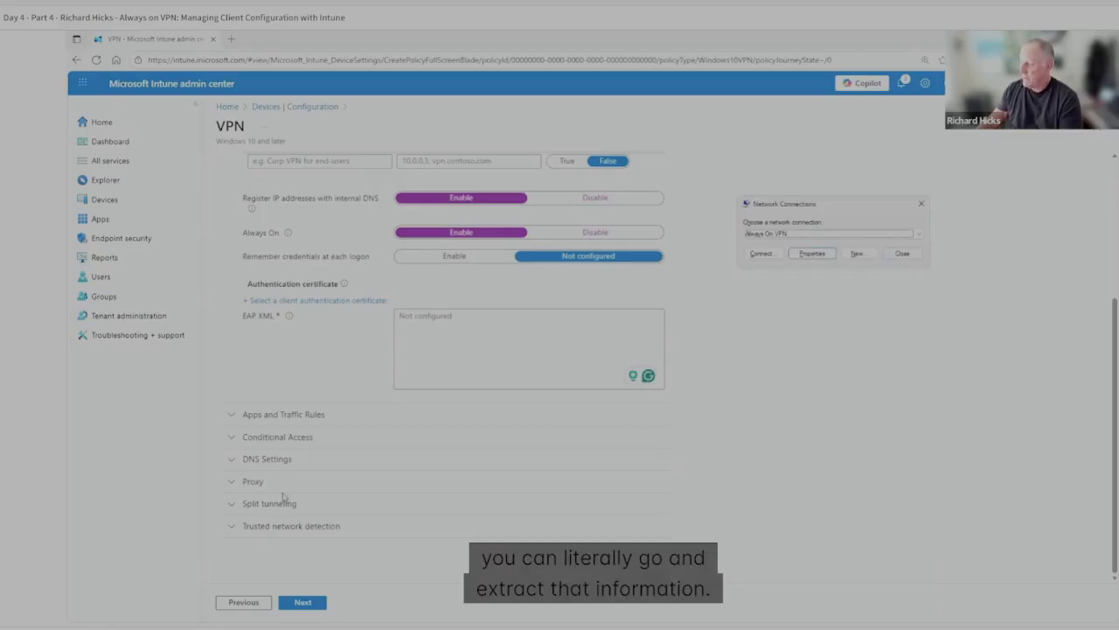
# Switch to the administrator PowerShell window and list the contents of C:\Windows\Temp on a cleared console.
pyautogui.hotkey('alt', 'Tab')
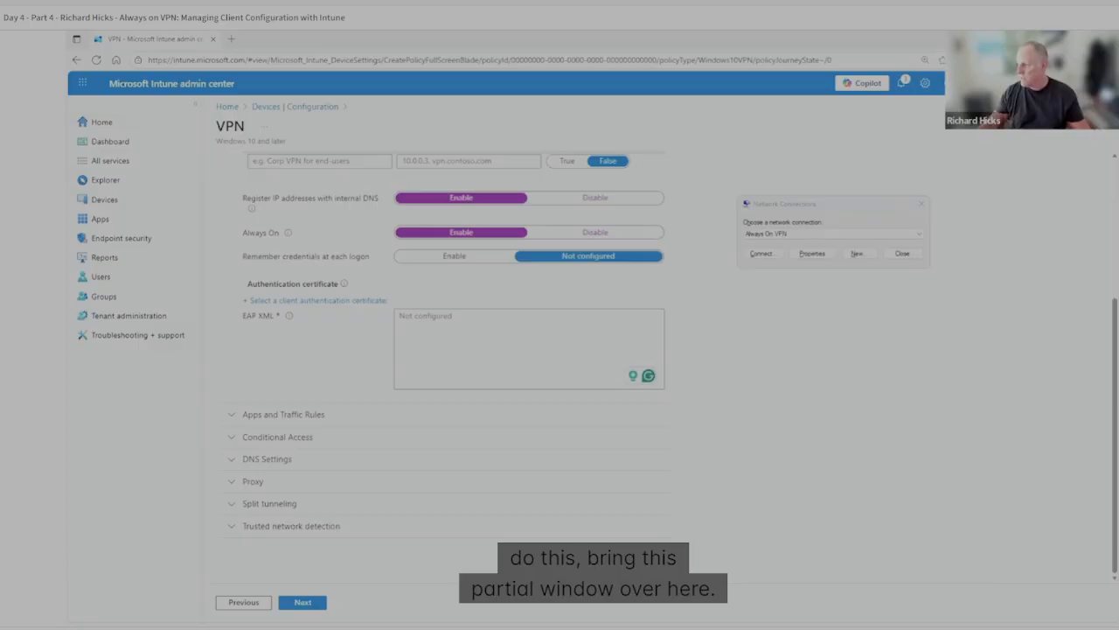
pyautogui.moveTo(622, 33); pyautogui.dragTo(621, 78)
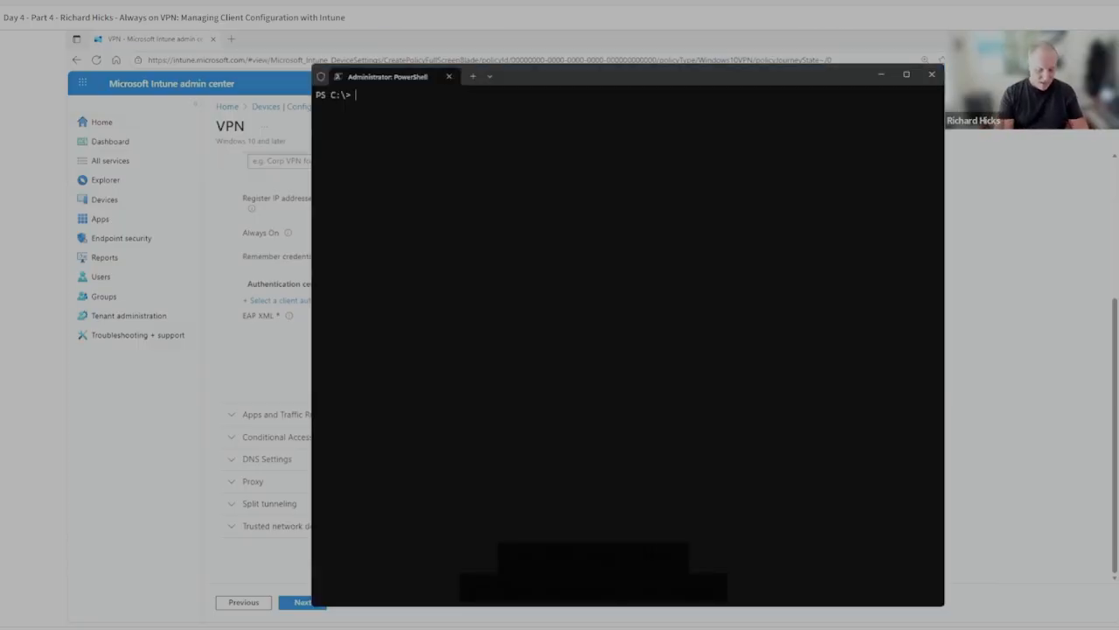
pyautogui.write('cd .\\Windows\\t')
pyautogui.press('Tab')
pyautogui.press('Return')
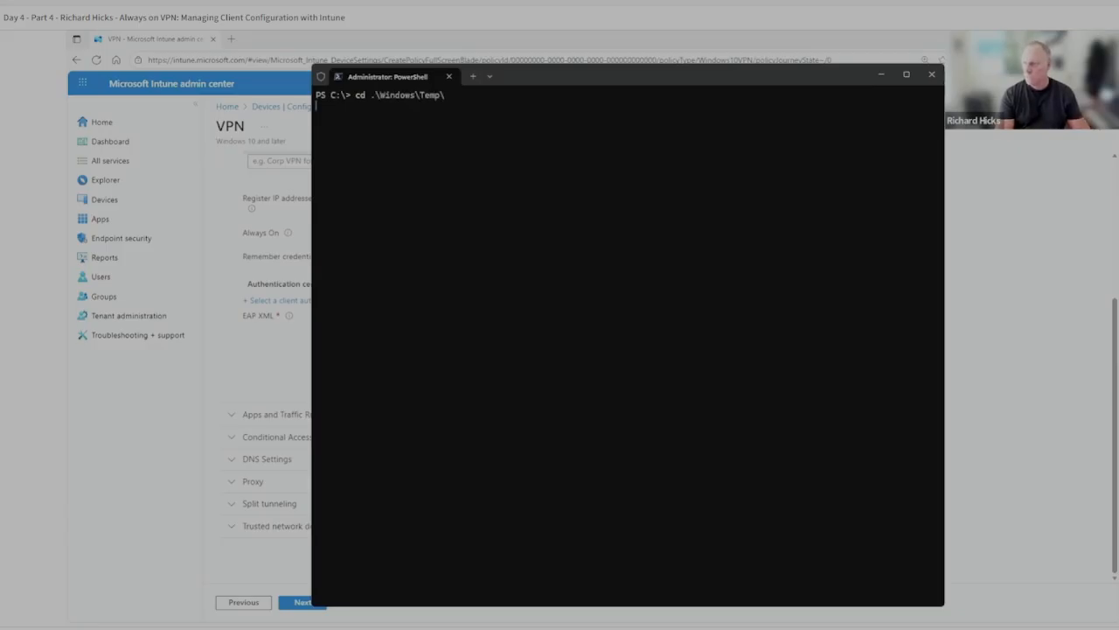
pyautogui.write('cls')
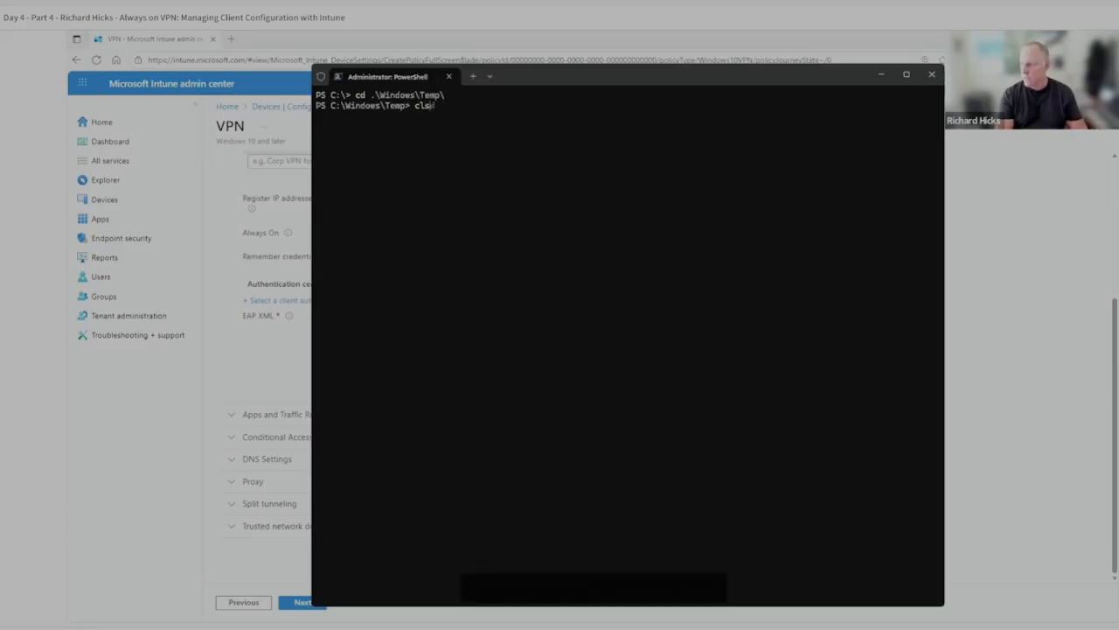
pyautogui.press('Return')
pyautogui.write('ls')
pyautogui.press('Return')
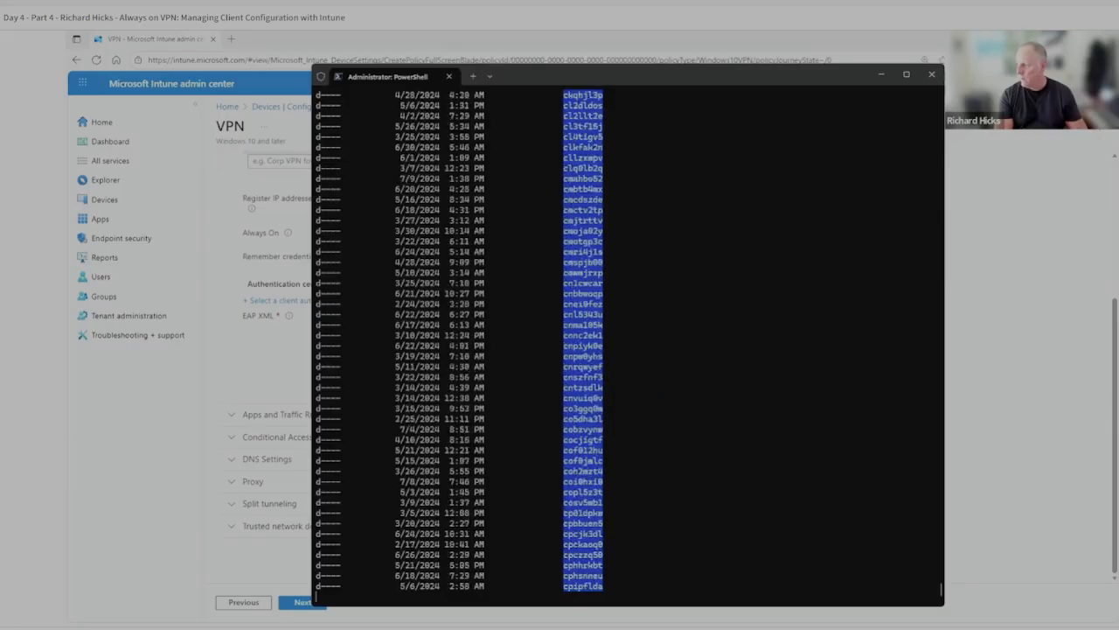
# Clear the PowerShell console and change back to the root of drive C.
pyautogui.write('cls')
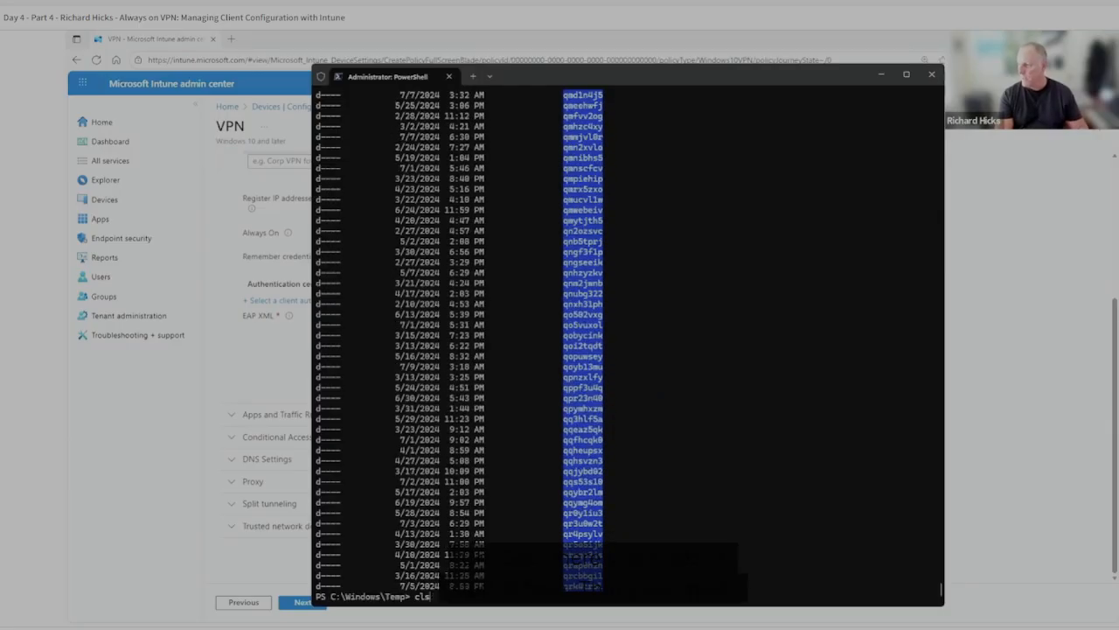
pyautogui.press('Return')
pyautogui.write('cd \\')
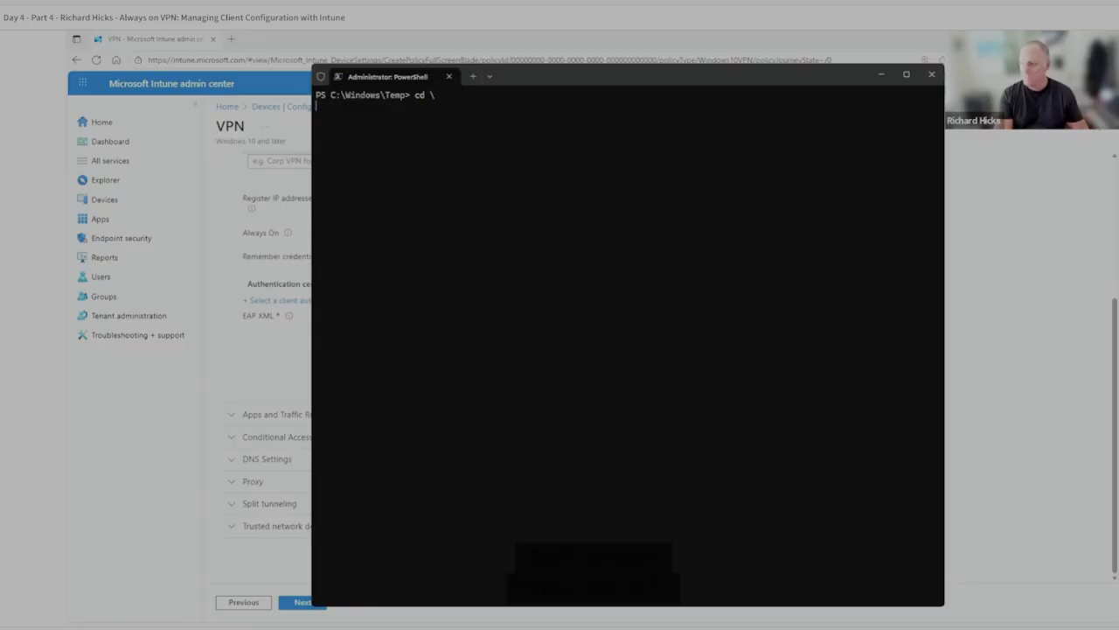
pyautogui.press('Return')
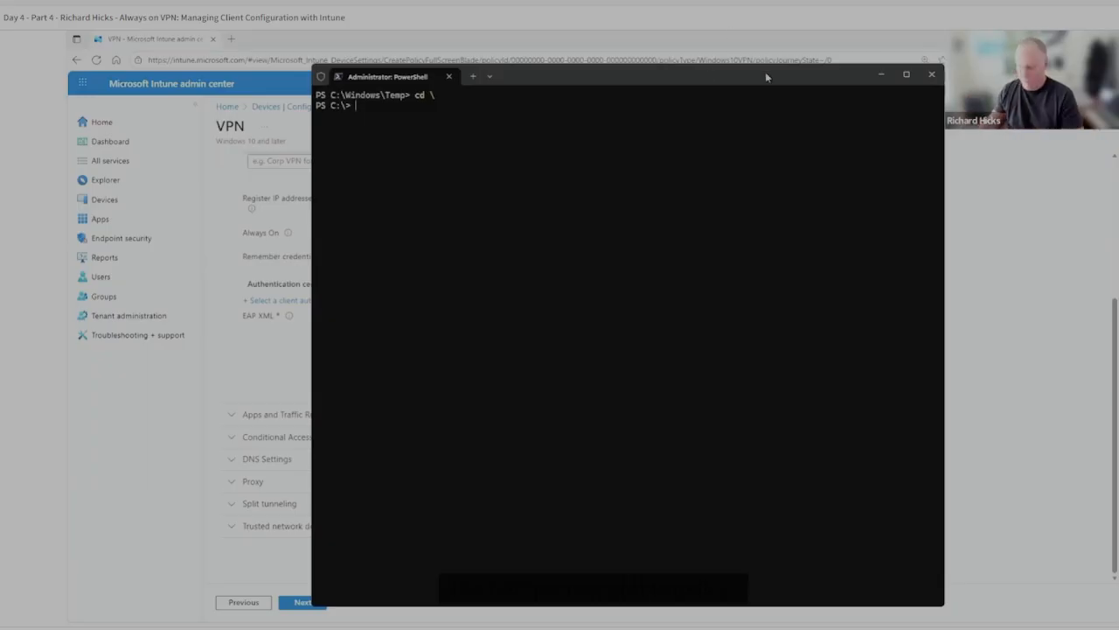
# Run rasphone.exe and open the Always On VPN connection's Protected EAP settings down to the advanced certificate selection.
pyautogui.write('rasphone.exe')
pyautogui.press('Return')
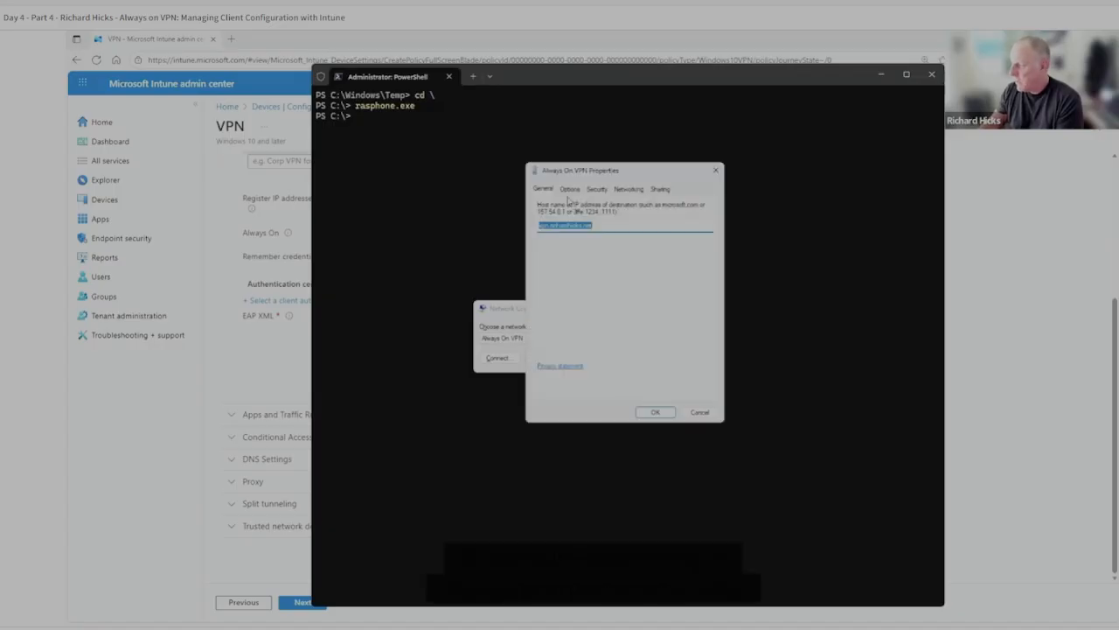
pyautogui.click(598, 189)
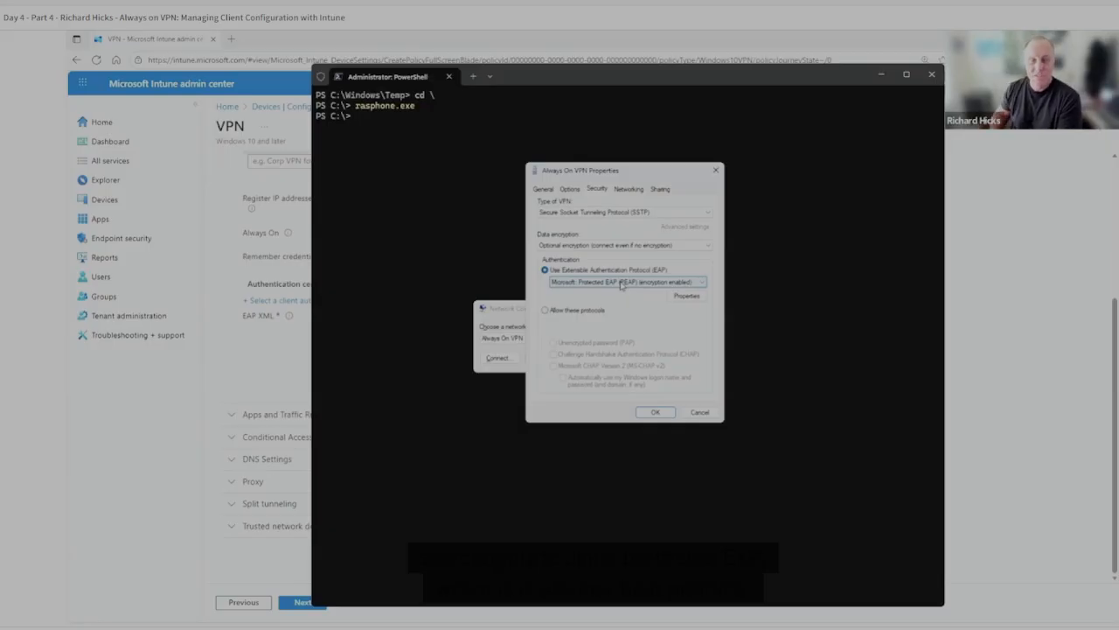
pyautogui.click(689, 296)
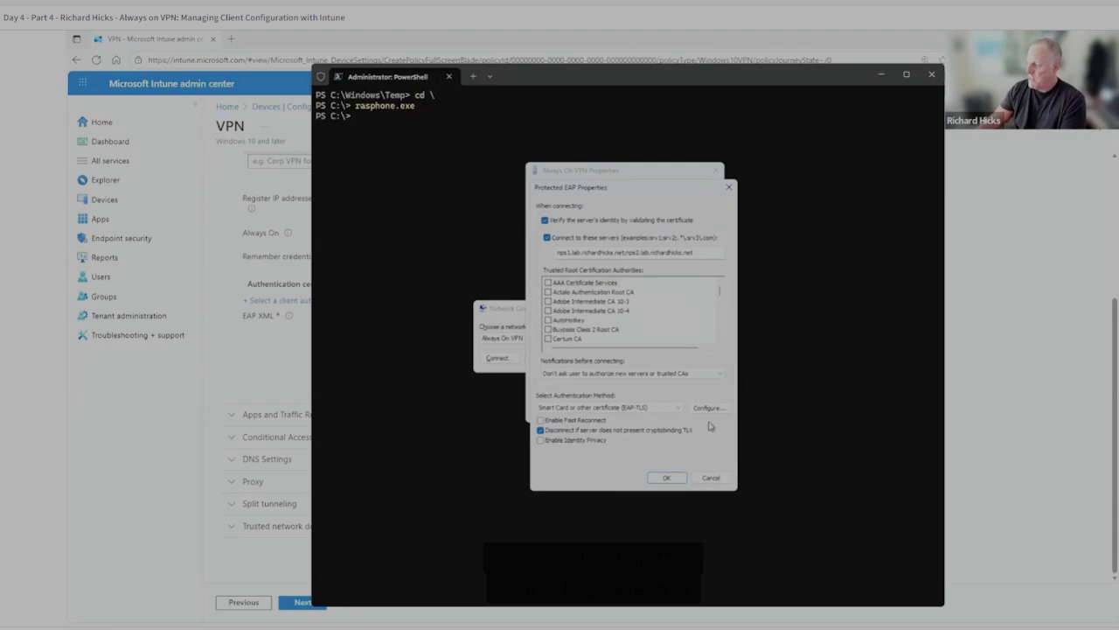
pyautogui.click(706, 237)
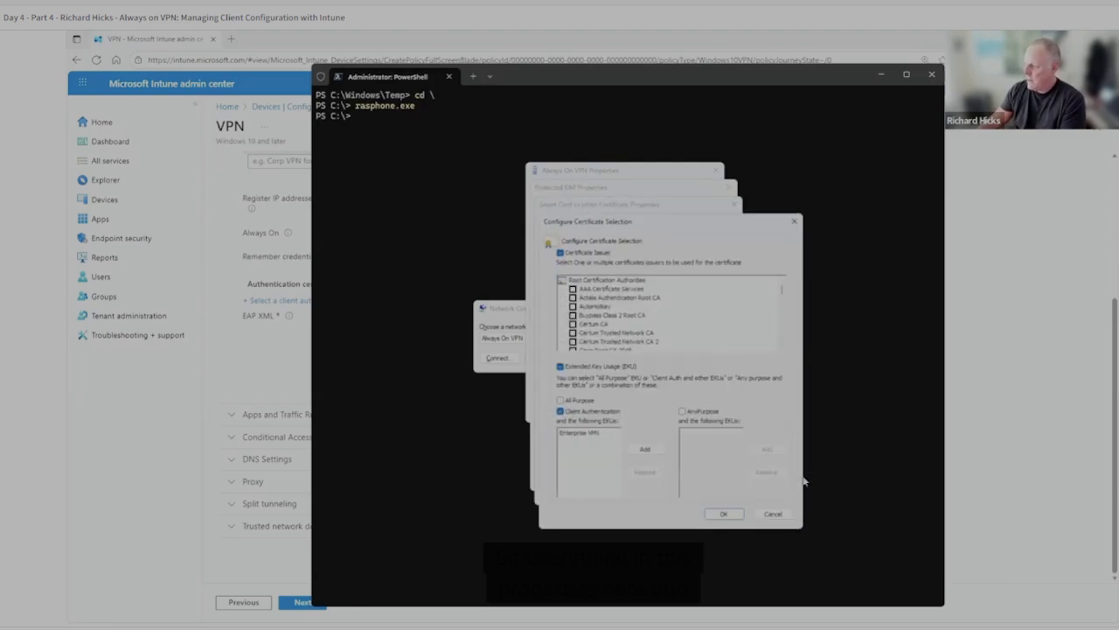
# Cancel the certificate and Protected EAP dialogs, and close the Always On VPN properties and Network Connections windows.
pyautogui.click(782, 517)
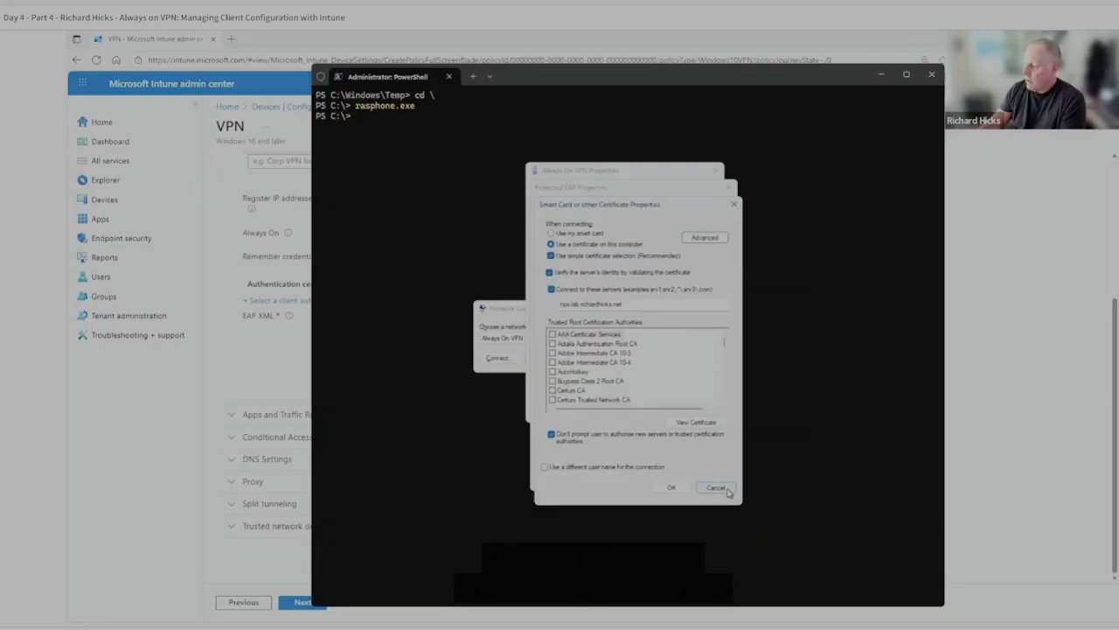
pyautogui.click(722, 485)
pyautogui.click(714, 478)
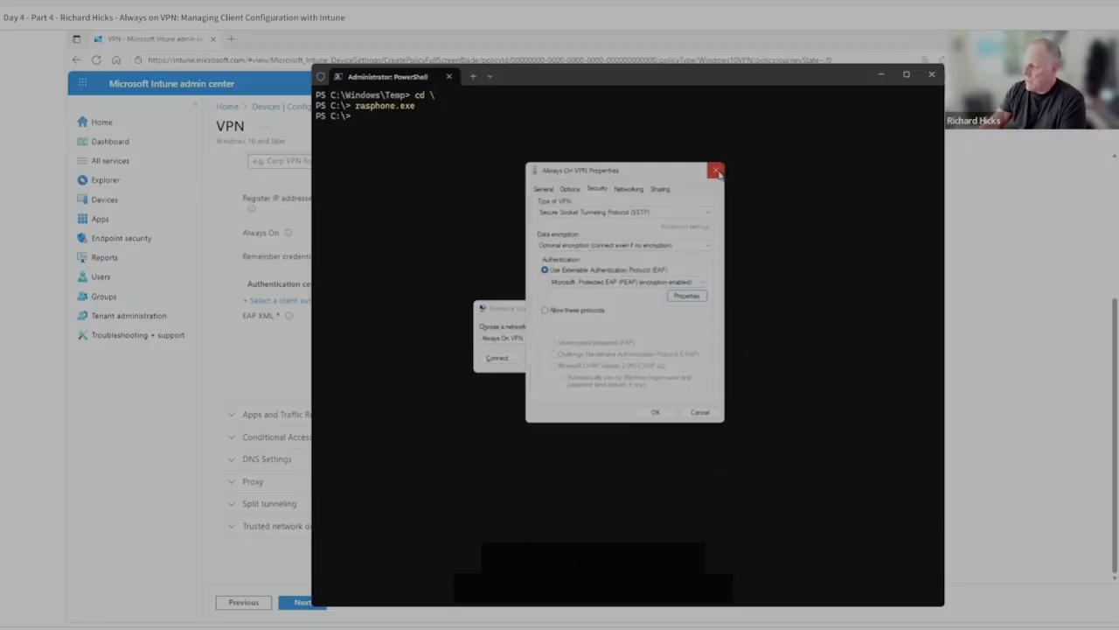
pyautogui.click(716, 171)
pyautogui.click(638, 357)
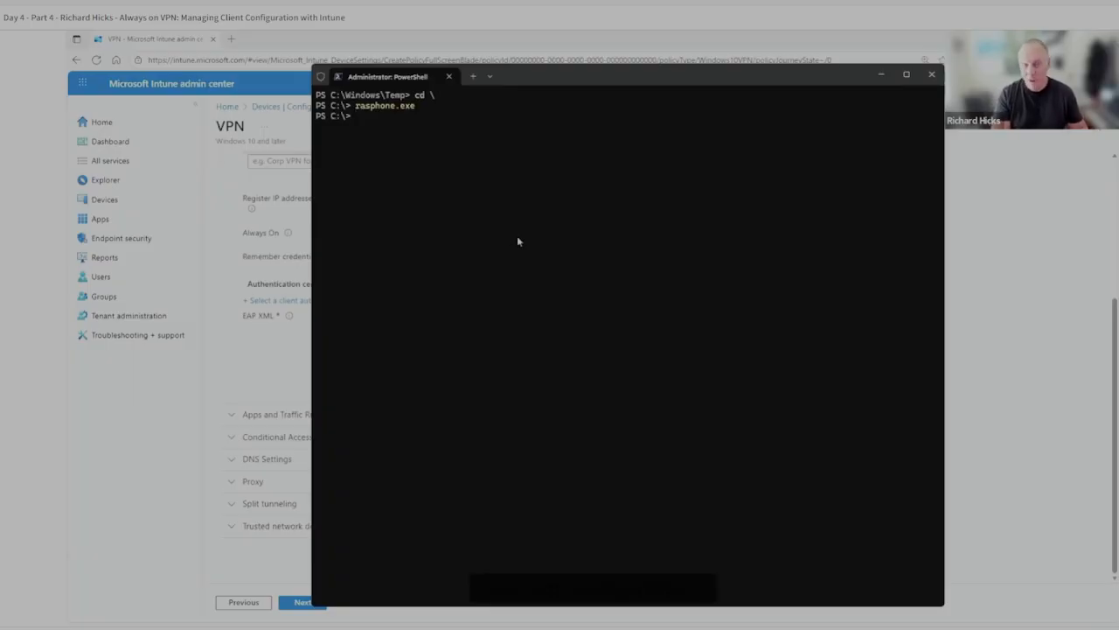
# Run Get-VpnConnection to list the client's VPN connections and highlight the Always On VPN name in the output.
pyautogui.write('ge')
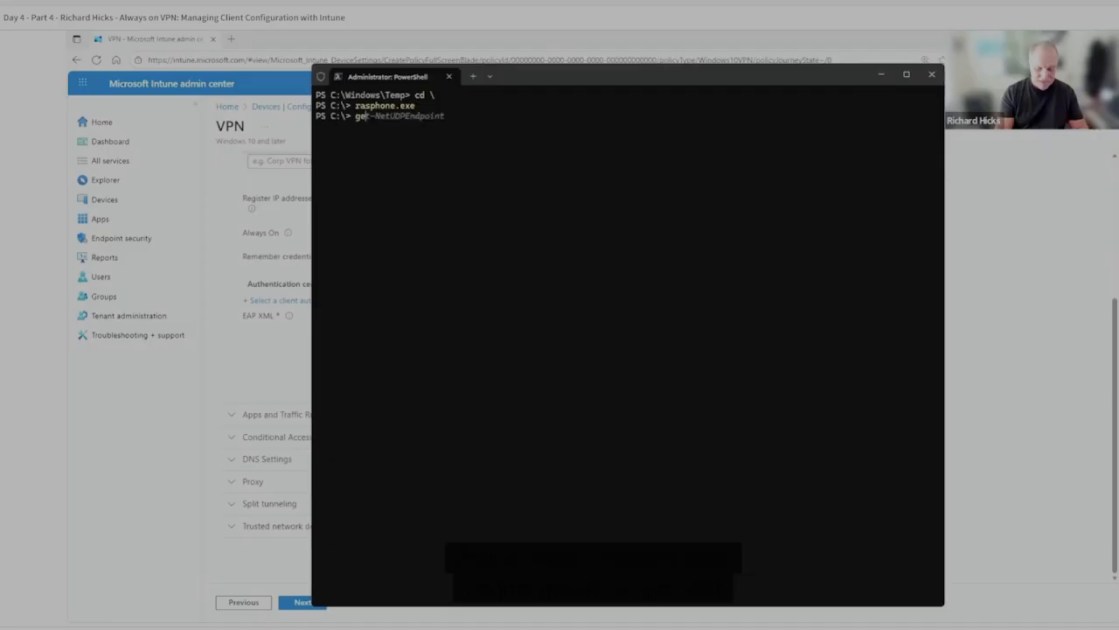
pyautogui.write('t-vpnconn')
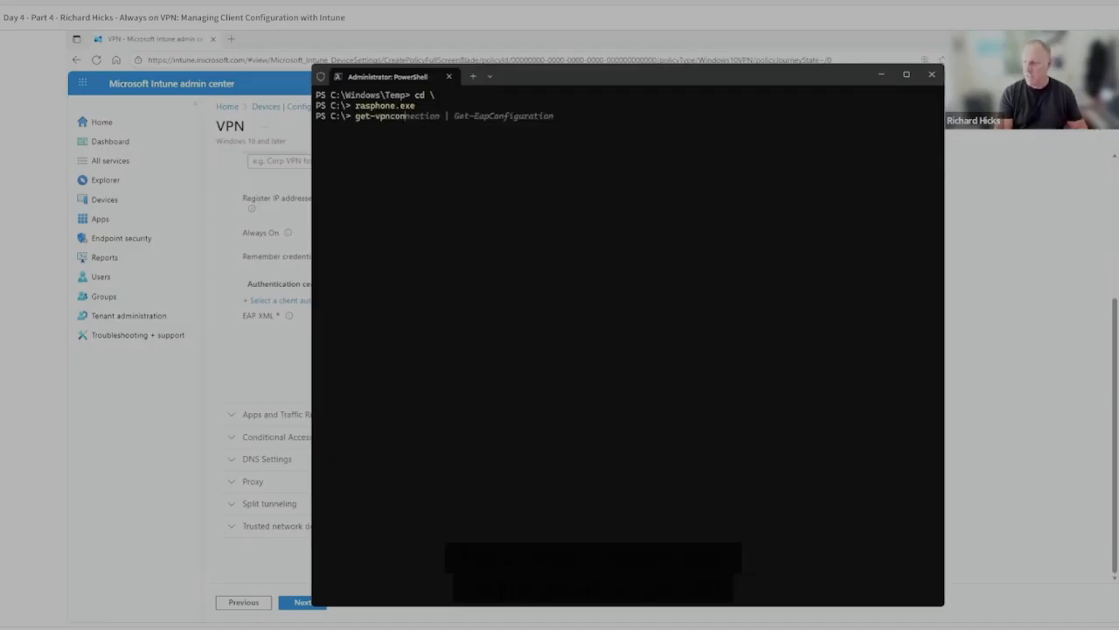
pyautogui.press('Tab')
pyautogui.press('Return')
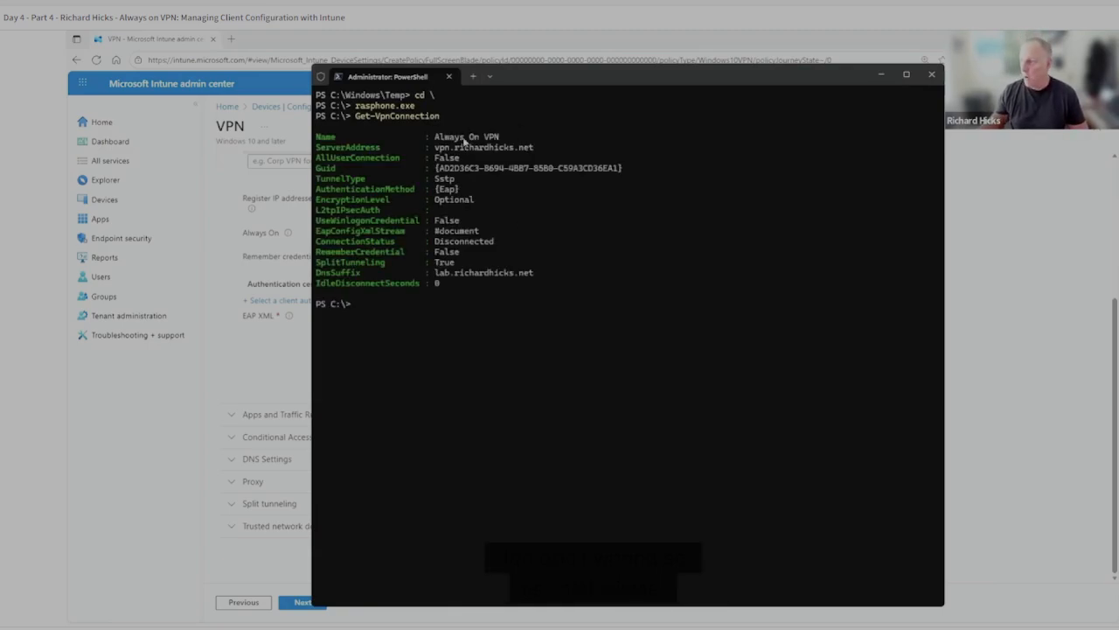
pyautogui.doubleClick(446, 140)
pyautogui.moveTo(484, 147); pyautogui.dragTo(485, 148)
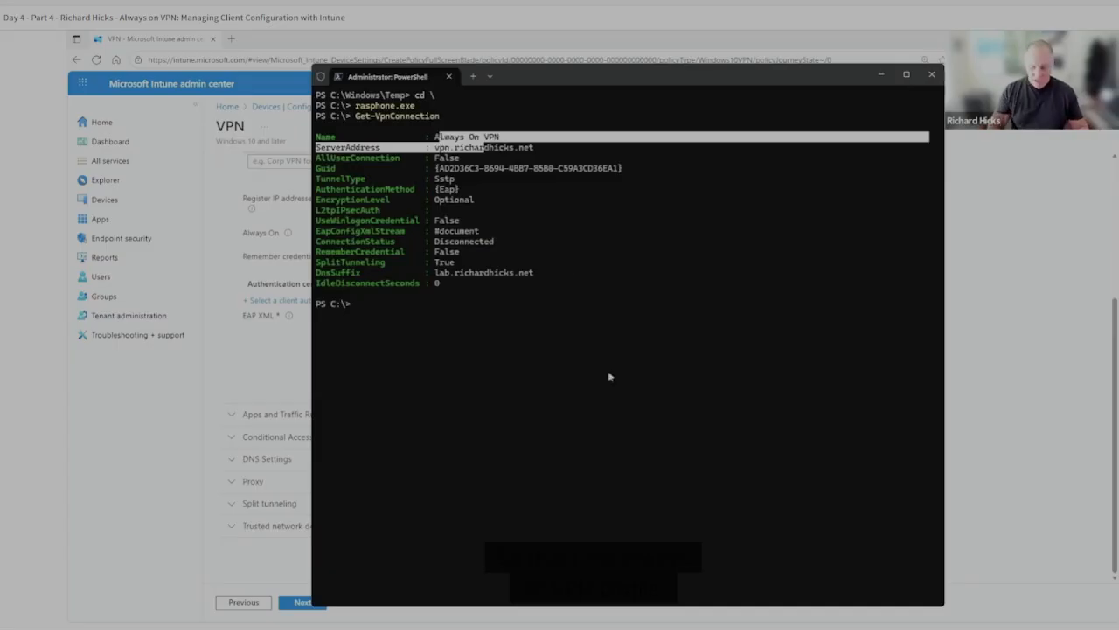
# Query only the connection named 'Always On VPN' with Get-VpnConnection.
pyautogui.press('Up')
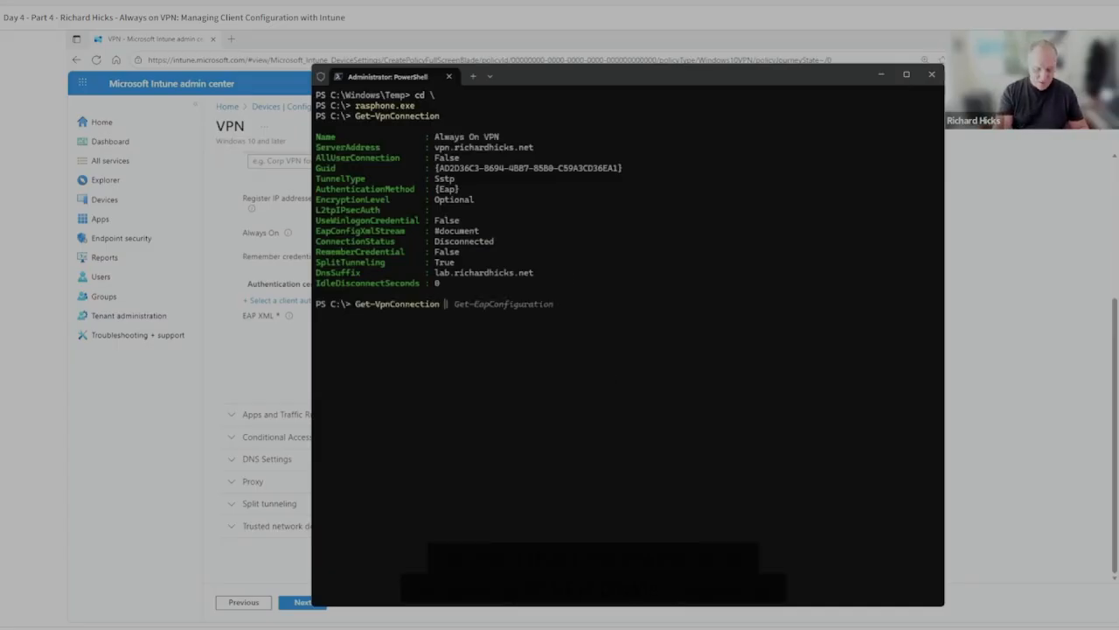
pyautogui.write("-Name 'Alw")
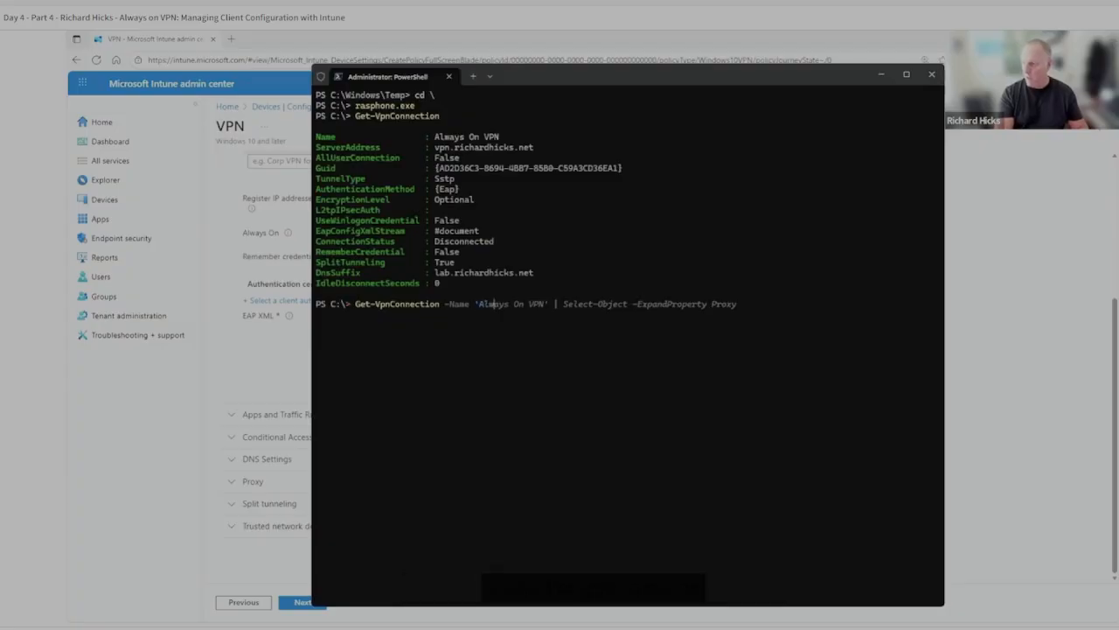
pyautogui.write("ays On VPN'")
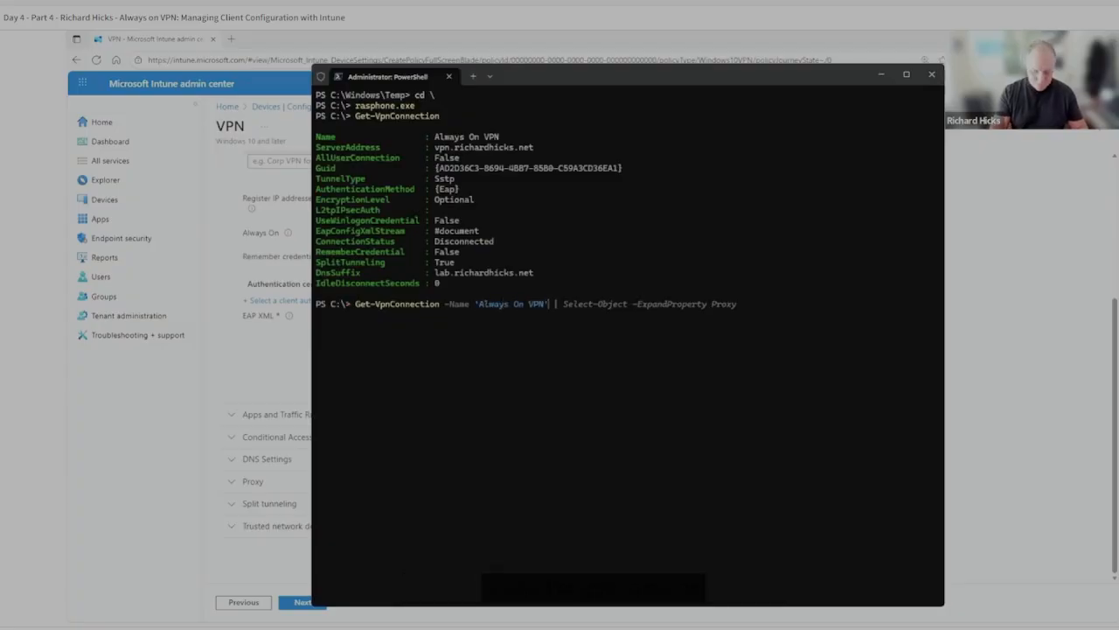
pyautogui.press('Return')
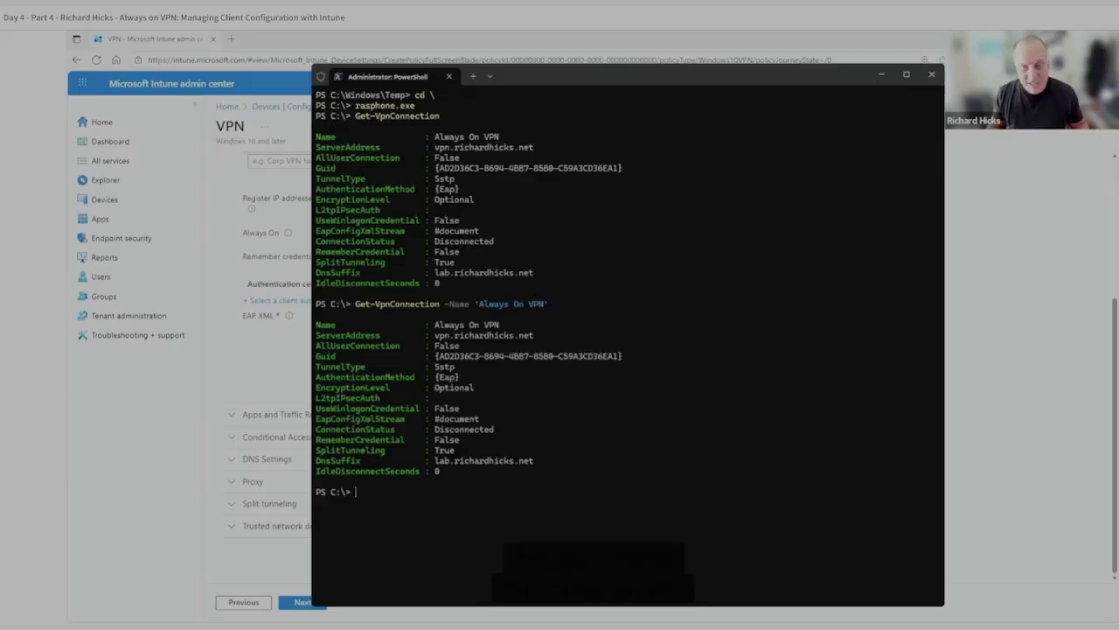
# On a cleared console, pipe Get-VpnConnection -Name 'Always On VPN' into Get-EapConfiguration to export its EAP configuration.
pyautogui.write('cls')
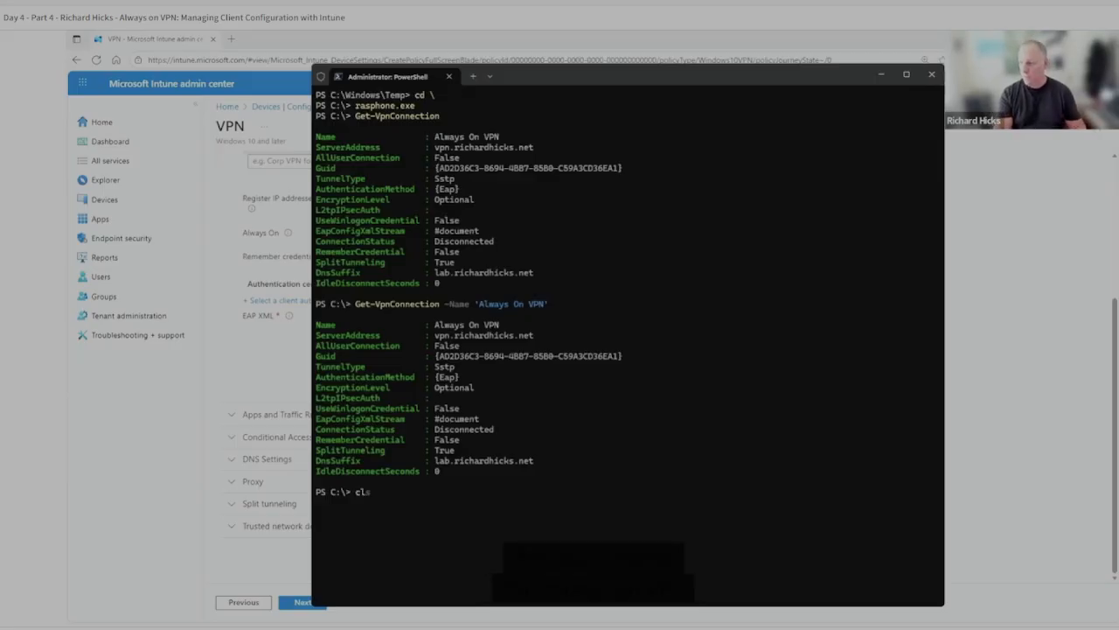
pyautogui.press('Return')
pyautogui.press('Up')
pyautogui.press('Up')
pyautogui.write('| get-eap')
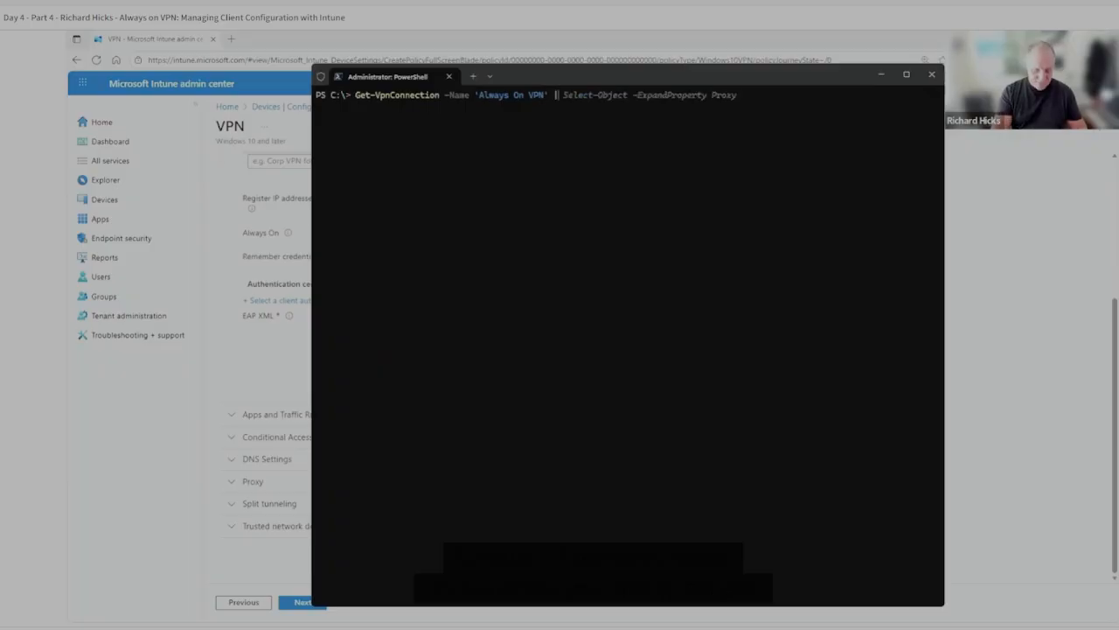
pyautogui.press('Tab')
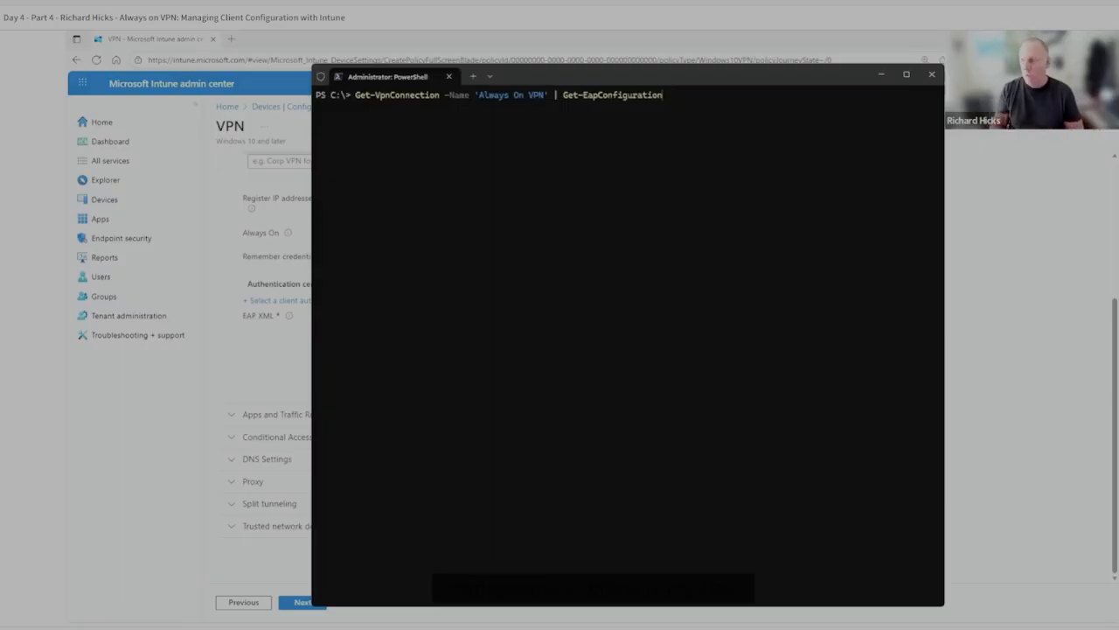
pyautogui.press('Return')
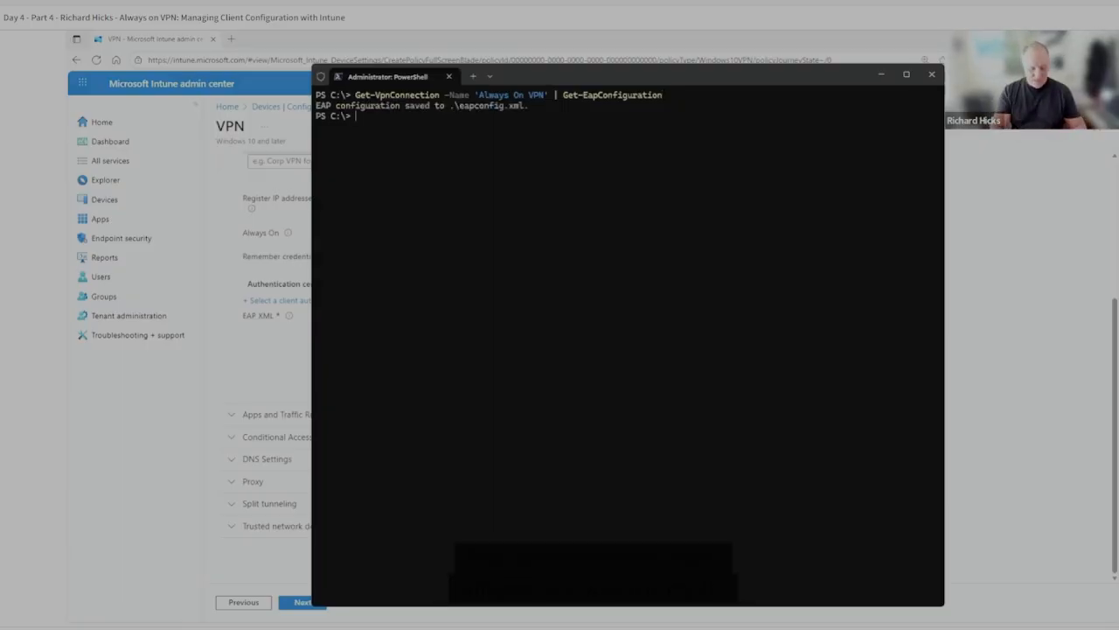
# Open the exported .\eapconfig.xml in Notepad from the PowerShell console.
pyautogui.write('notea')
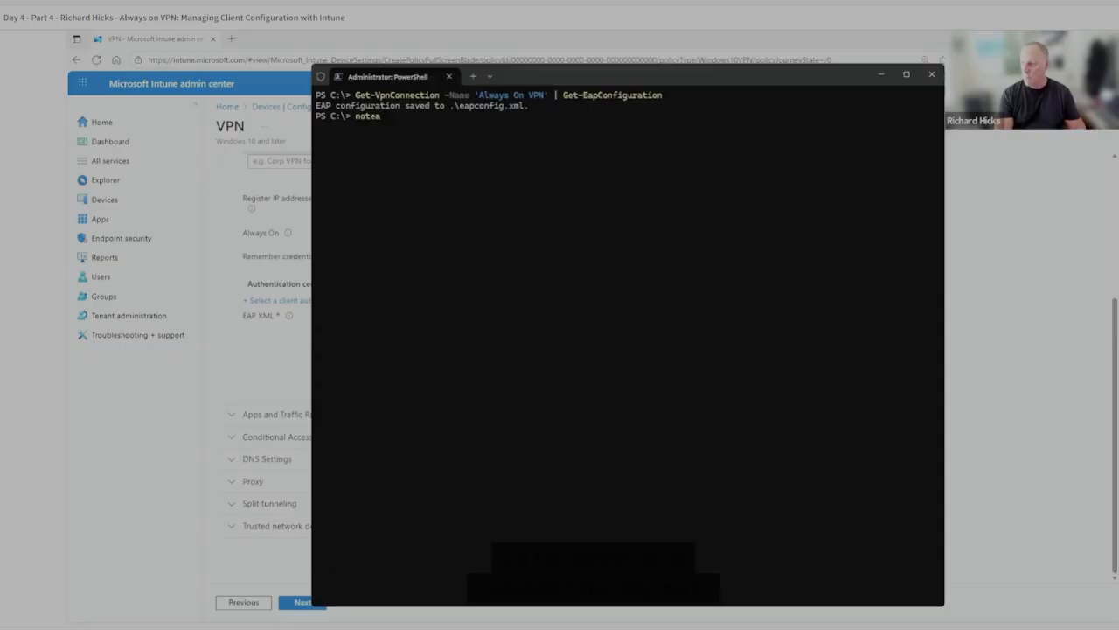
pyautogui.press('BackSpace')
pyautogui.press('BackSpace')
pyautogui.press('BackSpace')
pyautogui.write('note')
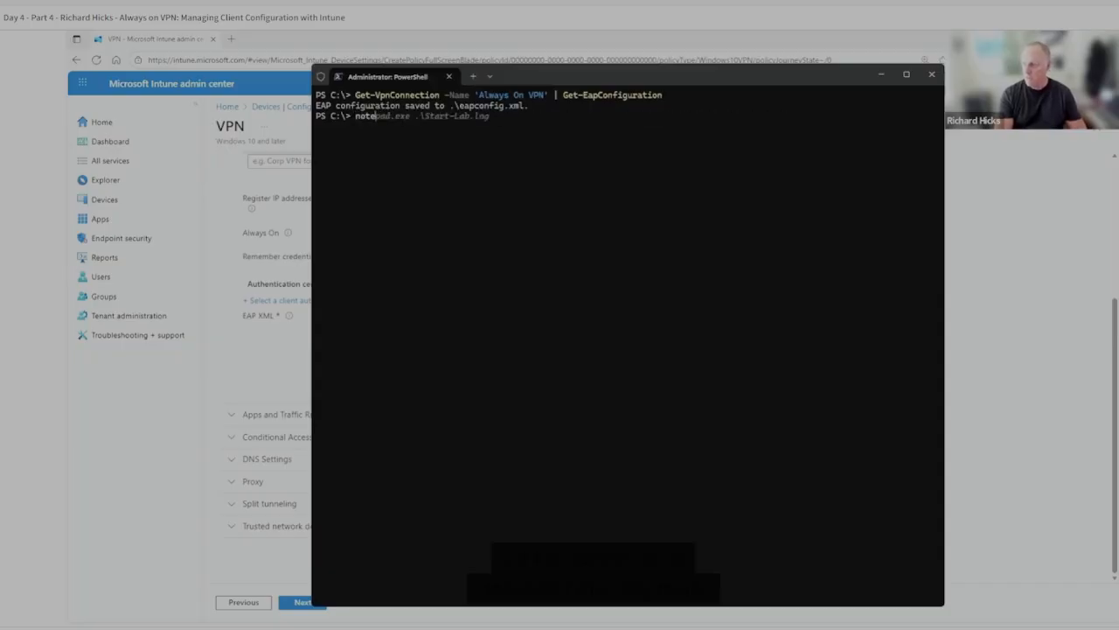
pyautogui.write('pad.exe .\\eapconfig.xml')
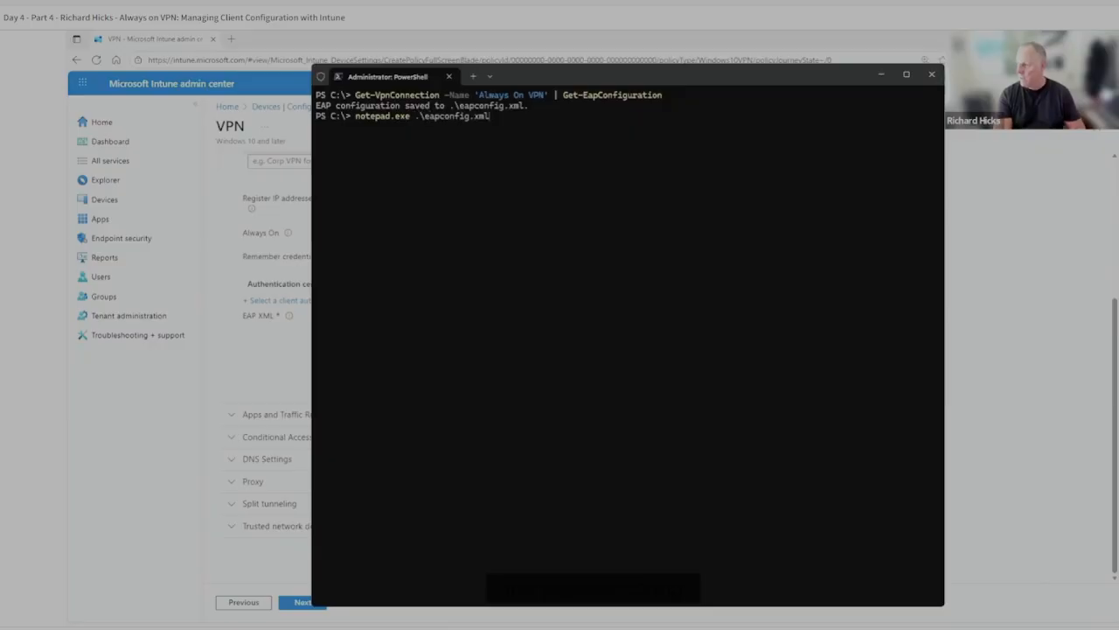
pyautogui.press('Return')
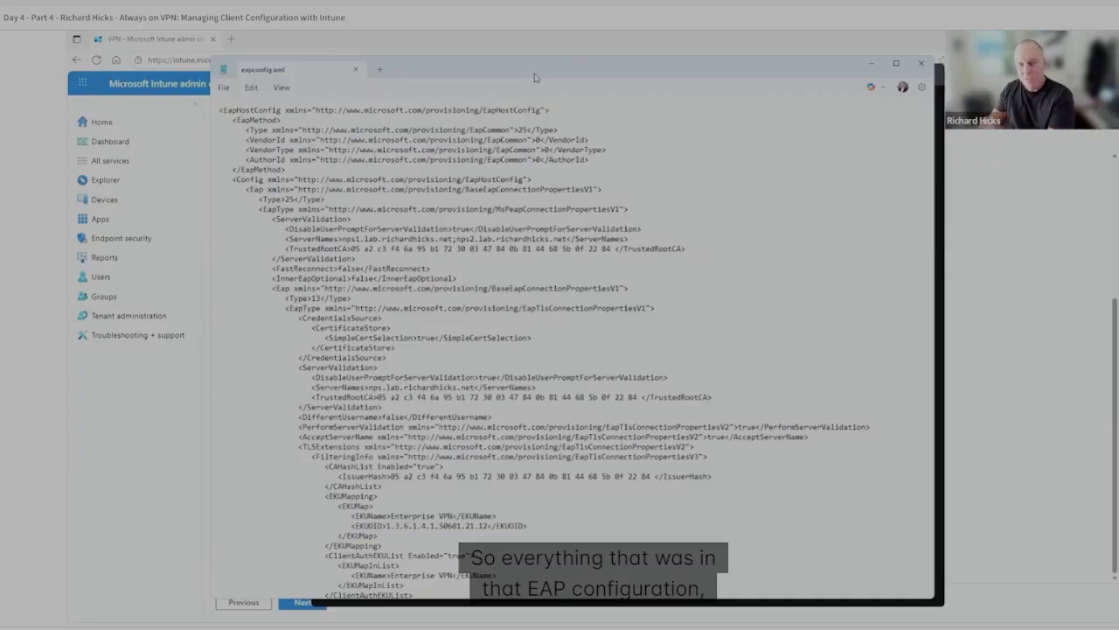
# Review eapconfig.xml, copy all of its contents, close Notepad and paste the XML into the Intune VPN profile's EAP XML setting.
pyautogui.scroll(-5, 501, 350)
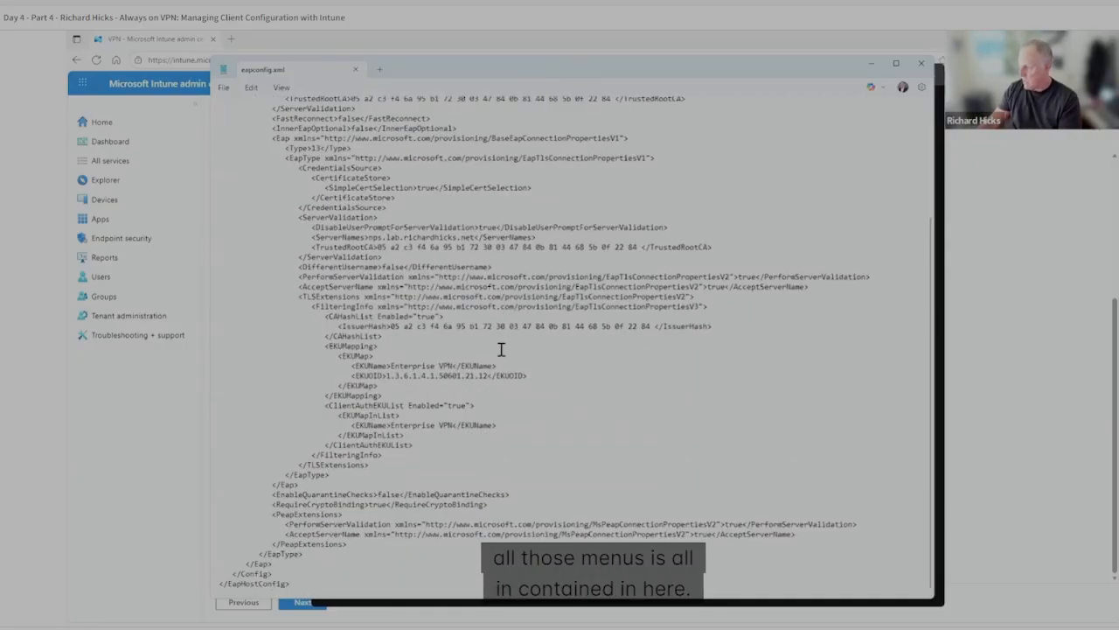
pyautogui.scroll(5, 494, 416)
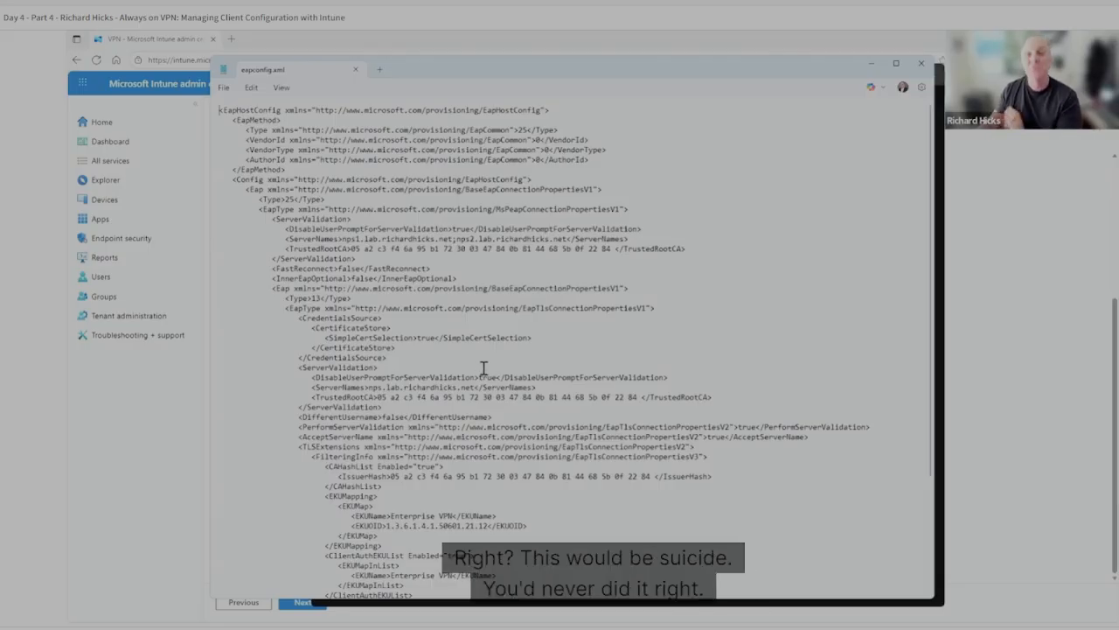
pyautogui.scroll(-1, 550, 358)
pyautogui.scroll(-4, 549, 358)
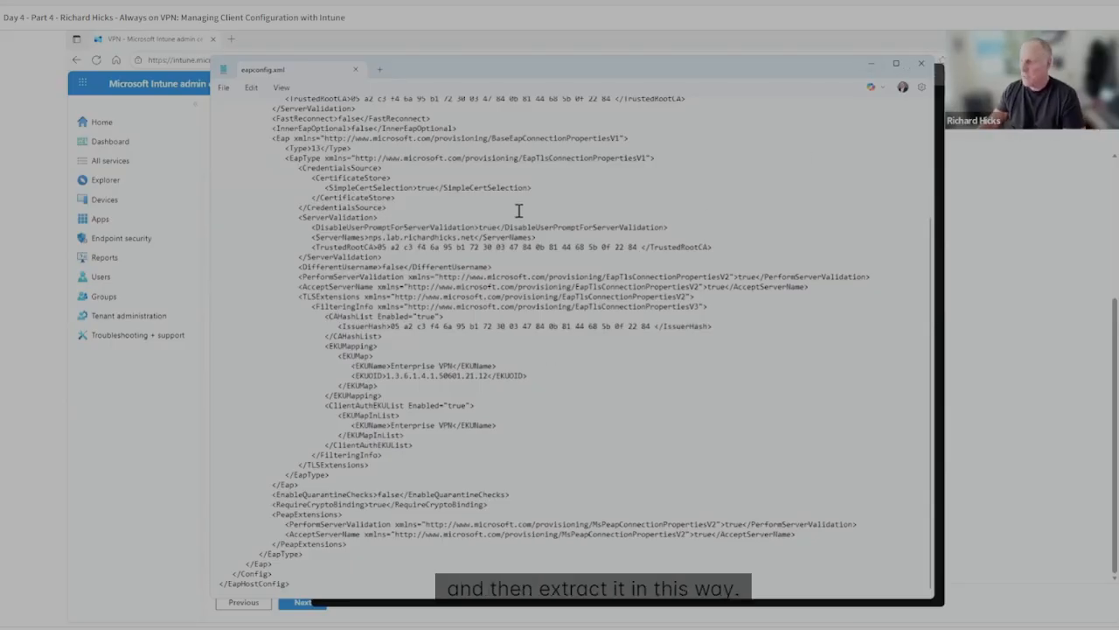
pyautogui.hotkey('ctrl', 'a')
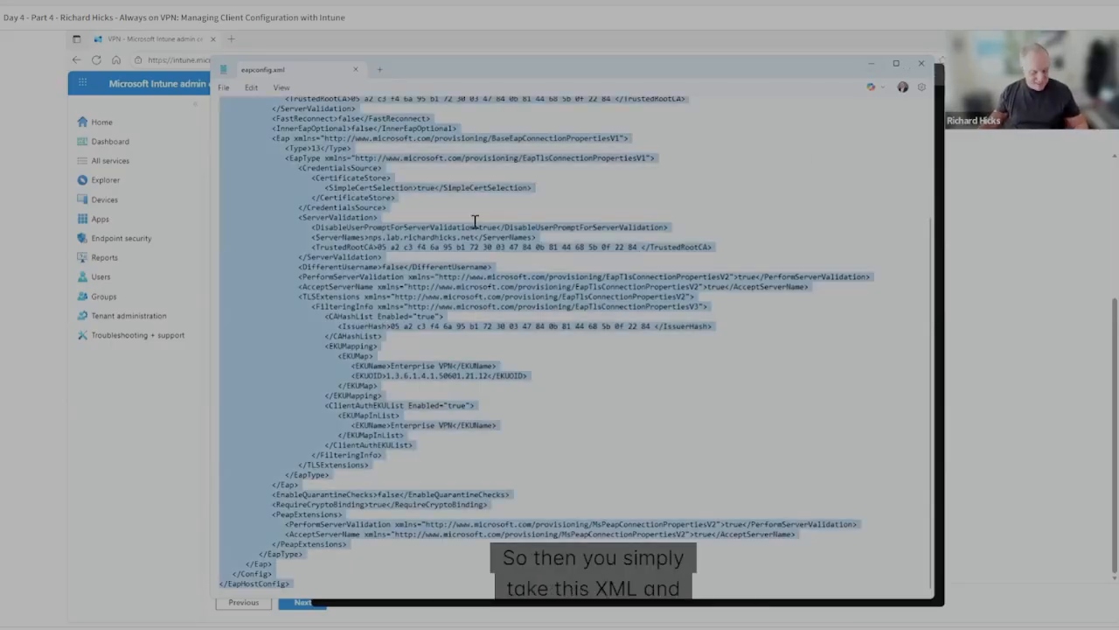
pyautogui.click(920, 67)
pyautogui.click(841, 38)
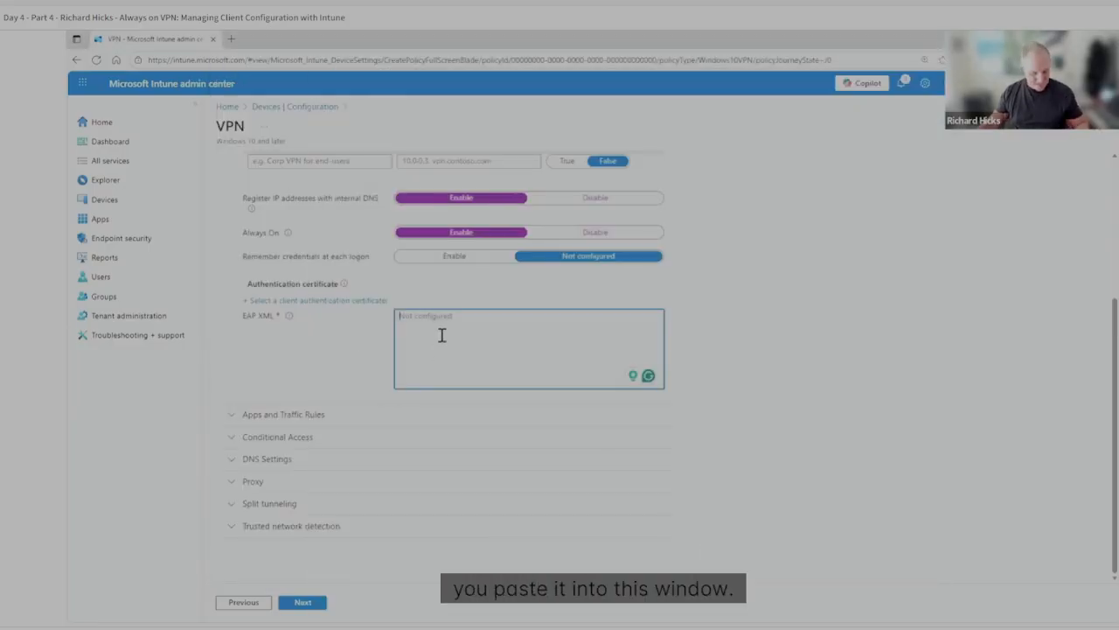
pyautogui.hotkey('ctrl', 'v')
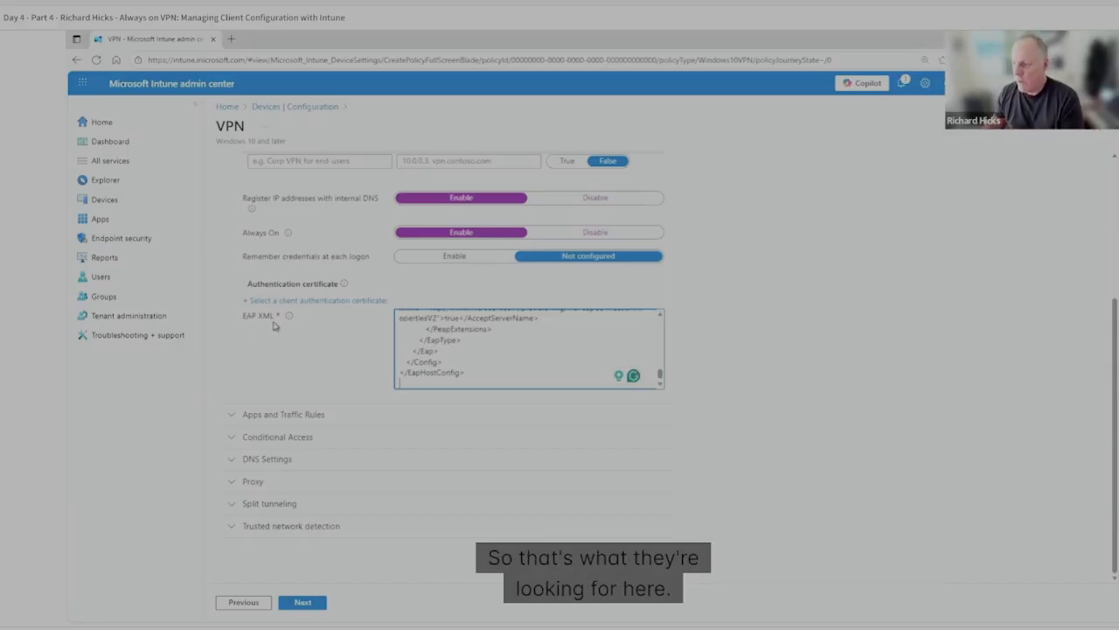
pyautogui.moveTo(289, 319)
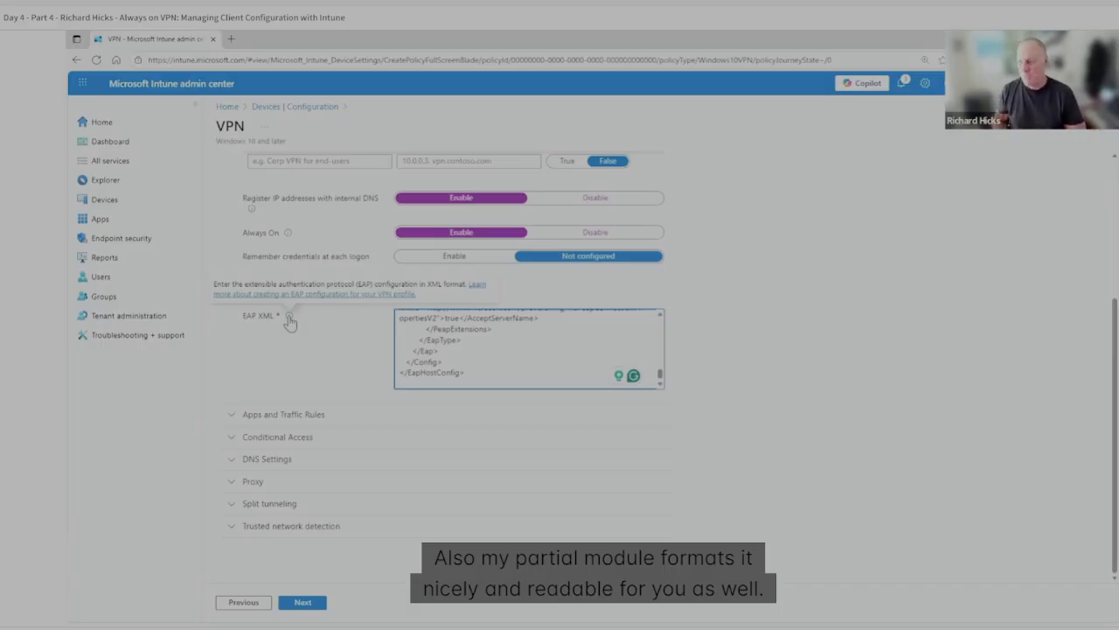
pyautogui.click(500, 370)
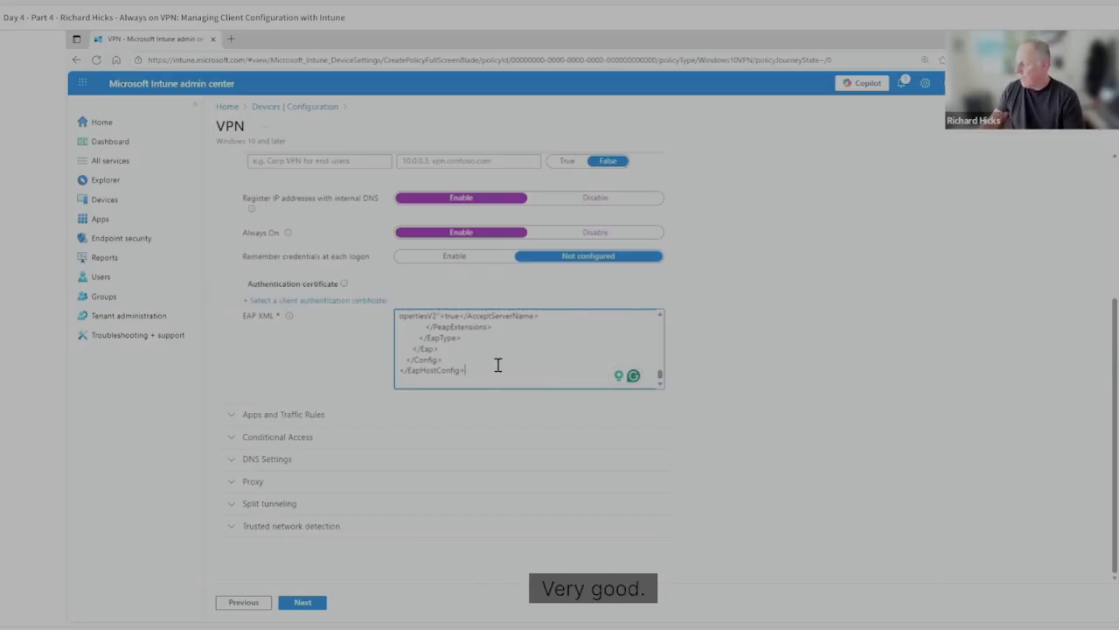
# Examine the Apps and Traffic Rules settings of the VPN profile and collapse the section again.
pyautogui.click(231, 415)
pyautogui.scroll(-1, 730, 442)
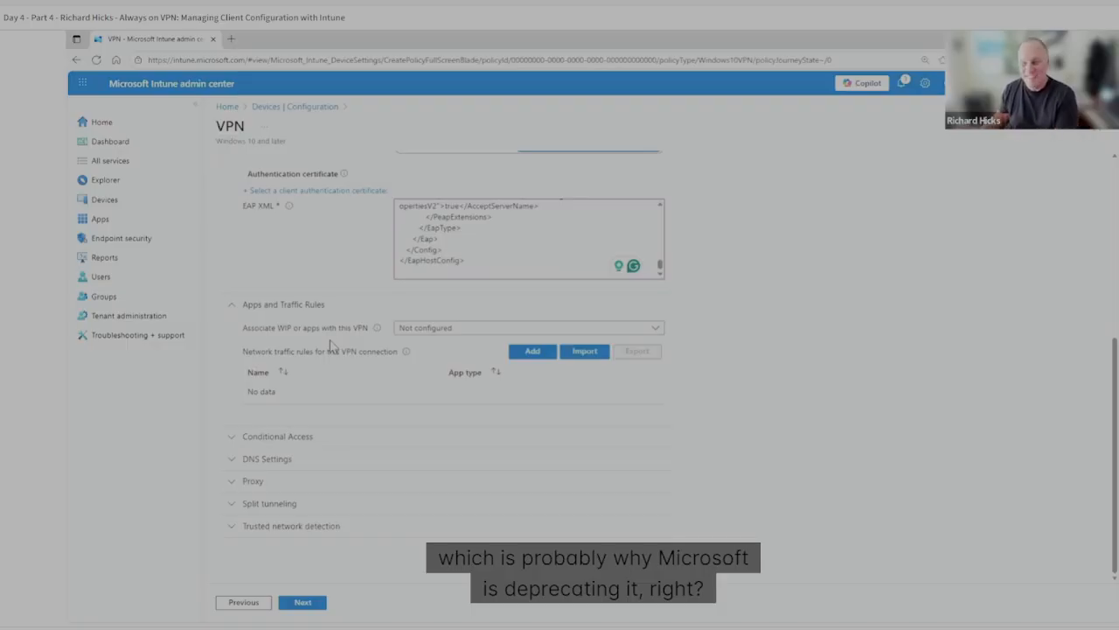
pyautogui.click(234, 312)
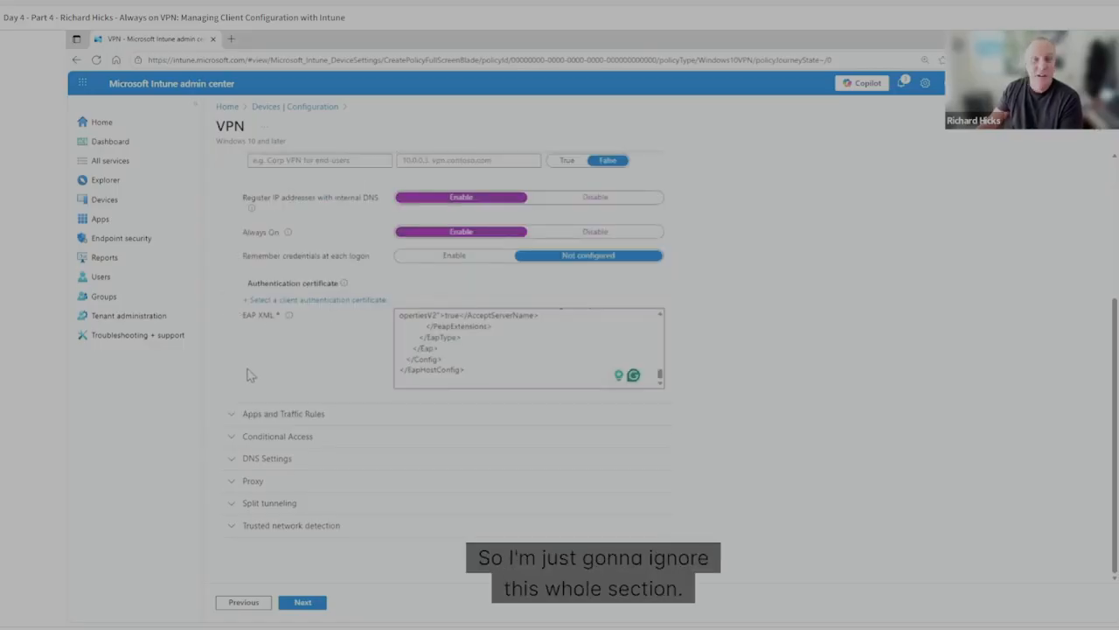
# Under Conditional Access, enable conditional access for this VPN connection and single sign-on (SSO) with alternate certificate.
pyautogui.click(232, 440)
pyautogui.scroll(-2, 740, 442)
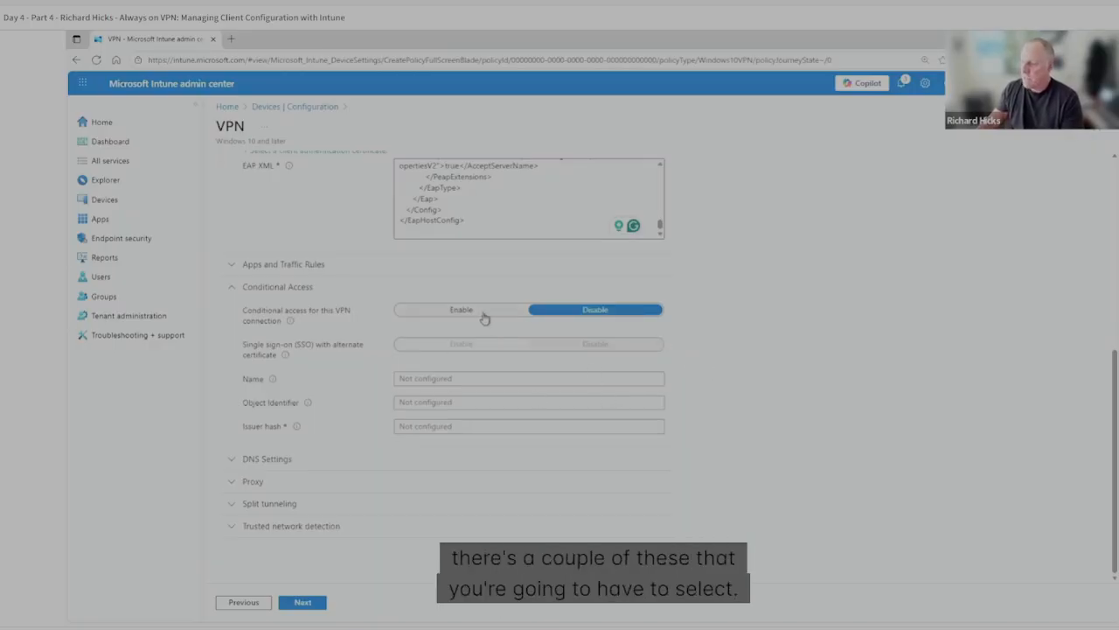
pyautogui.click(442, 312)
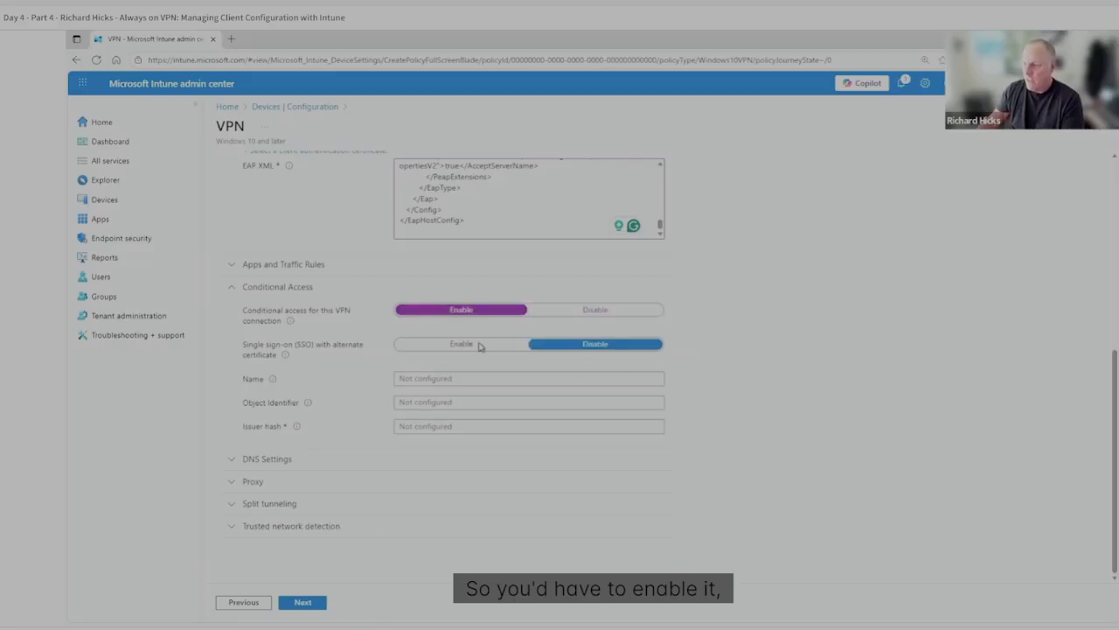
pyautogui.click(463, 346)
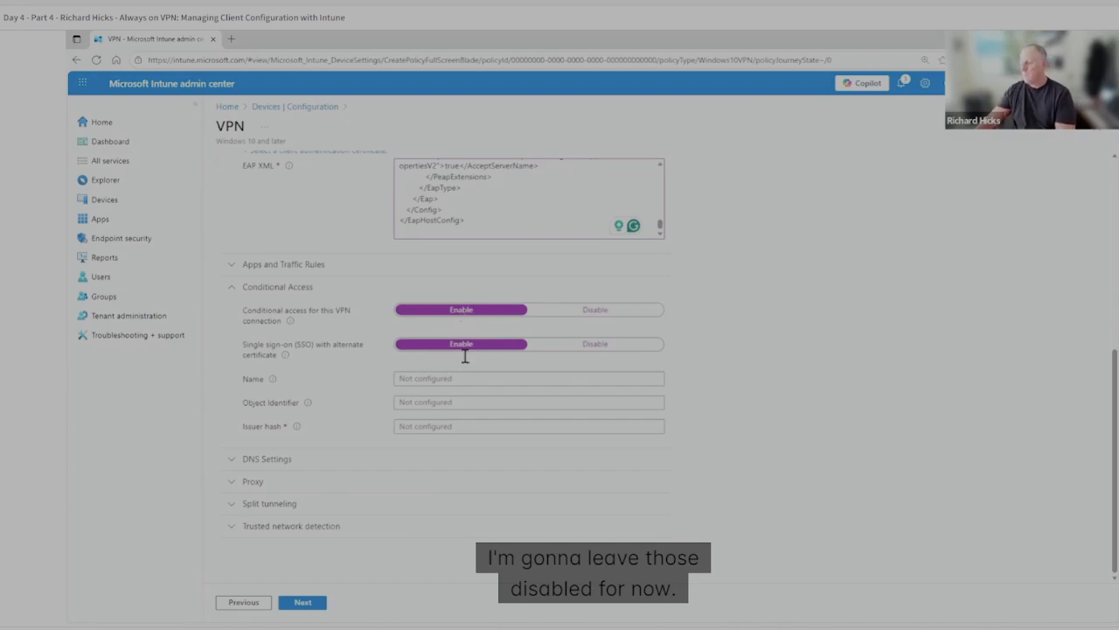
# Set conditional access for this VPN connection back to Disable and collapse the Conditional Access section.
pyautogui.scroll(2, 463, 367)
pyautogui.scroll(-2, 461, 411)
pyautogui.click(618, 311)
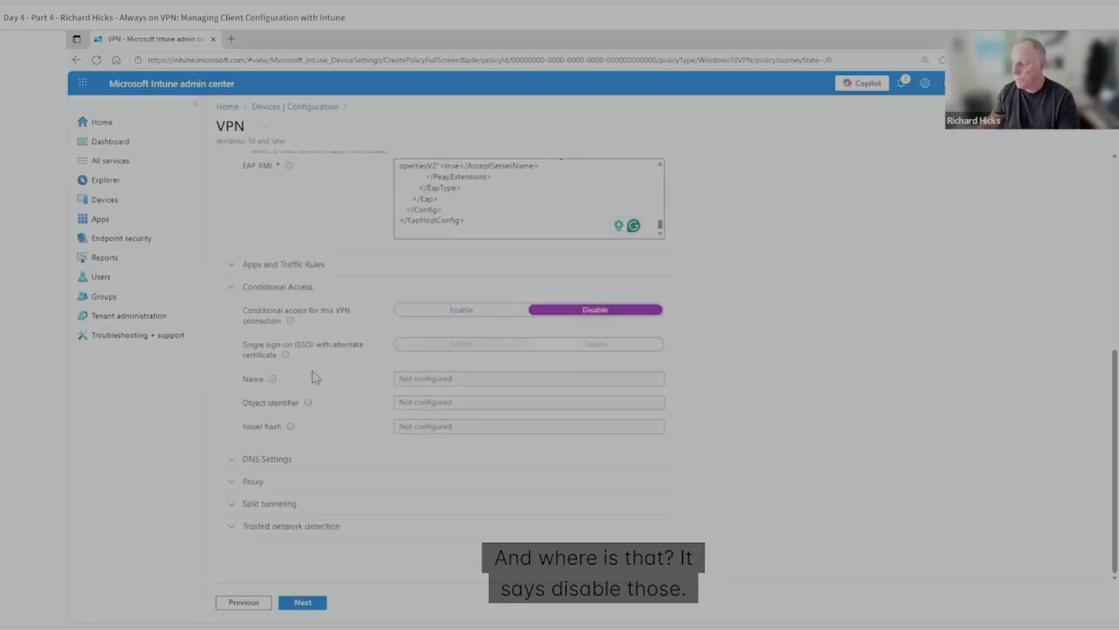
pyautogui.click(232, 292)
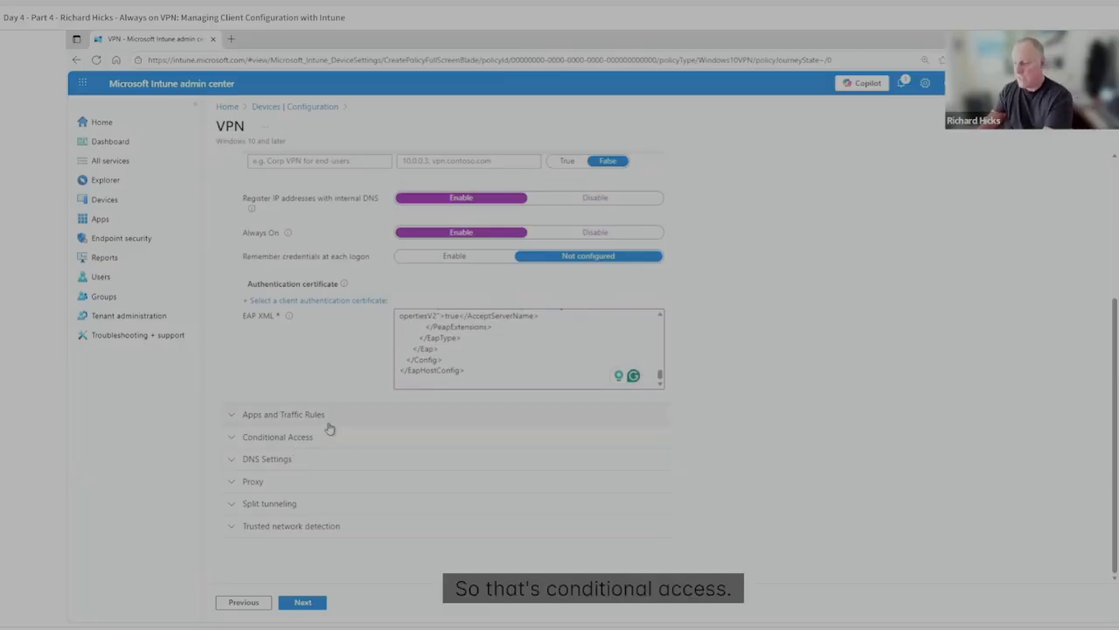
# In DNS Settings, add lab.richardhicks.net to the DNS suffix search list.
pyautogui.click(235, 462)
pyautogui.scroll(-2, 325, 487)
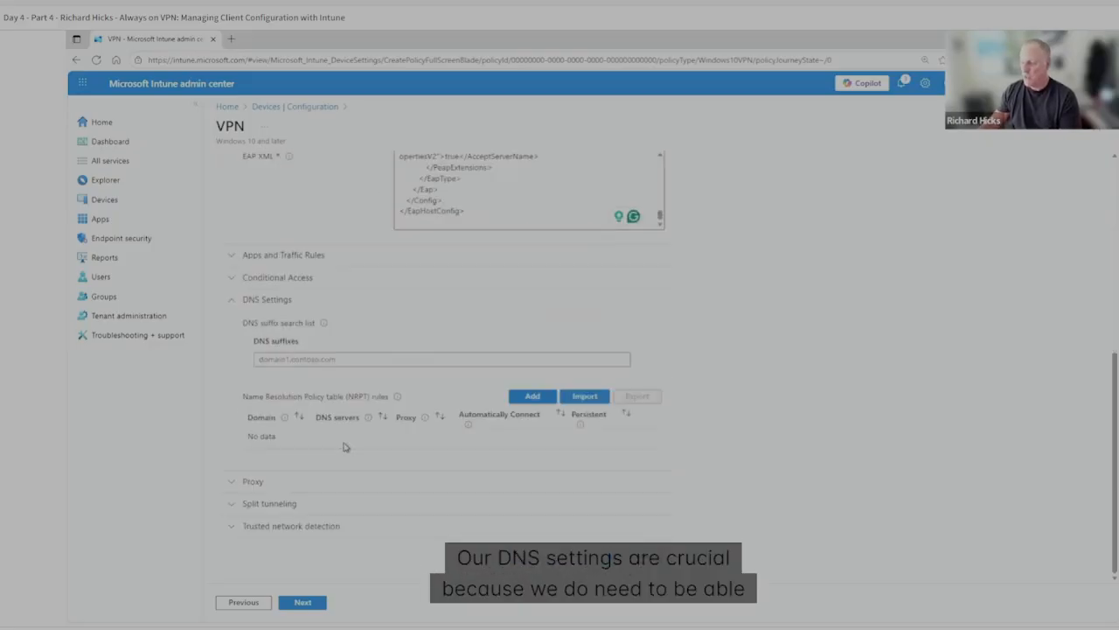
pyautogui.click(308, 359)
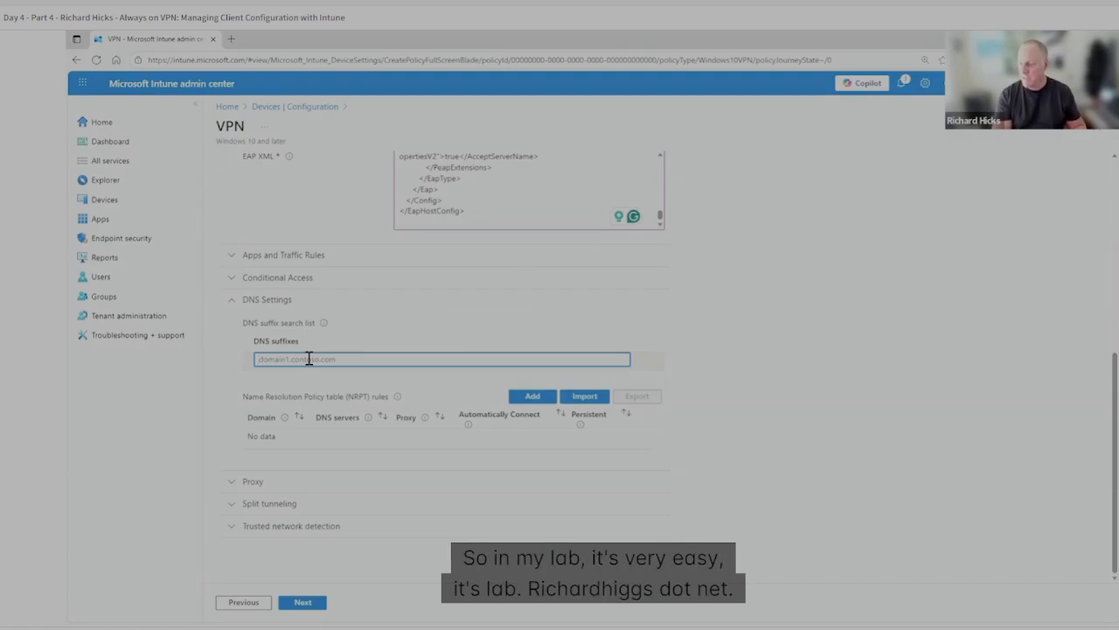
pyautogui.write('lab.richardhick')
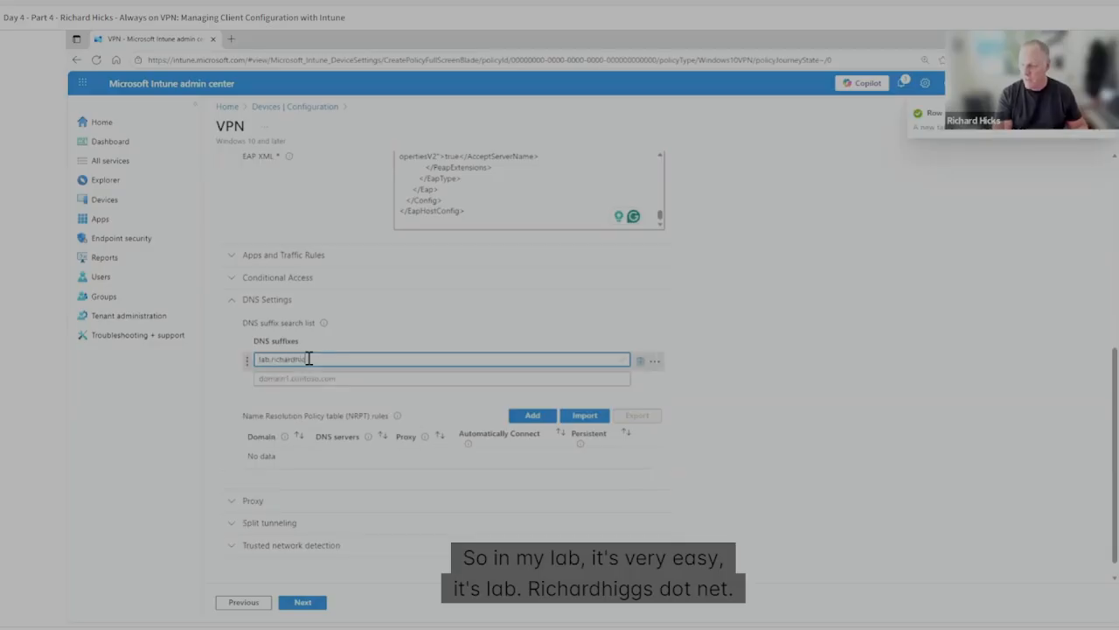
pyautogui.write('s.net')
pyautogui.press('Tab')
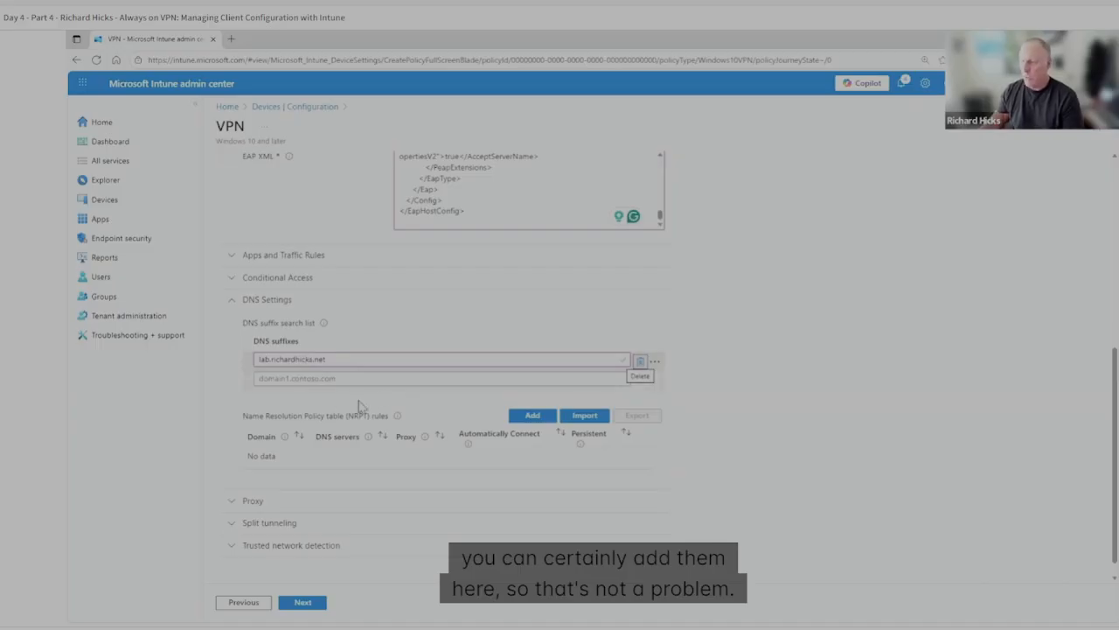
# Examine the Proxy settings of the VPN profile, including the bypass options for local addresses, and collapse the section again.
pyautogui.scroll(-1, 288, 418)
pyautogui.scroll(-1, 288, 418)
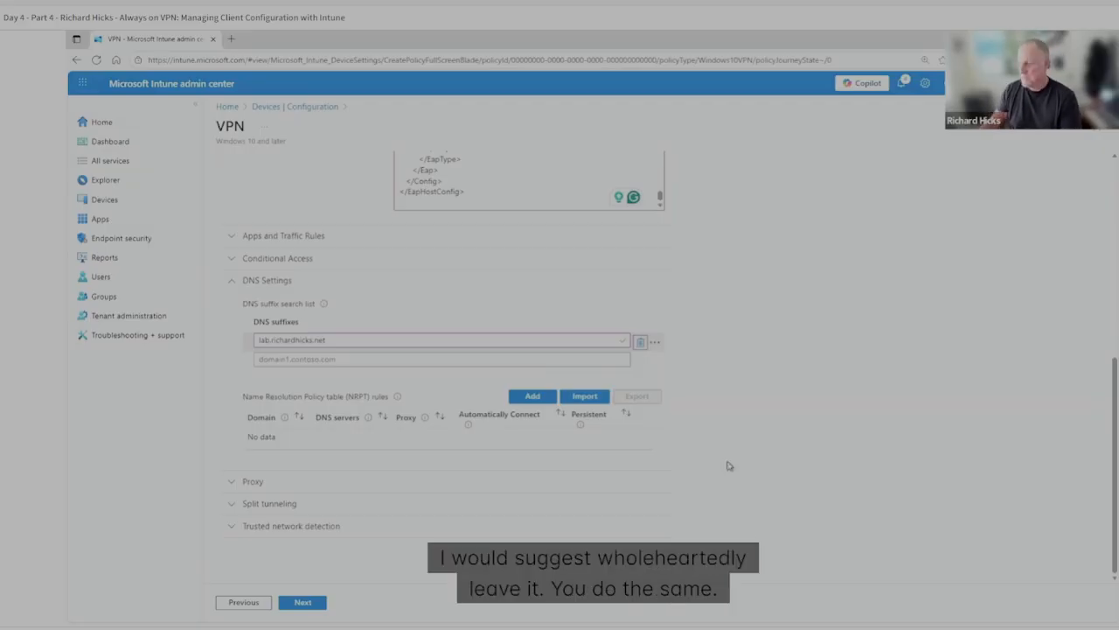
pyautogui.click(446, 487)
pyautogui.scroll(-2, 577, 433)
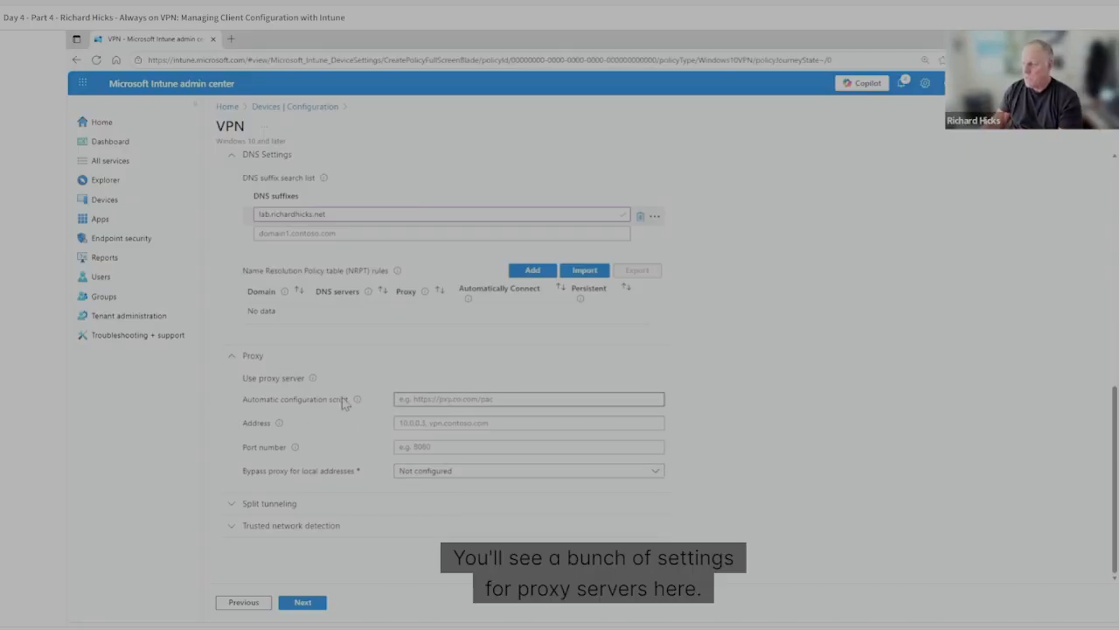
pyautogui.click(520, 398)
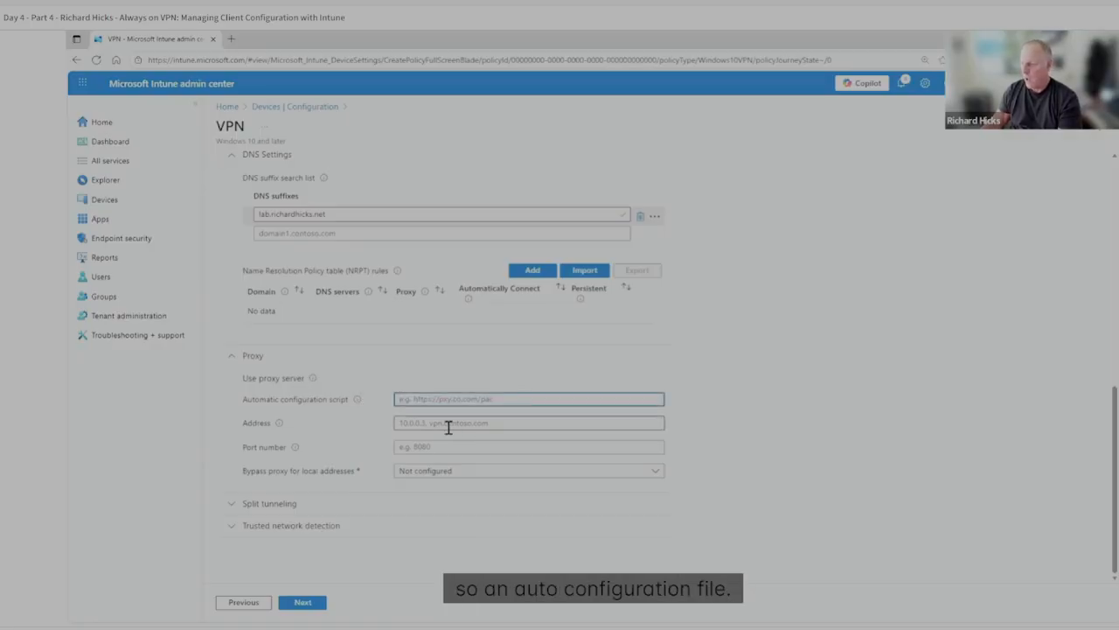
pyautogui.click(397, 425)
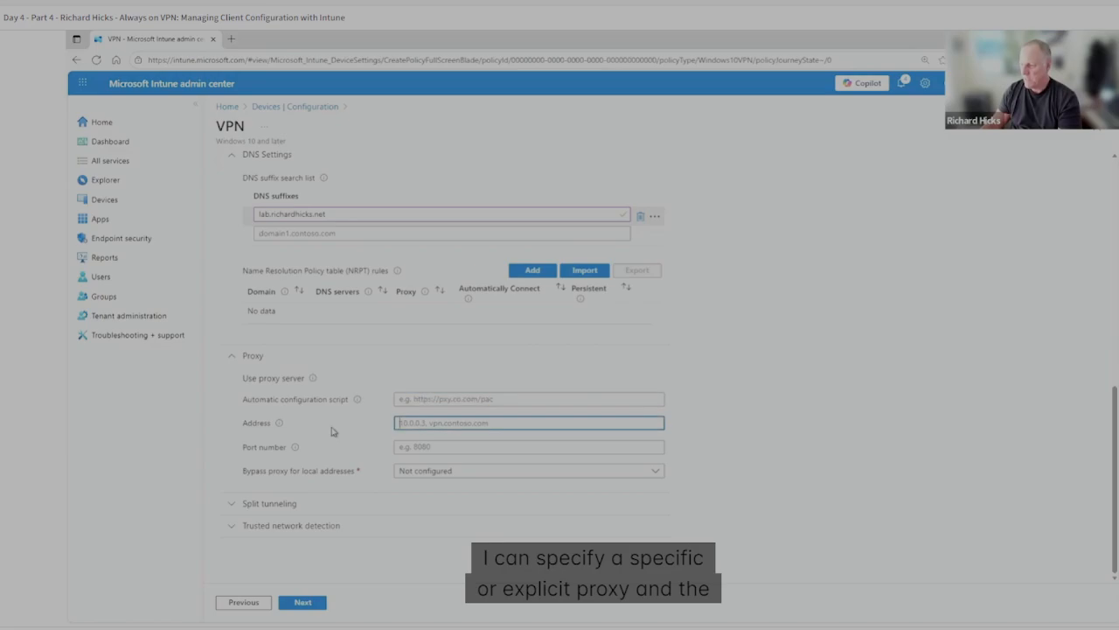
pyautogui.click(451, 453)
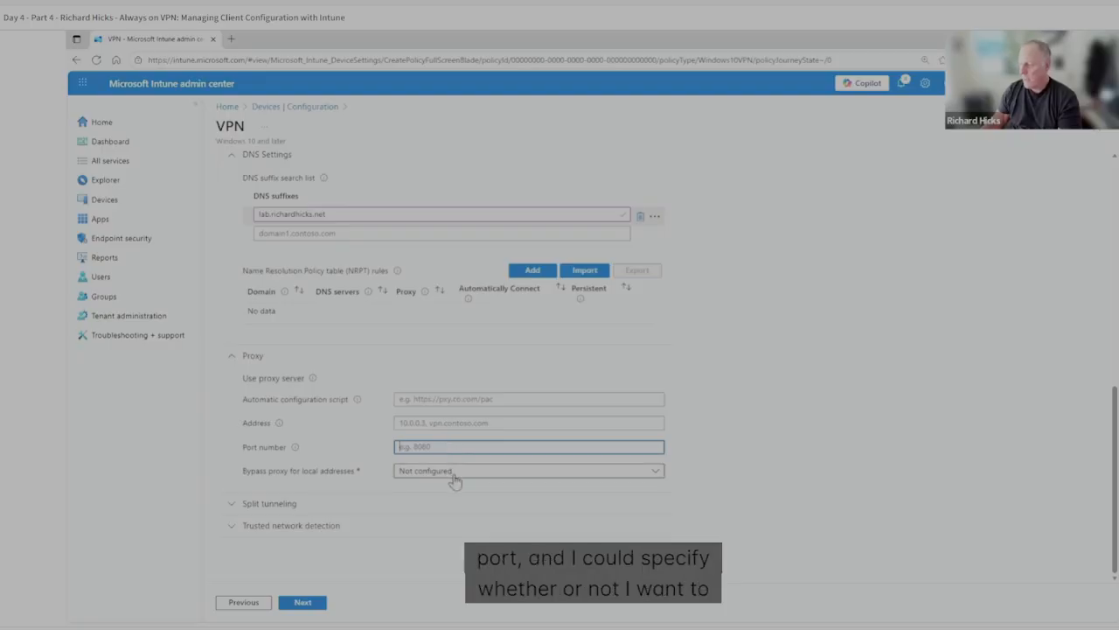
pyautogui.click(453, 472)
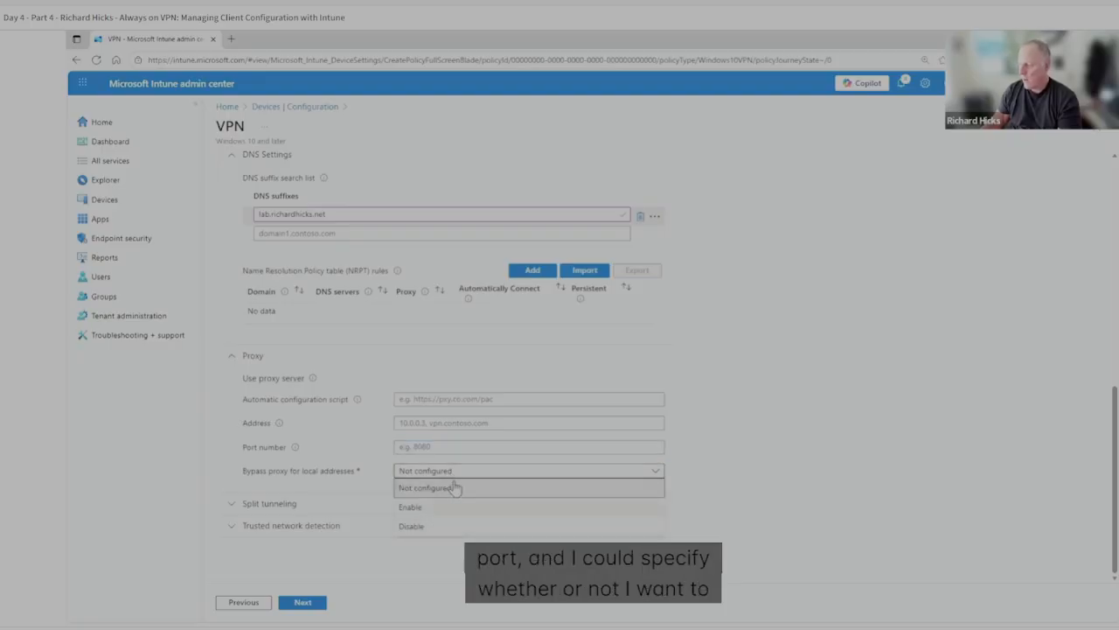
pyautogui.click(432, 490)
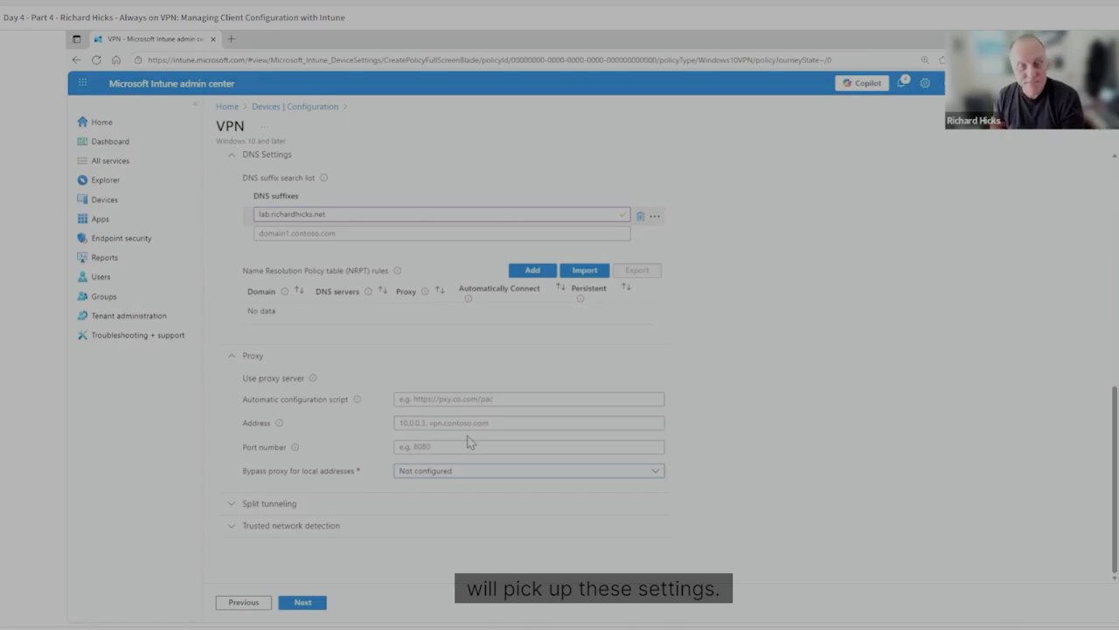
pyautogui.click(236, 358)
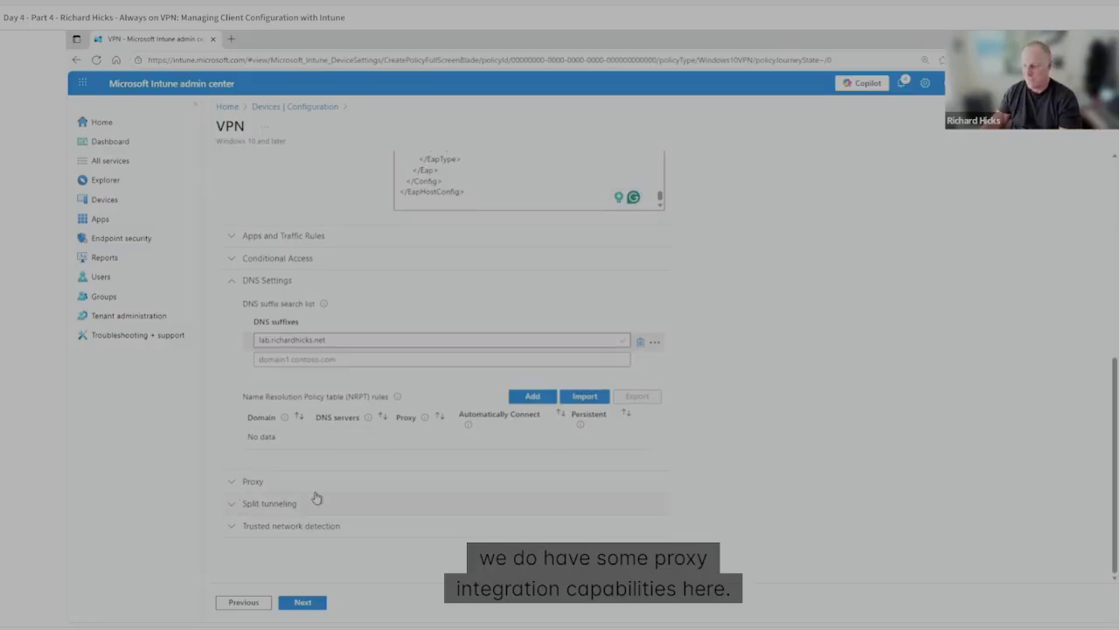
# Enable split tunneling and add a route for destination prefix 172.16.0.0 with prefix size 16.
pyautogui.click(234, 505)
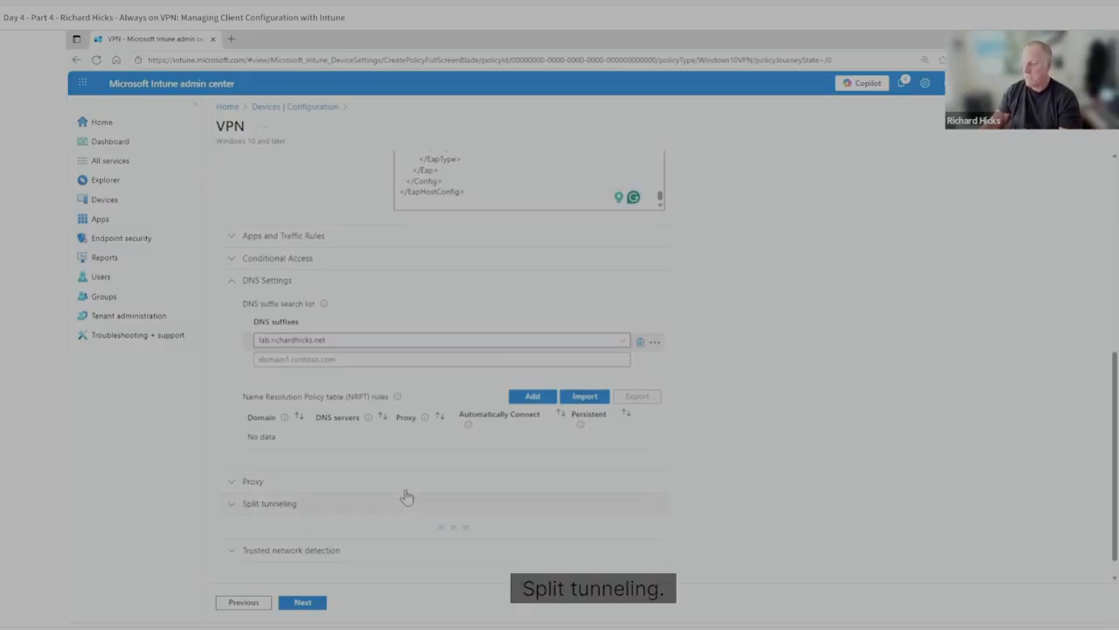
pyautogui.scroll(-2, 409, 488)
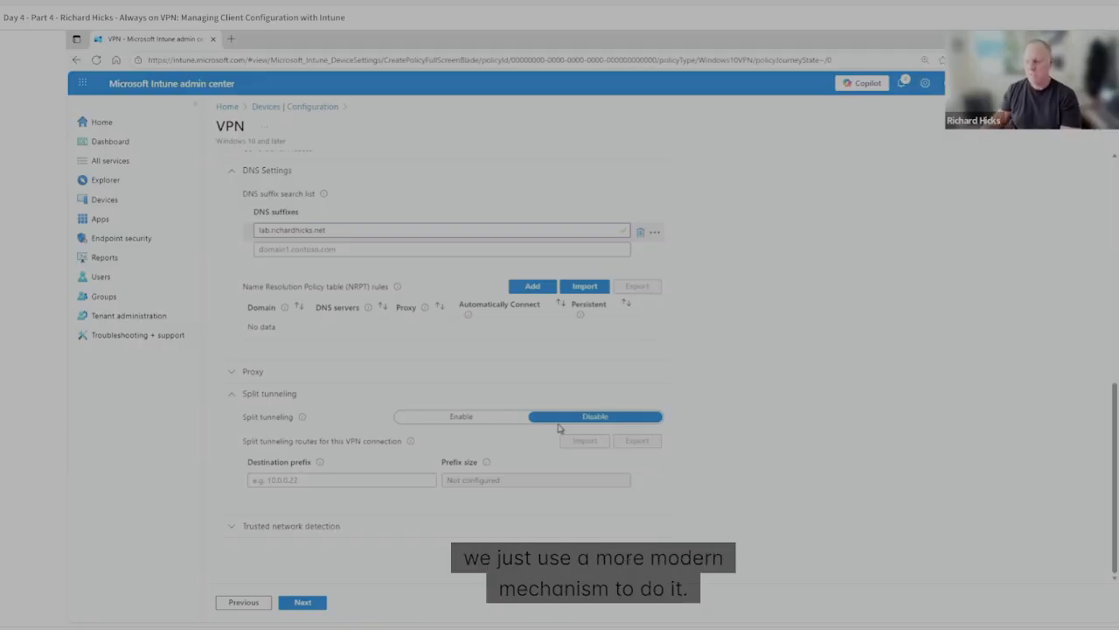
pyautogui.click(476, 418)
pyautogui.click(314, 481)
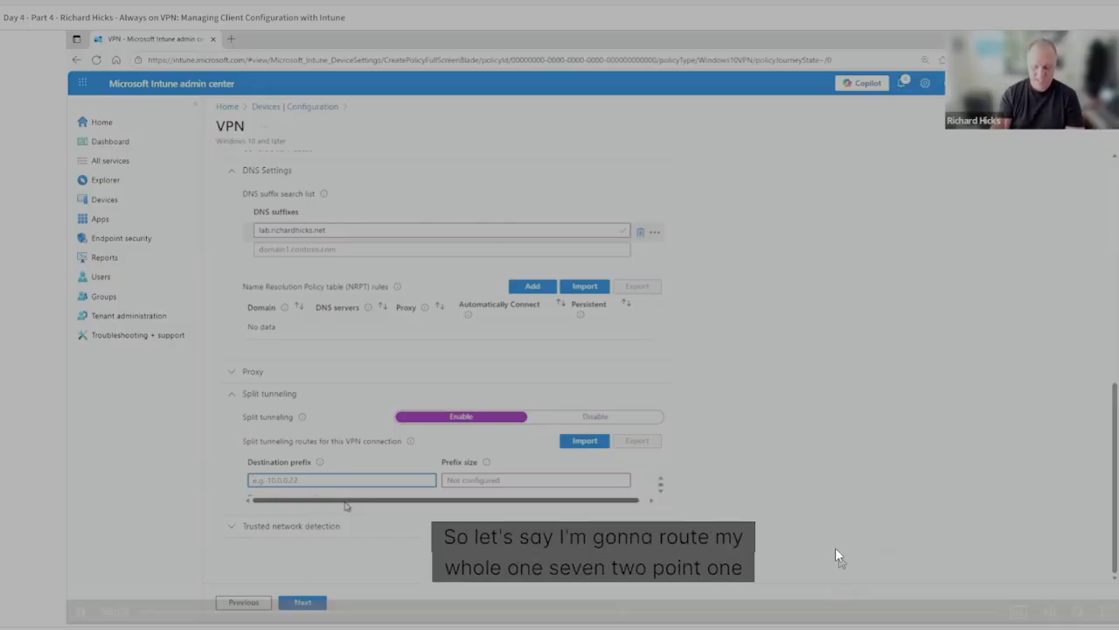
pyautogui.click(1077, 611)
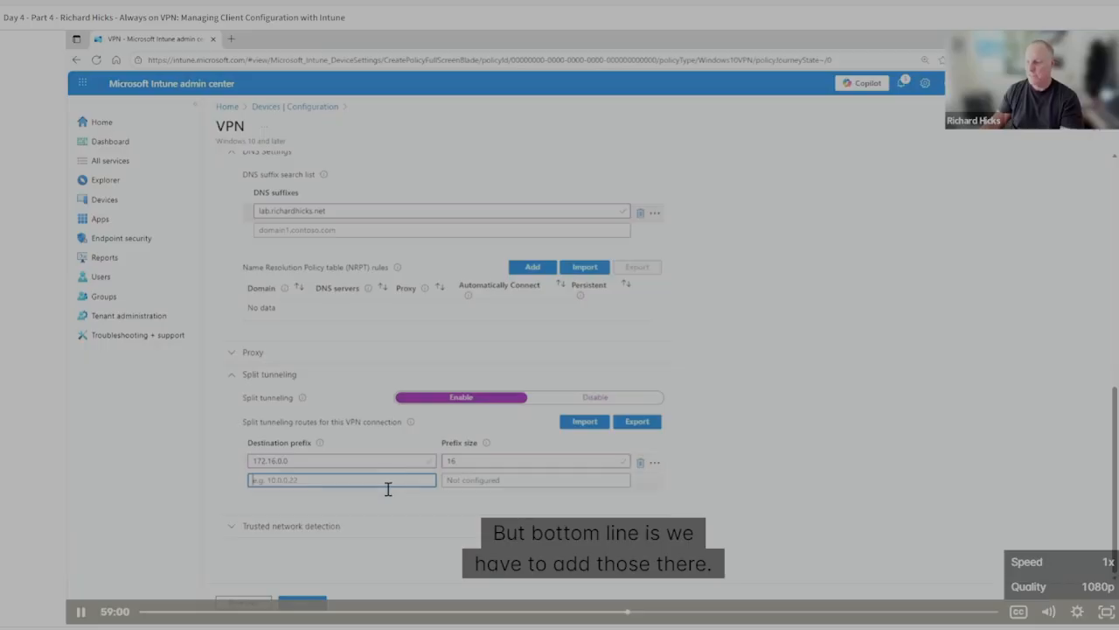
# Under Trusted network detection, add lab.richardhicks.net as a trusted network DNS suffix.
pyautogui.click(301, 531)
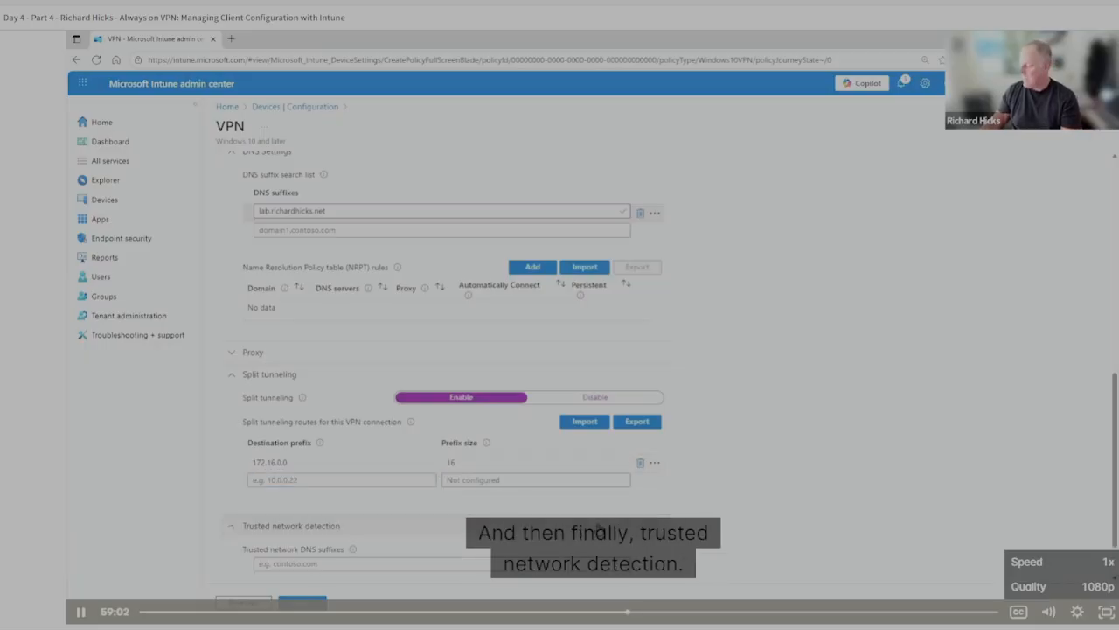
pyautogui.scroll(-1, 307, 516)
pyautogui.click(310, 502)
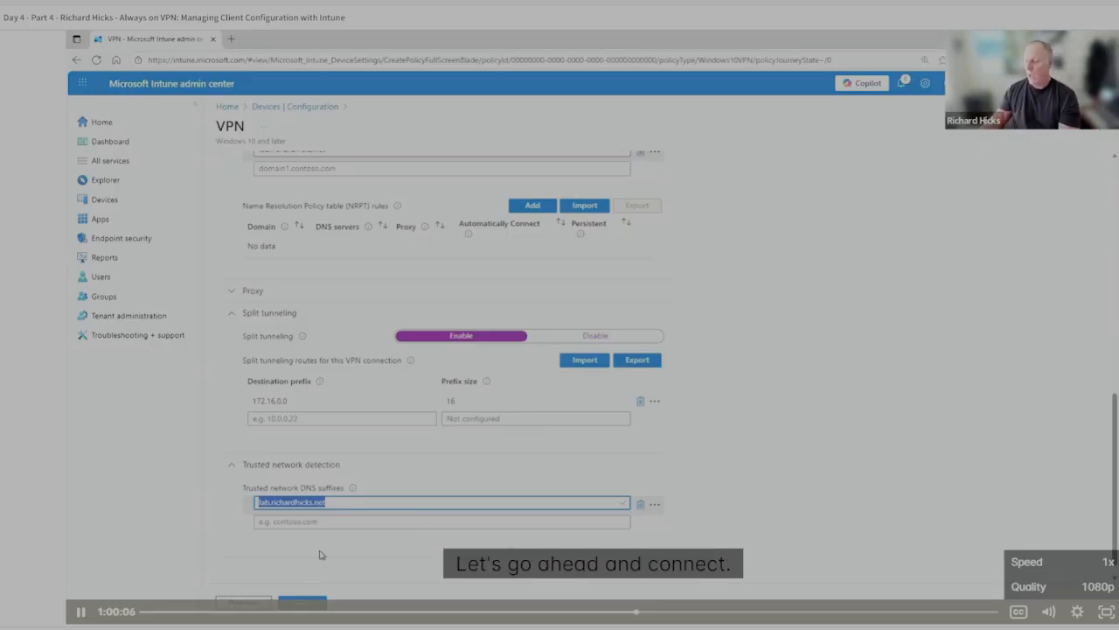
pyautogui.scroll(-1, 348, 552)
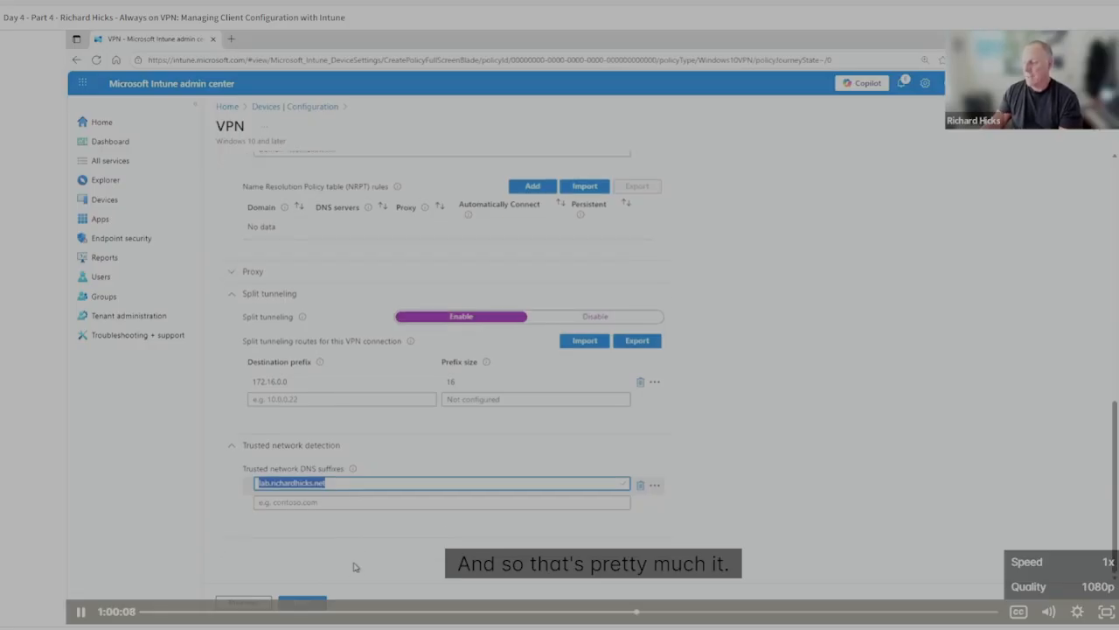
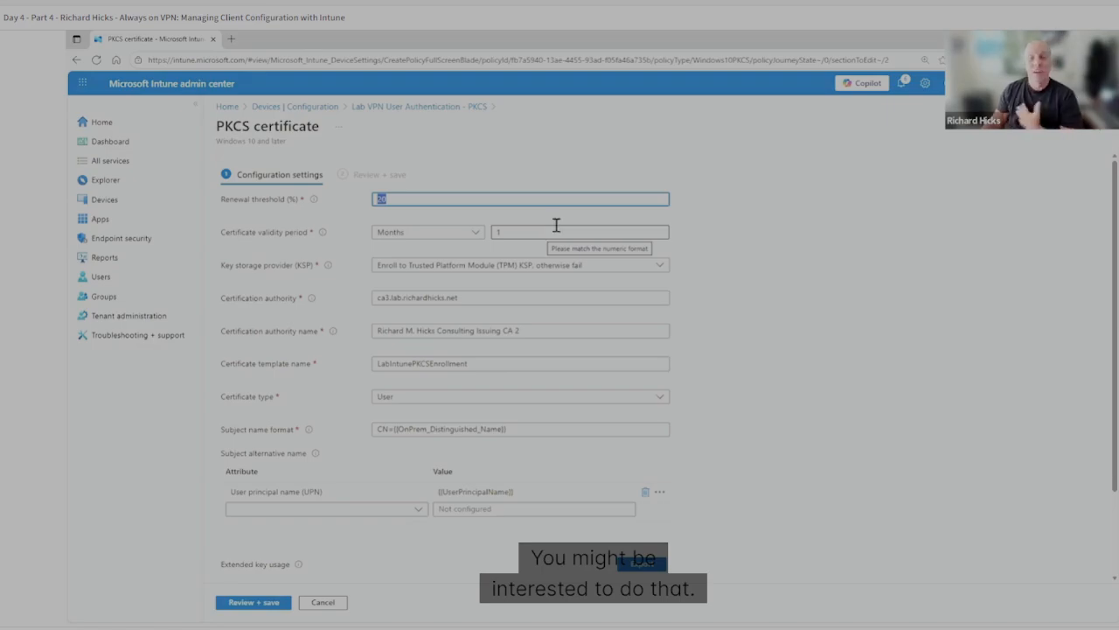
# Examine the certificate validity period, certification authority and certification authority name in the PKCS certificate profile.
pyautogui.doubleClick(498, 232)
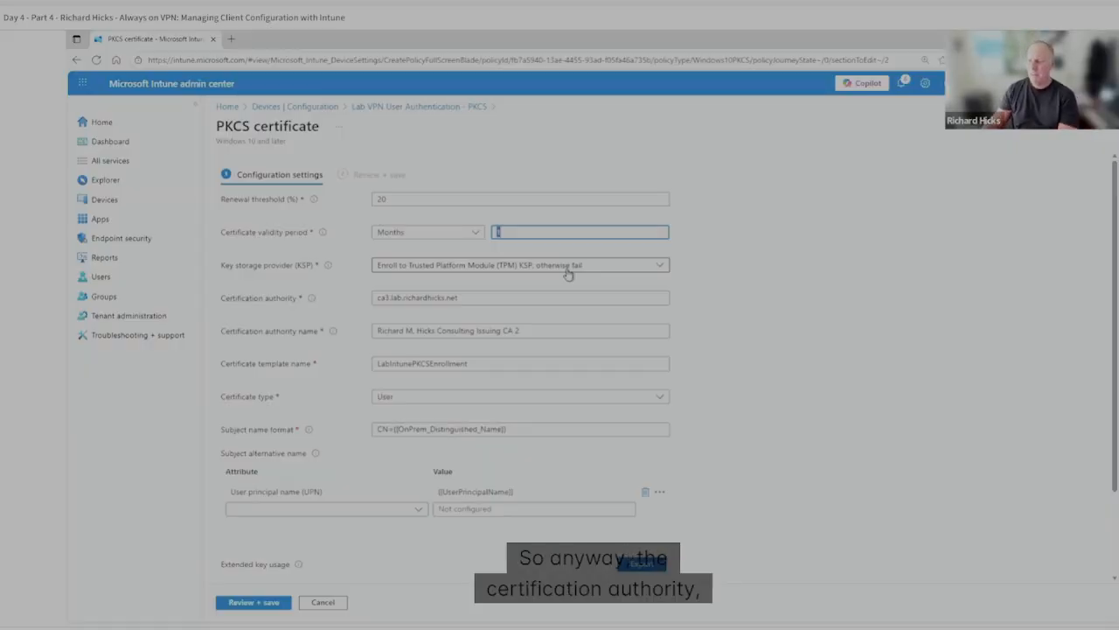
pyautogui.moveTo(464, 301); pyautogui.dragTo(373, 304)
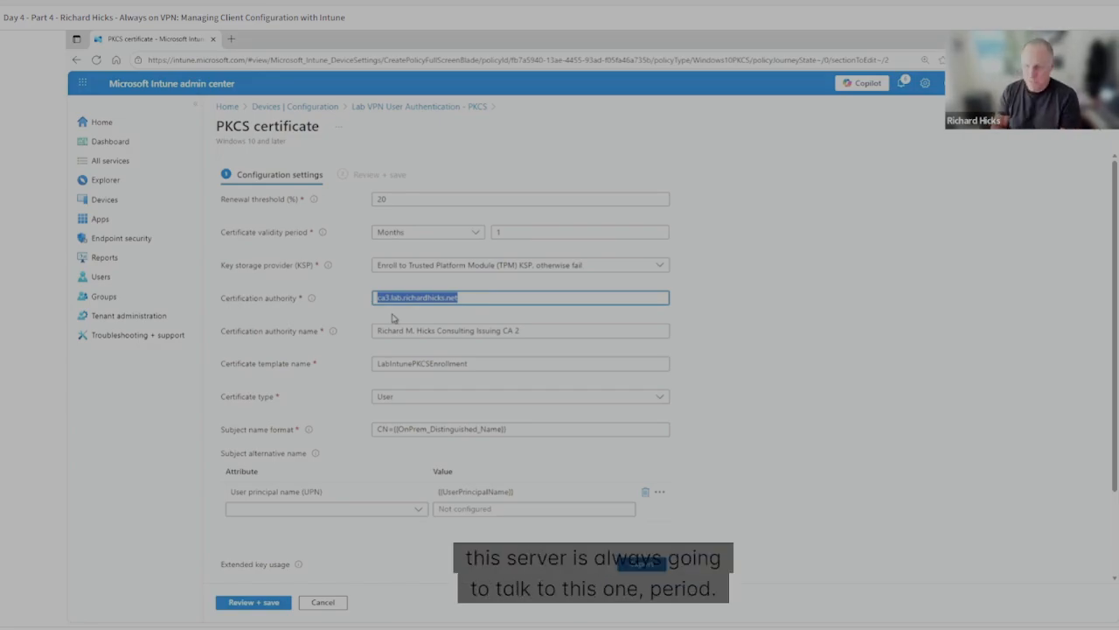
pyautogui.click(466, 297)
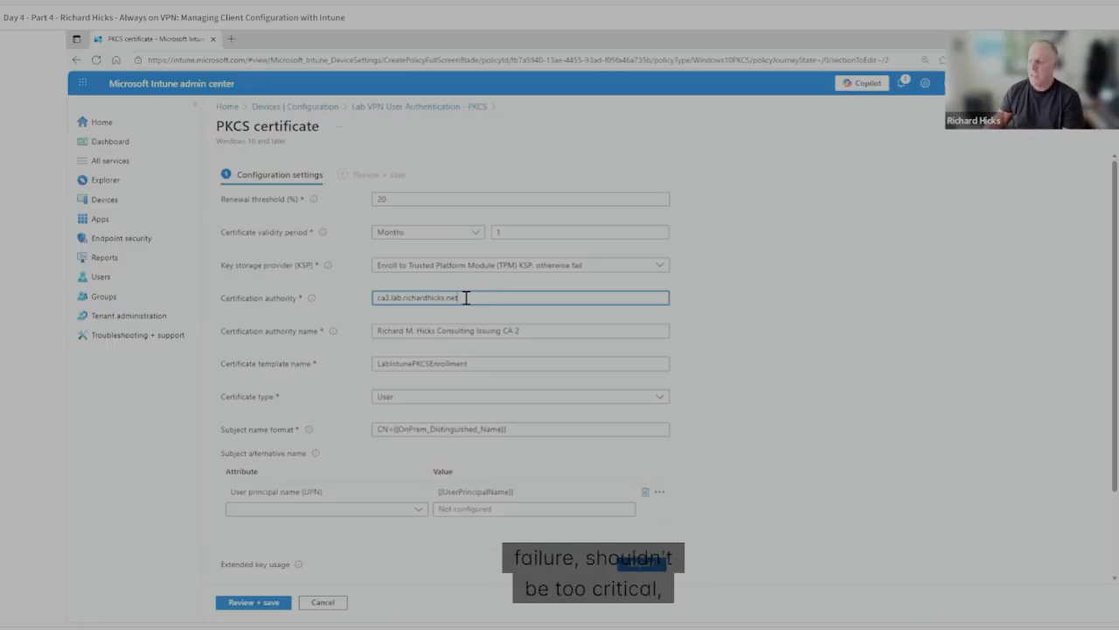
pyautogui.moveTo(466, 297); pyautogui.dragTo(343, 299)
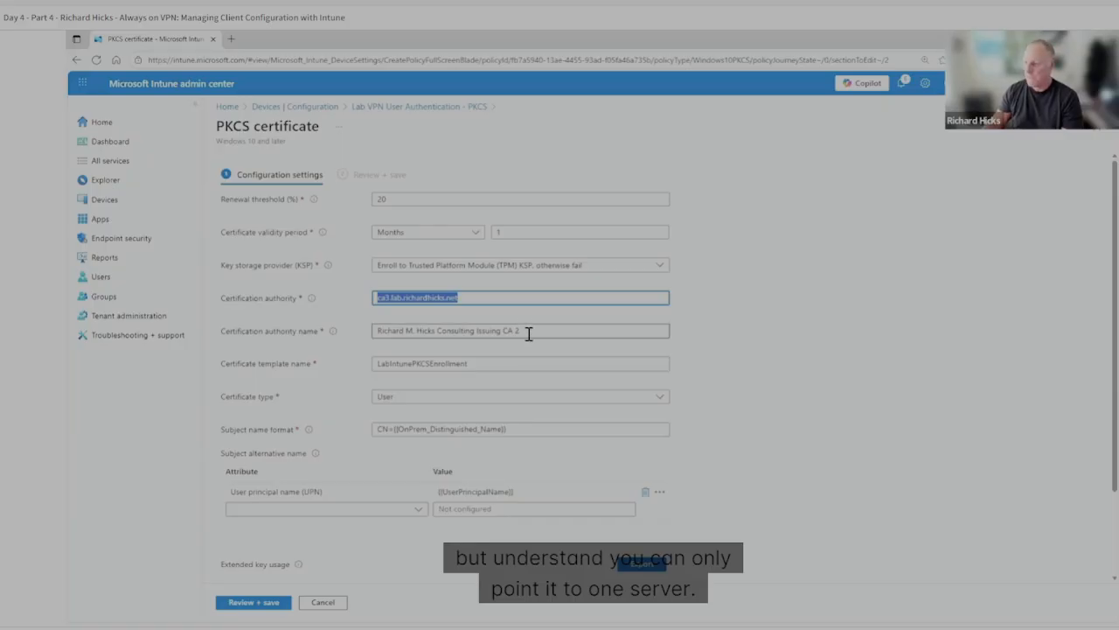
pyautogui.scroll(-1, 527, 332)
pyautogui.click(312, 246)
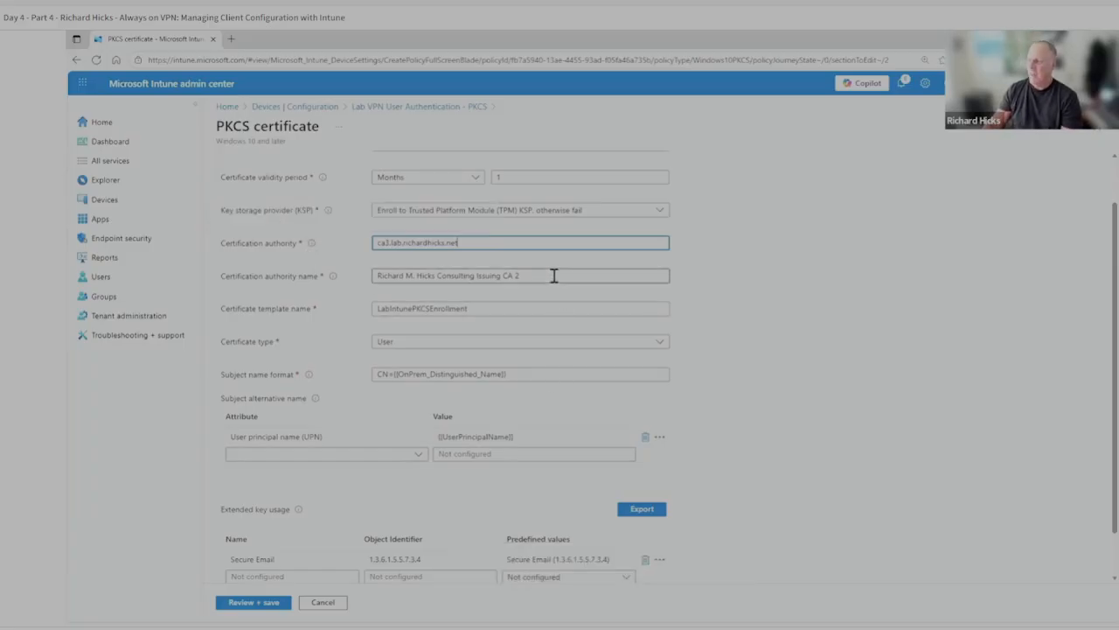
pyautogui.moveTo(404, 276); pyautogui.dragTo(582, 315)
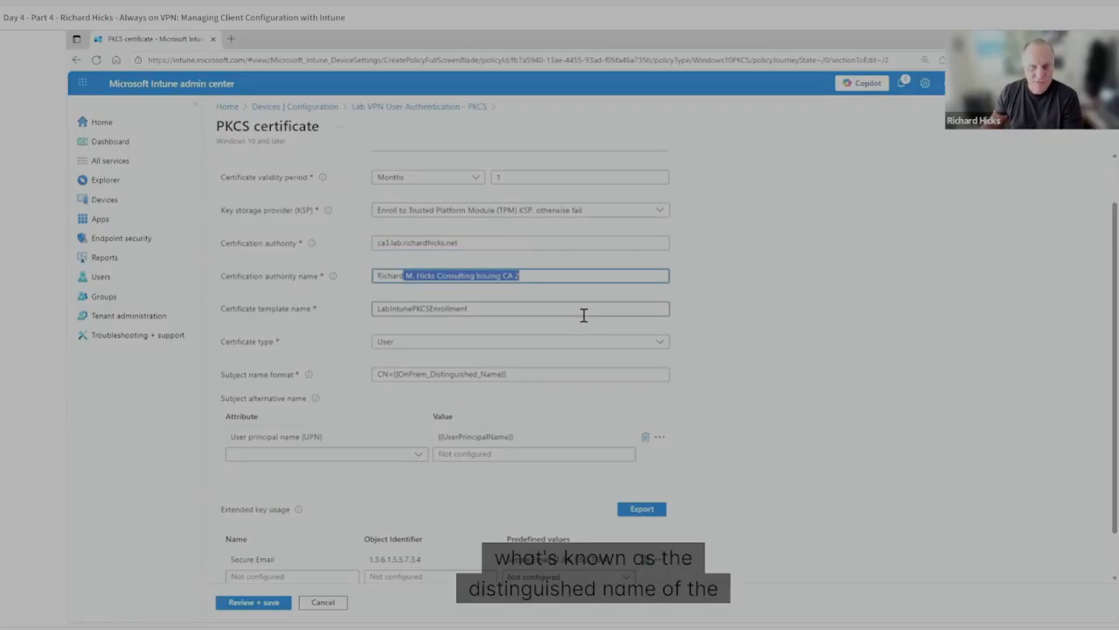
pyautogui.click(532, 275)
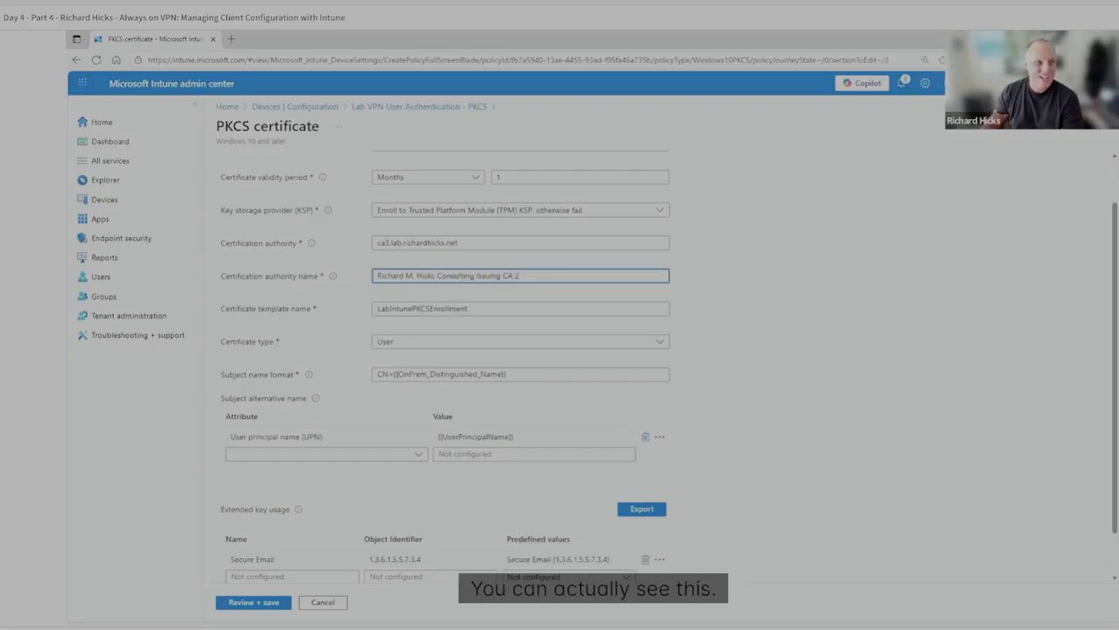
# Switch to the A-MGMT management virtual machine and open an administrator PowerShell window.
pyautogui.hotkey('alt', 'Tab')
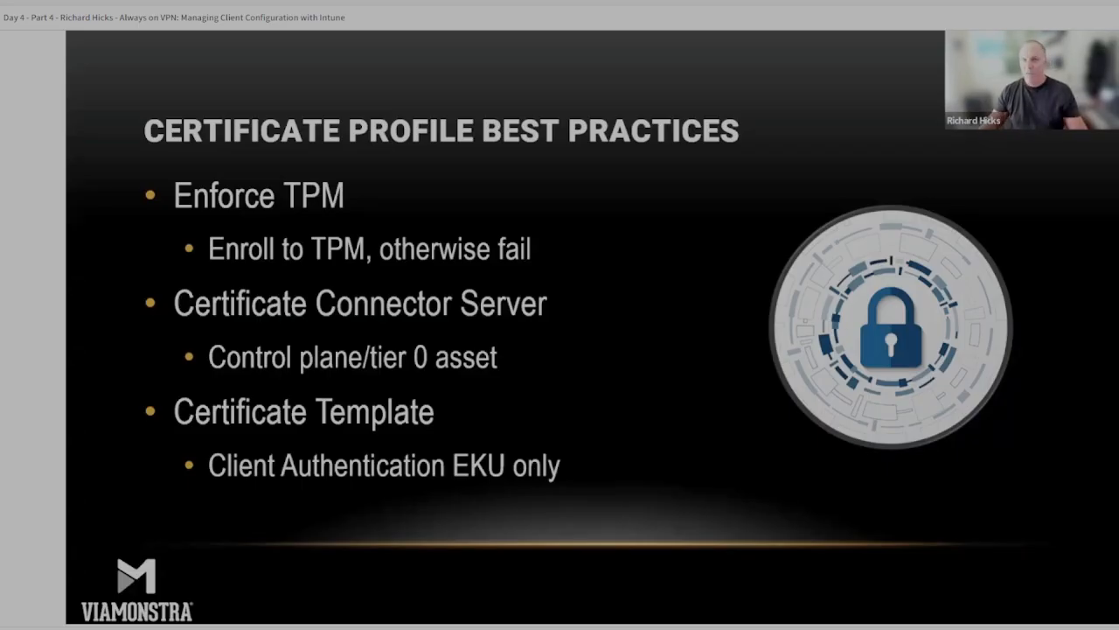
pyautogui.hotkey('alt', 'Tab')
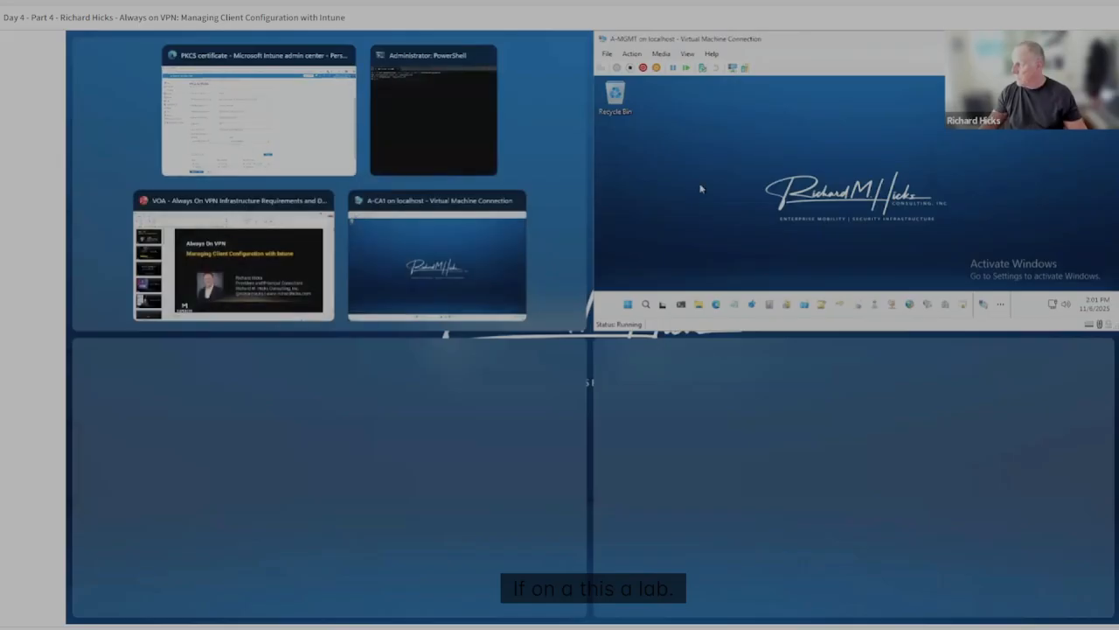
pyautogui.moveTo(770, 38); pyautogui.dragTo(725, 98)
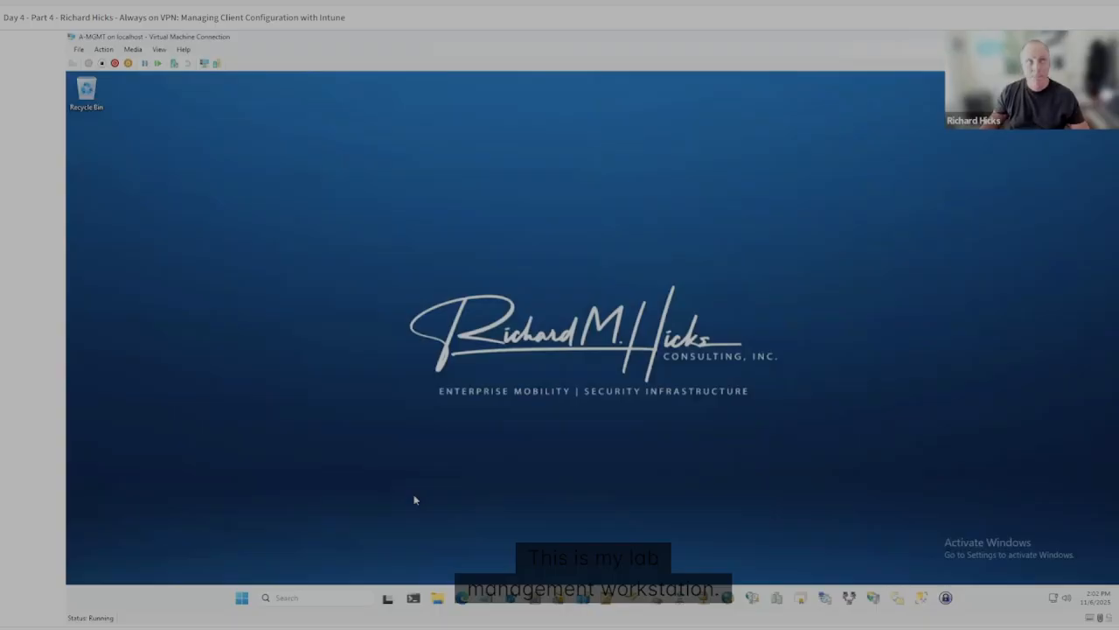
pyautogui.click(414, 598)
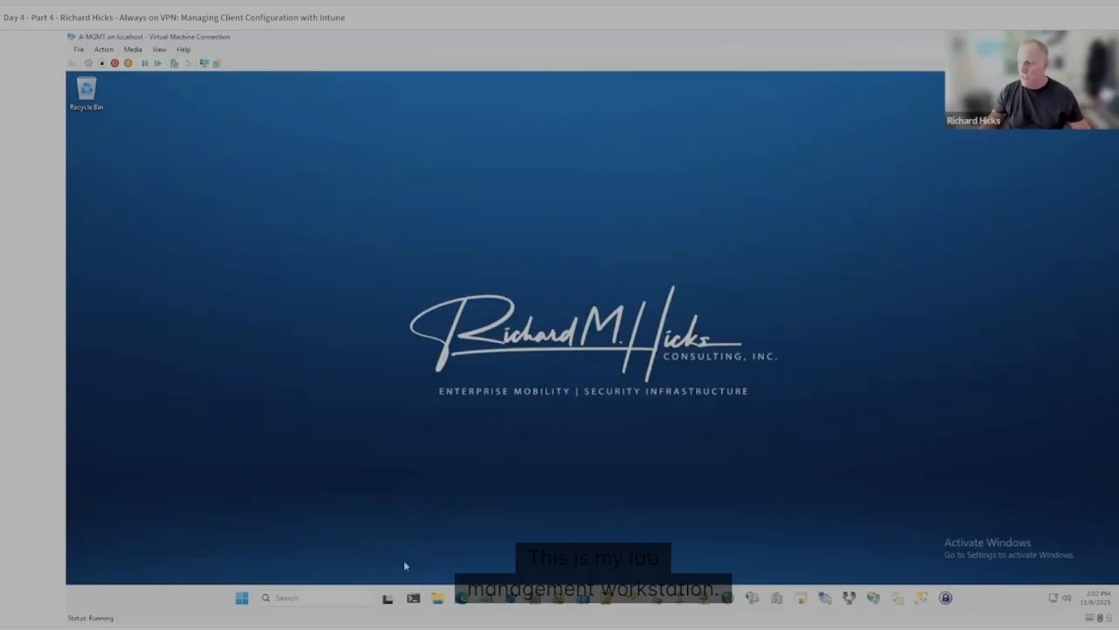
pyautogui.click(536, 428)
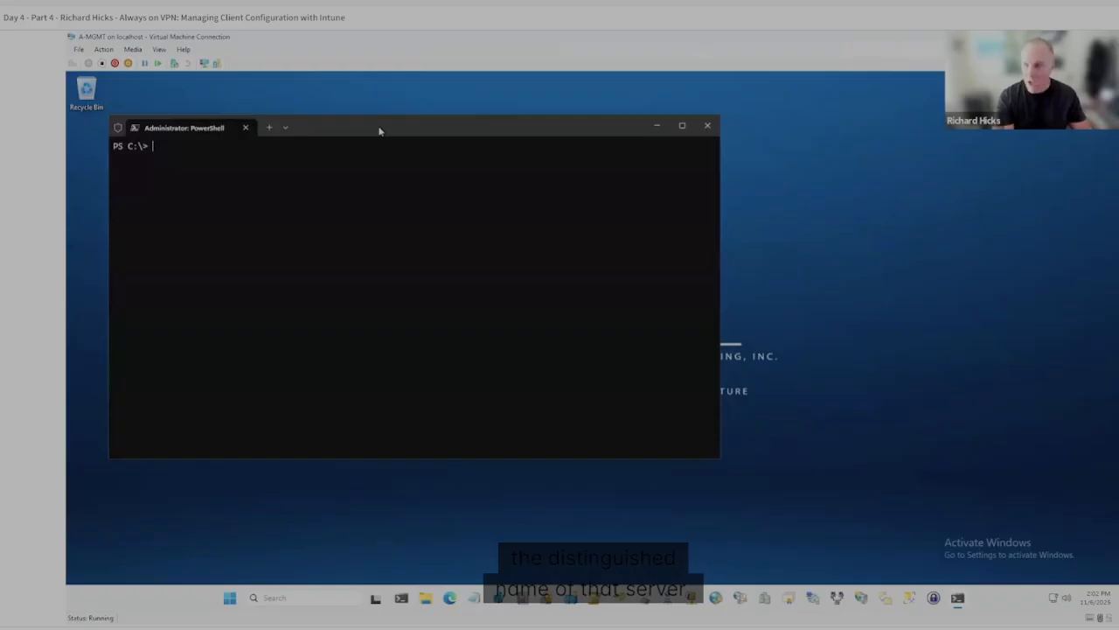
# Run certutil.exe without parameters in PowerShell to dump the details of all certification authorities.
pyautogui.write('certu')
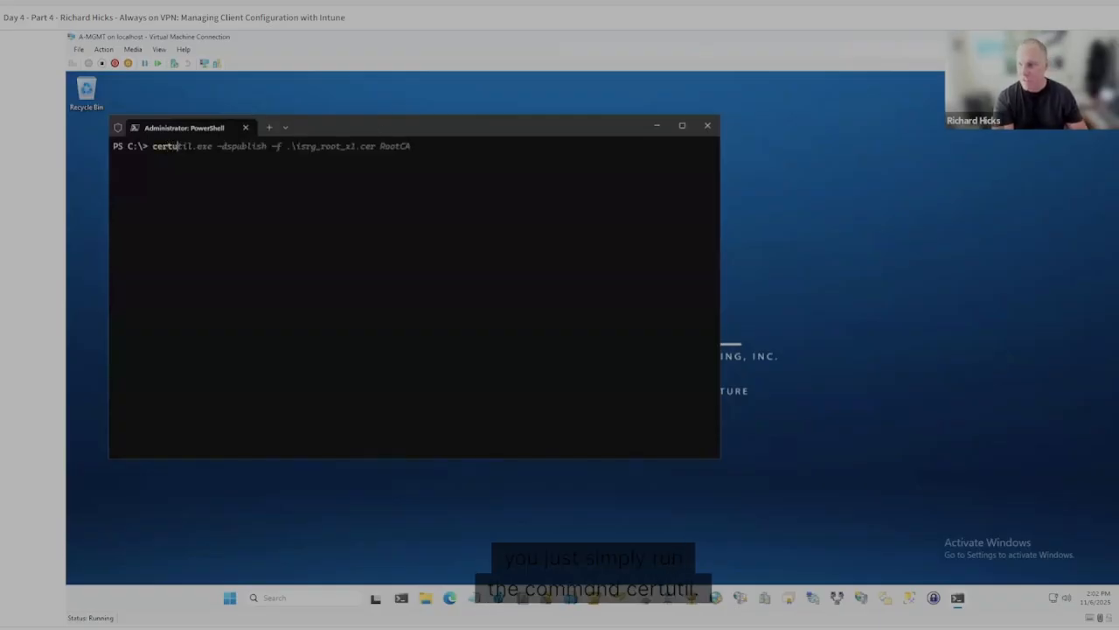
pyautogui.write('til.exe')
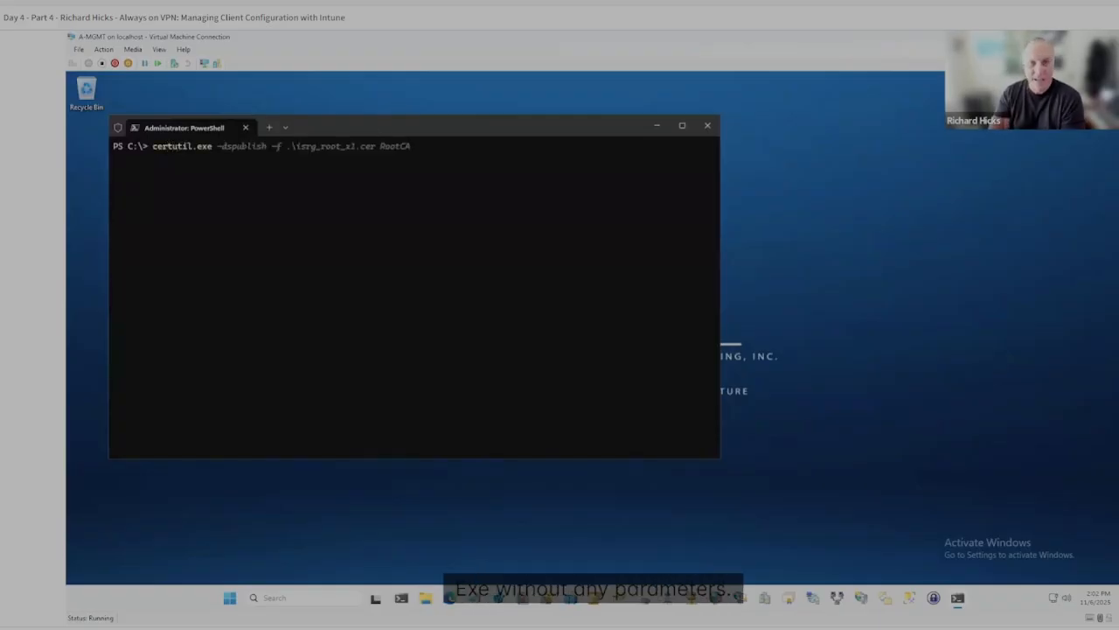
pyautogui.press('Return')
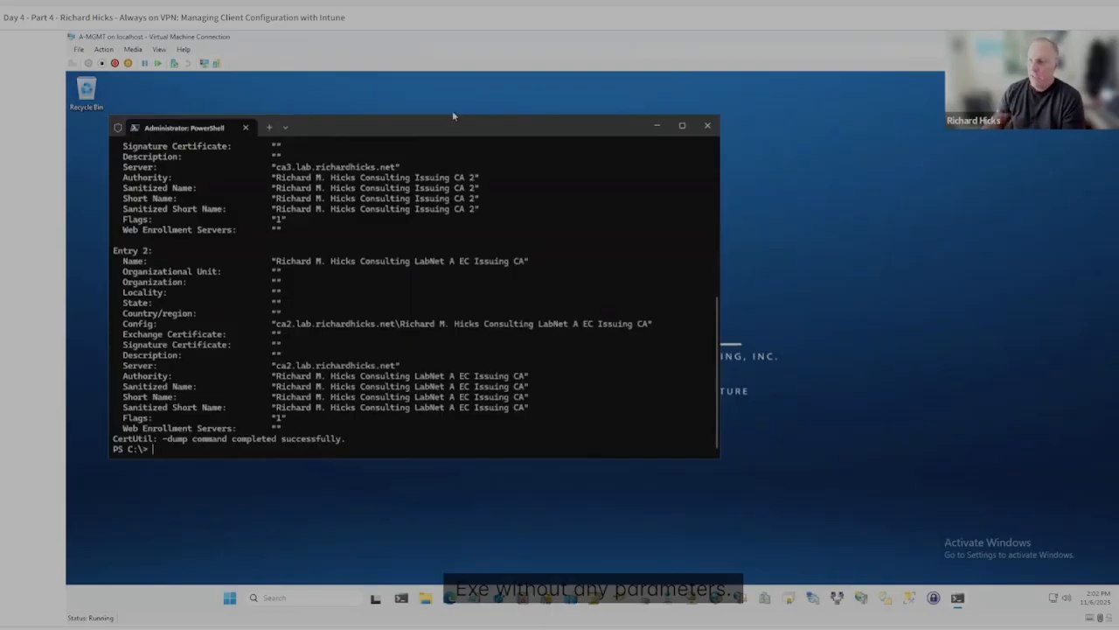
pyautogui.moveTo(449, 131); pyautogui.dragTo(522, 174)
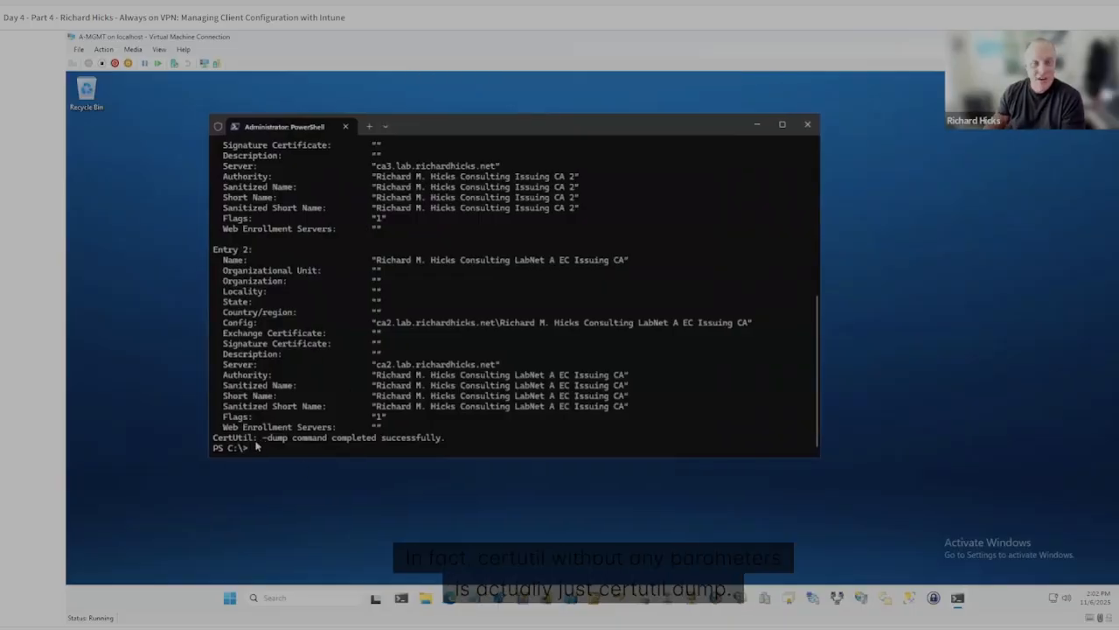
# Examine the certutil output, comparing each CA's Config value with its Authority, Sanitized Name and Short Name entries.
pyautogui.moveTo(262, 437); pyautogui.dragTo(287, 439)
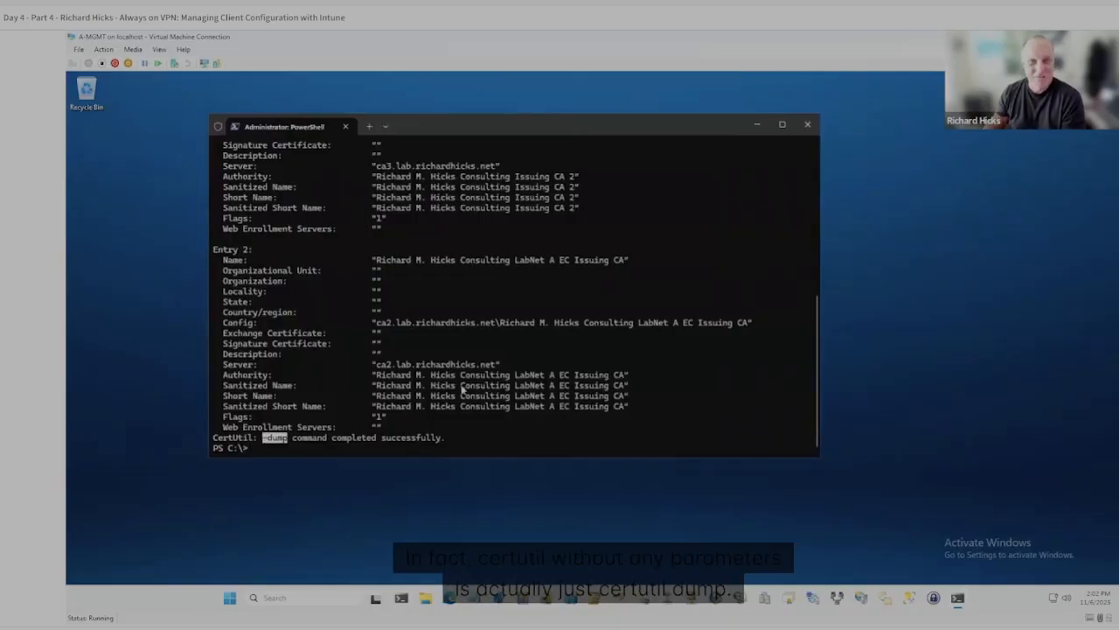
pyautogui.scroll(10, 542, 338)
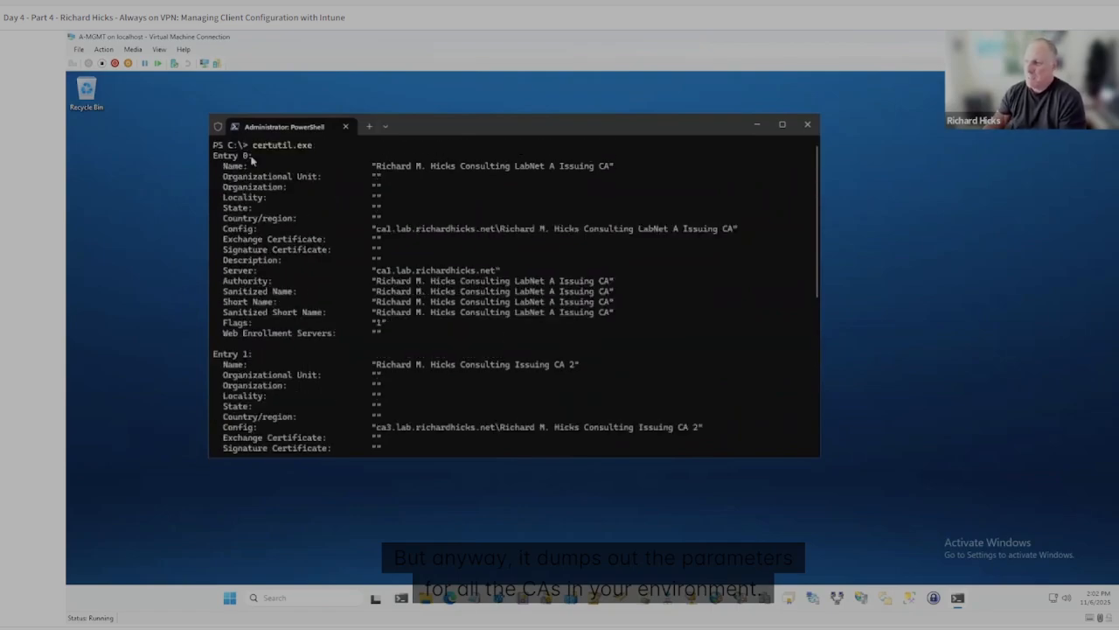
pyautogui.scroll(-2, 469, 178)
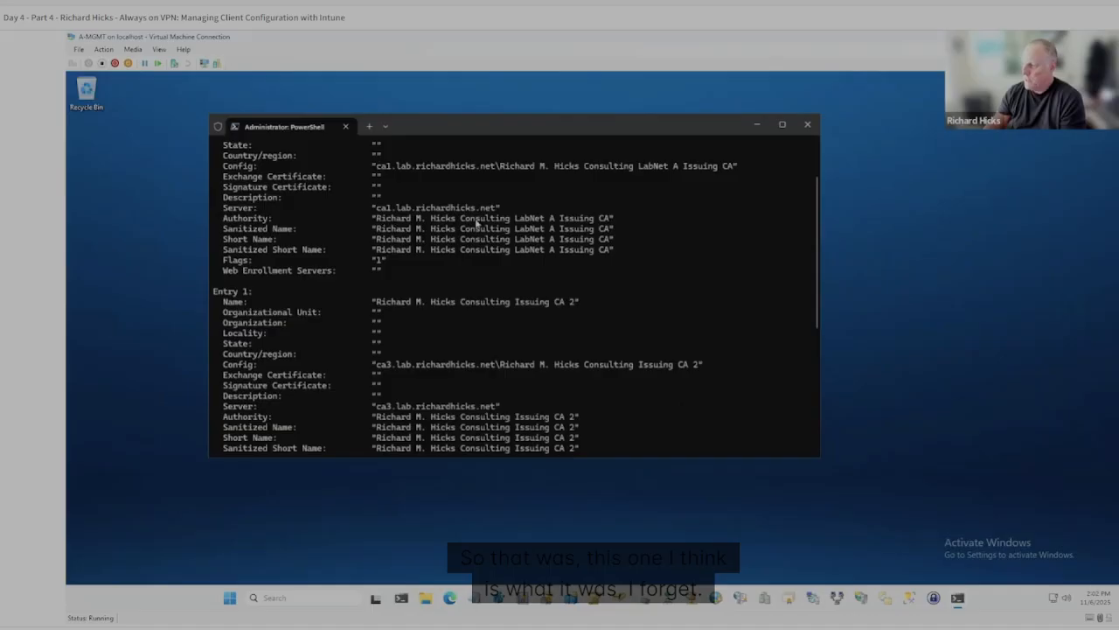
pyautogui.moveTo(376, 218); pyautogui.dragTo(610, 219)
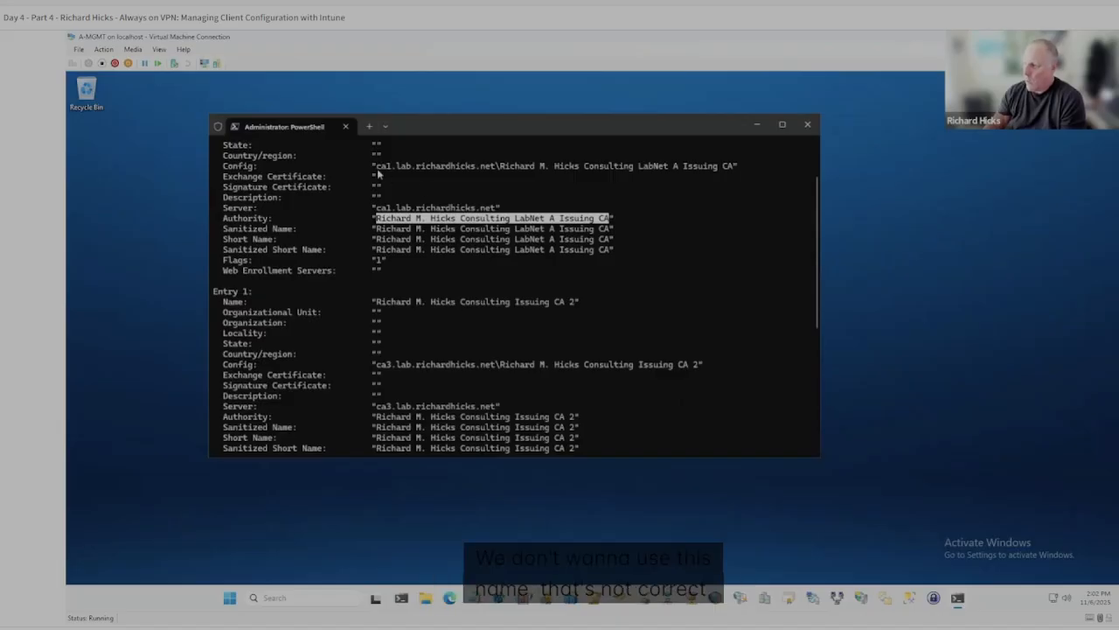
pyautogui.moveTo(376, 165); pyautogui.dragTo(491, 166)
pyautogui.moveTo(713, 167); pyautogui.dragTo(729, 167)
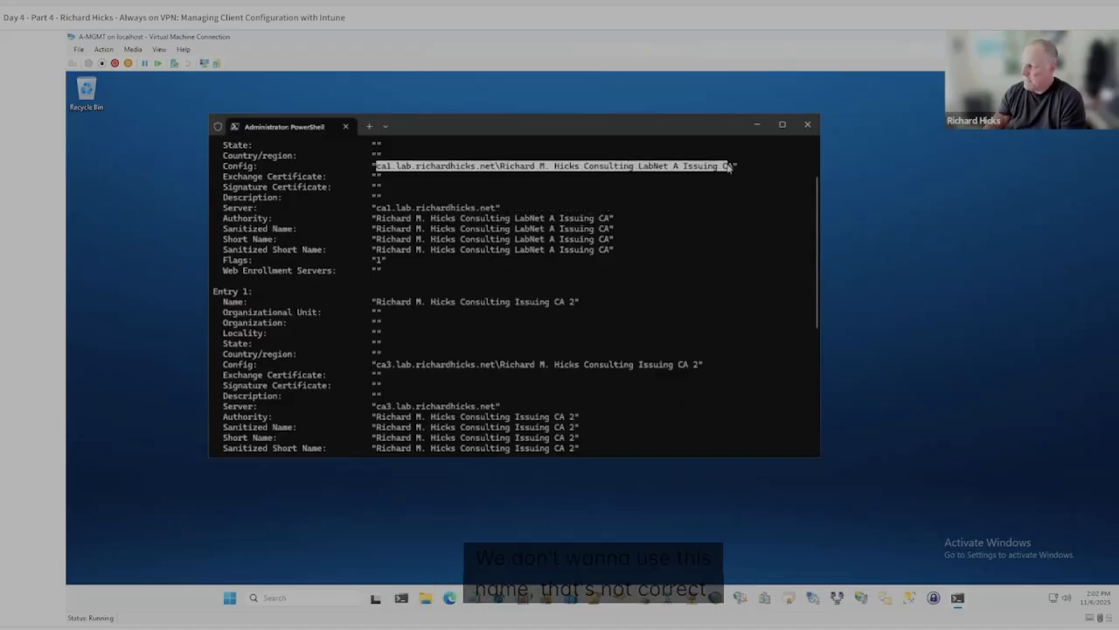
pyautogui.doubleClick(238, 166)
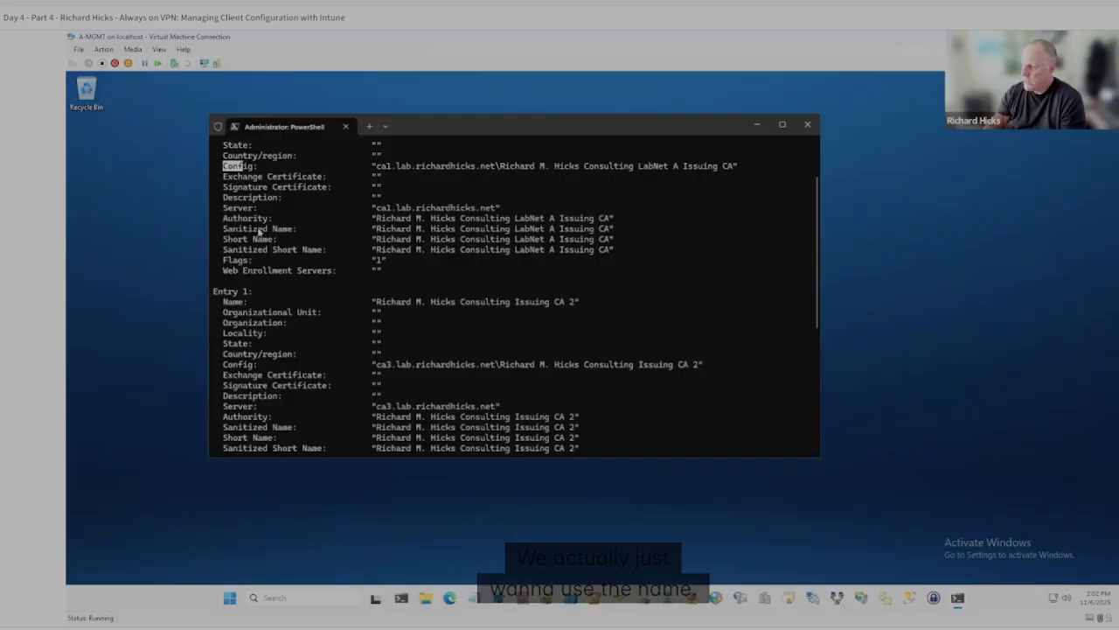
pyautogui.moveTo(224, 228); pyautogui.dragTo(291, 229)
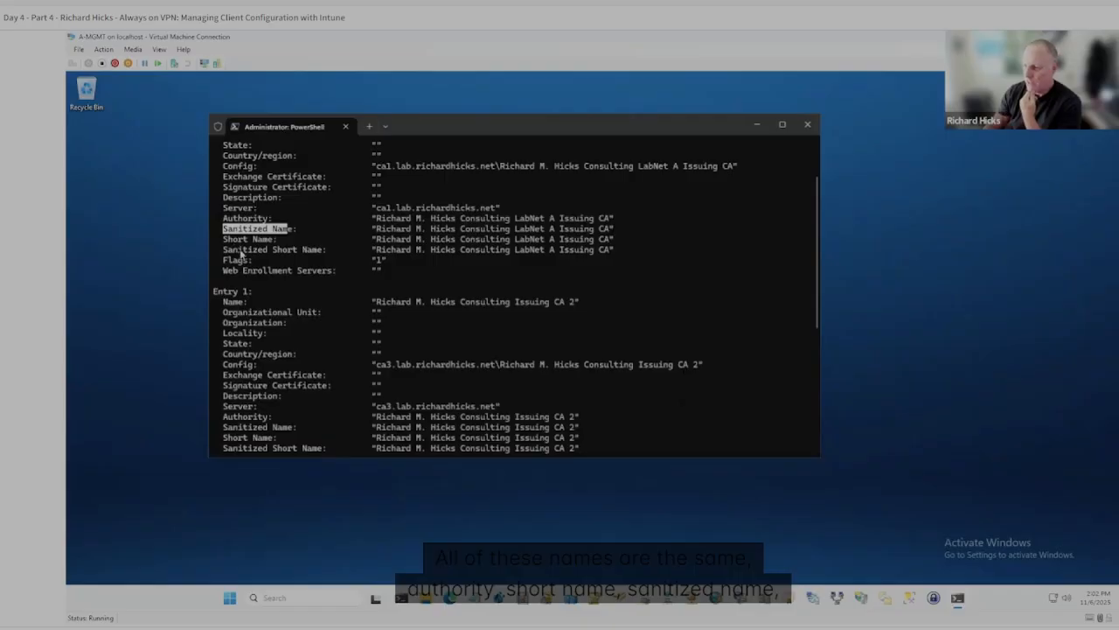
pyautogui.moveTo(377, 219); pyautogui.dragTo(610, 227)
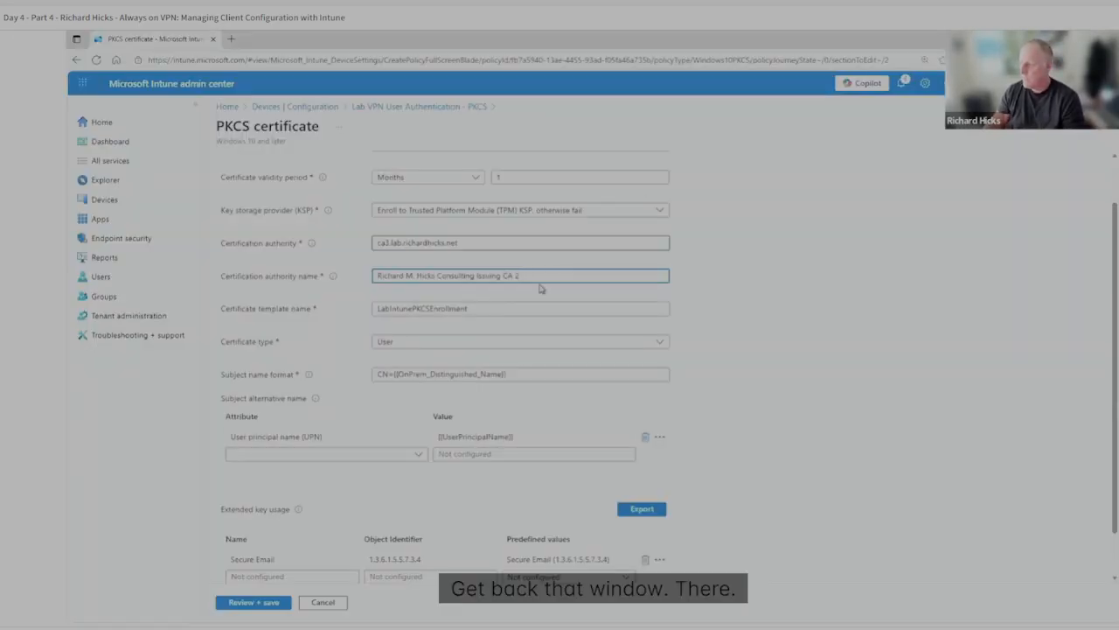
# Return to the PKCS certificate profile in Intune and examine its certificate template name.
pyautogui.scroll(-1, 539, 272)
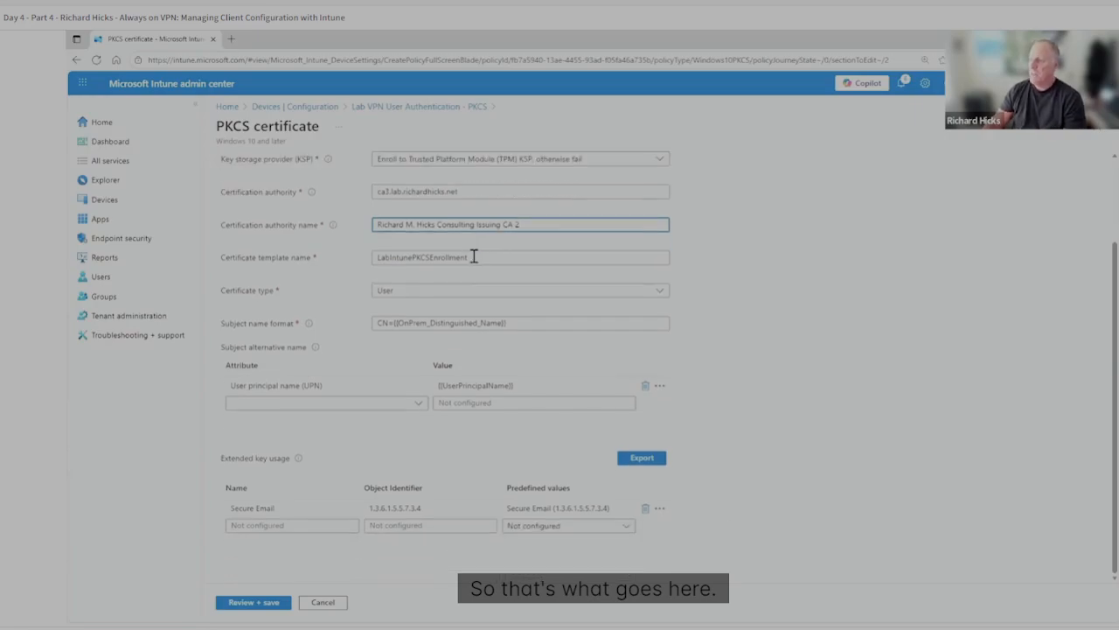
pyautogui.moveTo(472, 257); pyautogui.dragTo(253, 265)
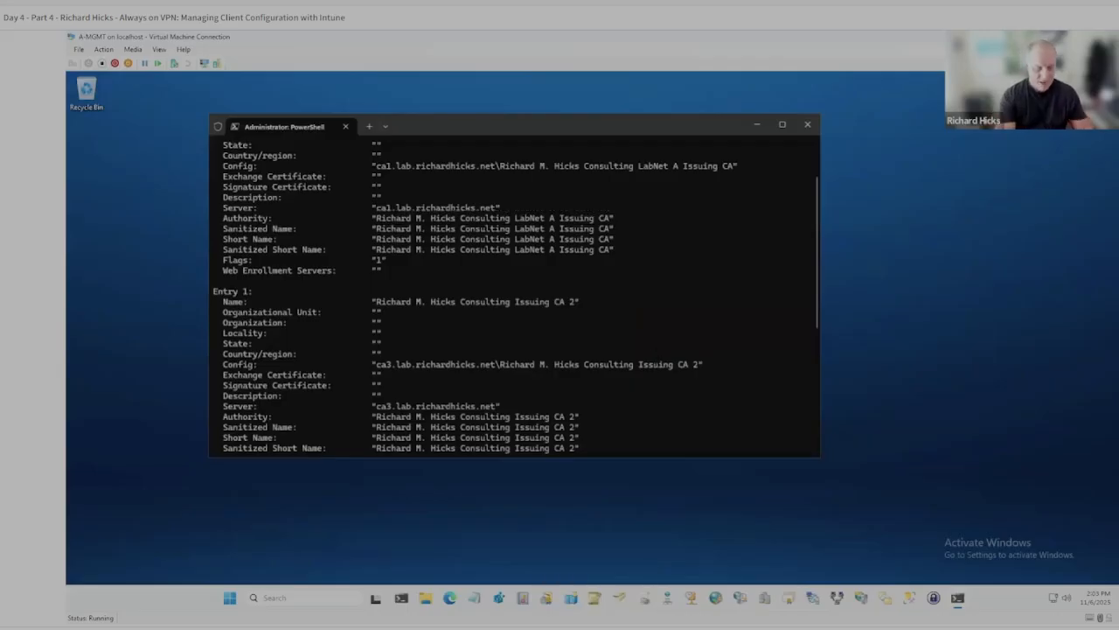
# Back in the virtual machine's PowerShell, clear the console and list the adcstools module's commands with Get-Command -Module adcstools.
pyautogui.write('cls')
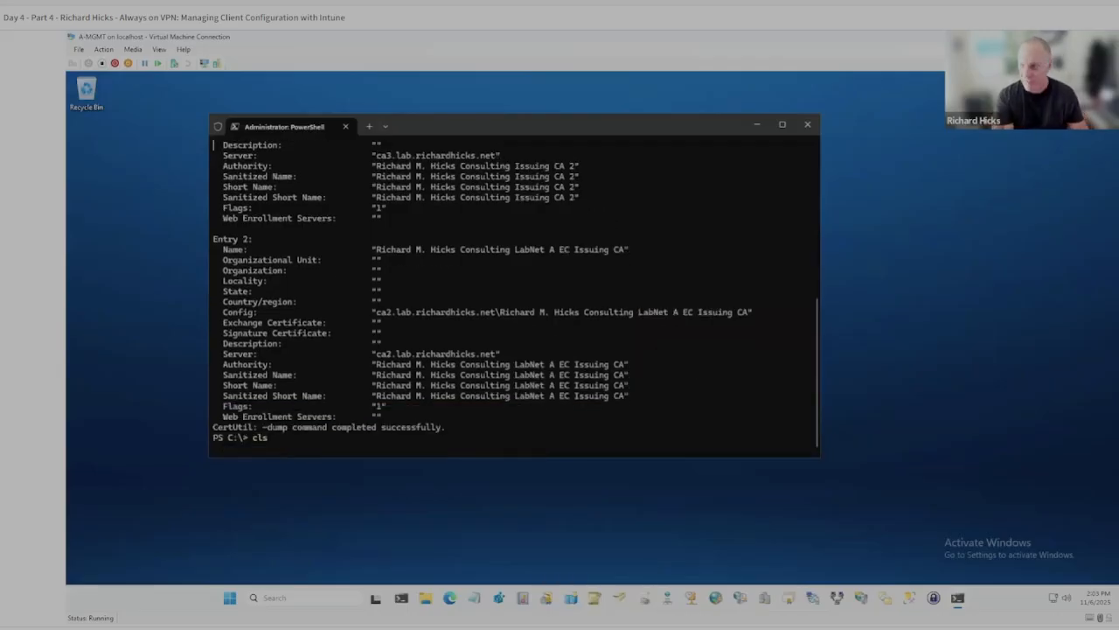
pyautogui.press('Return')
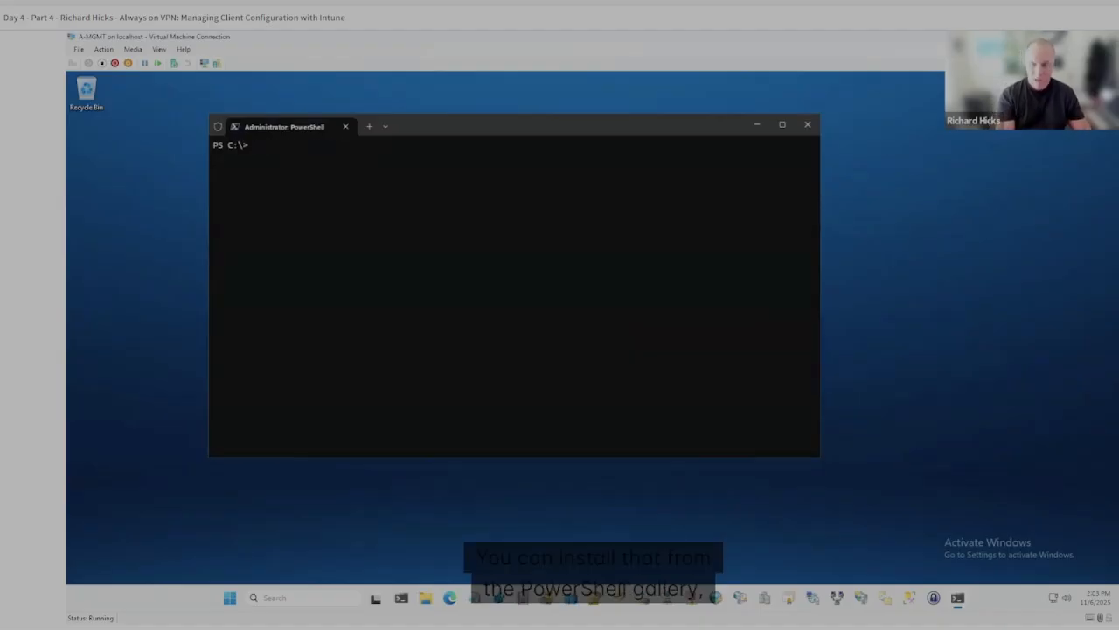
pyautogui.write('get-')
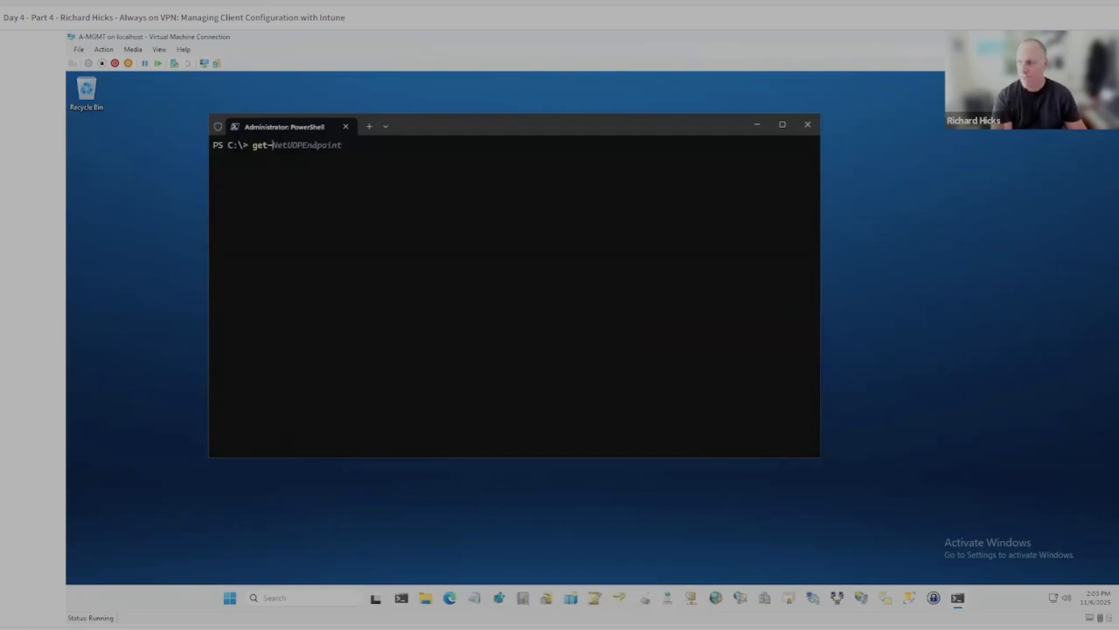
pyautogui.press('BackSpace')
pyautogui.press('BackSpace')
pyautogui.press('BackSpace')
pyautogui.press('BackSpace')
pyautogui.write('get-Command')
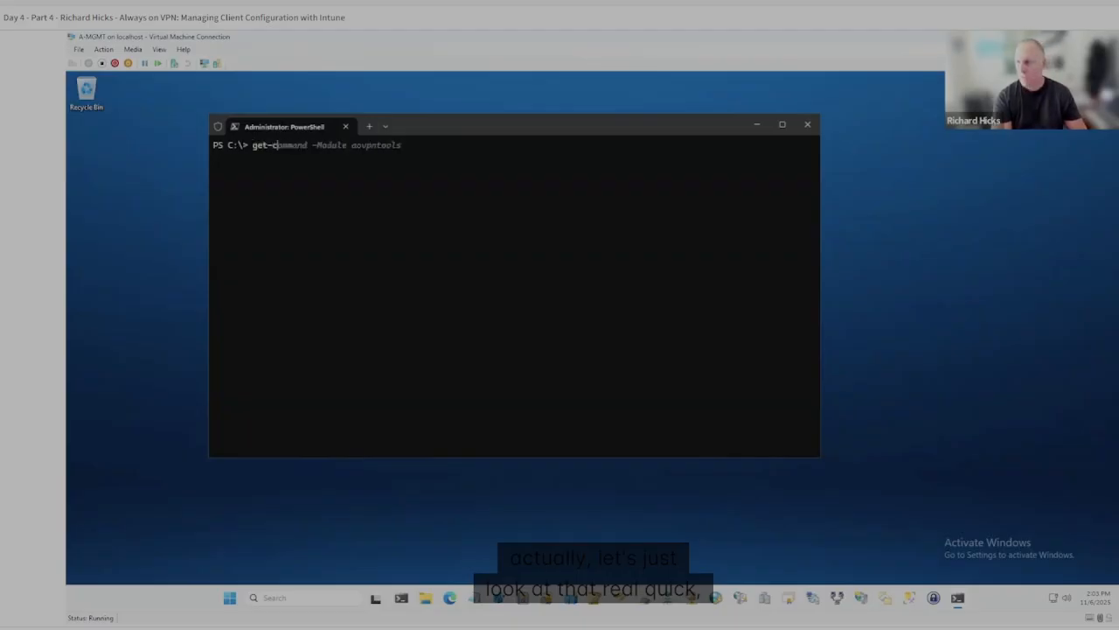
pyautogui.press('Tab')
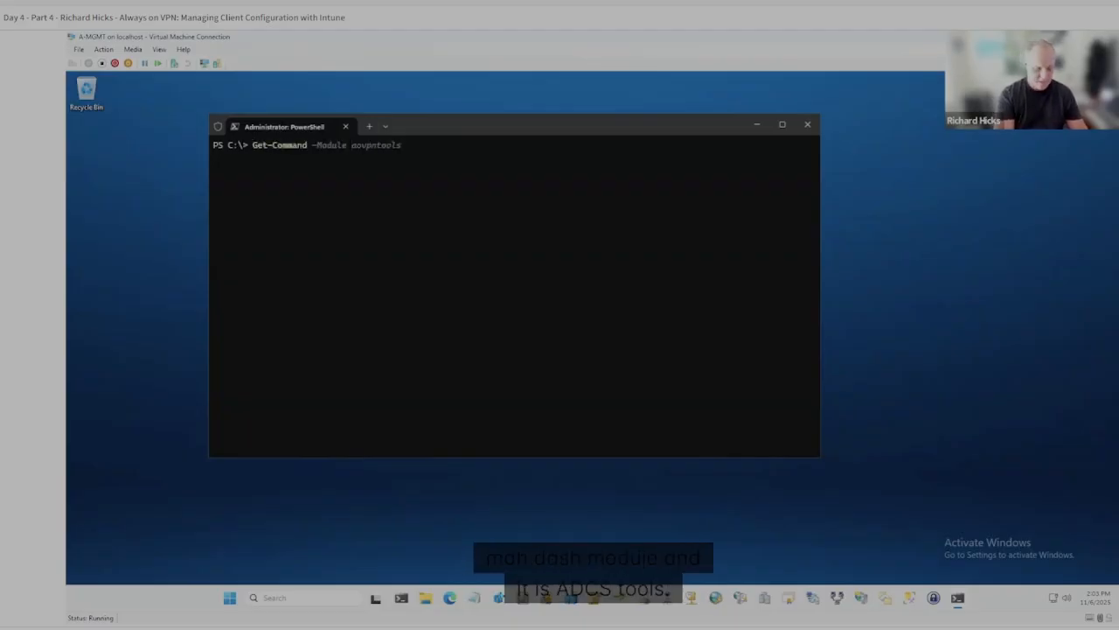
pyautogui.write('adcstools')
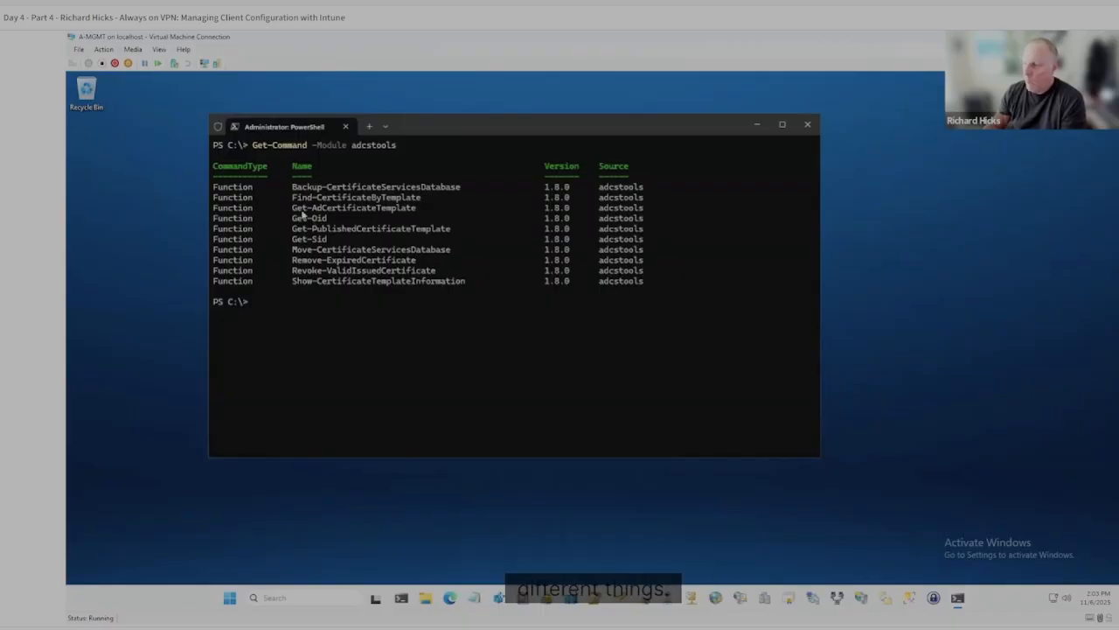
# Find the Get-AdCertificateTemplate function in the list of adcstools commands.
pyautogui.moveTo(292, 207); pyautogui.dragTo(416, 219)
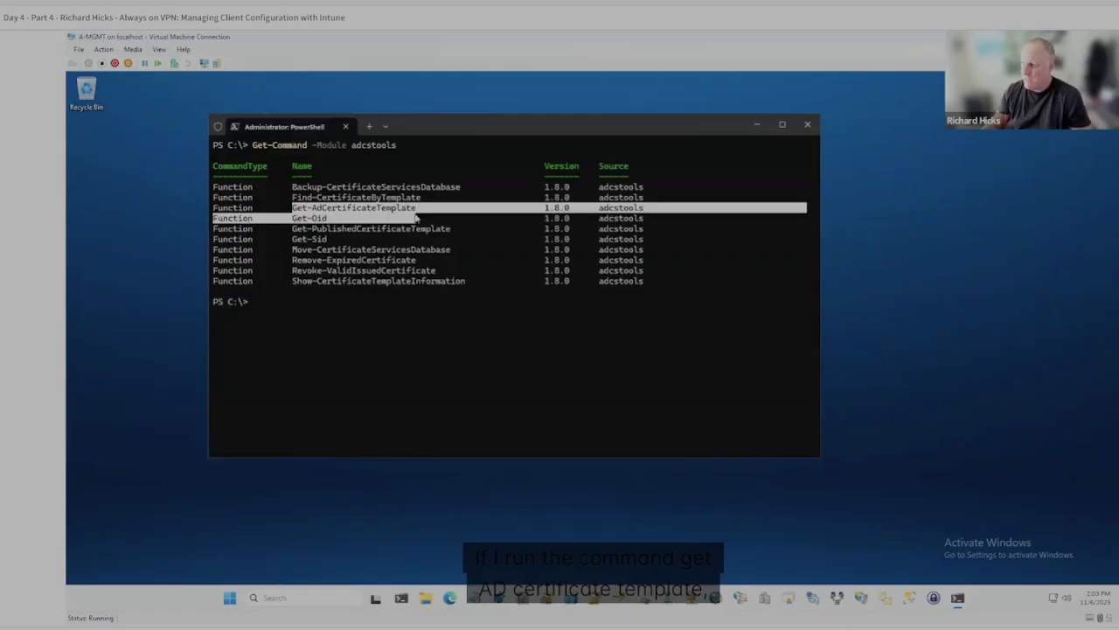
pyautogui.click(313, 232)
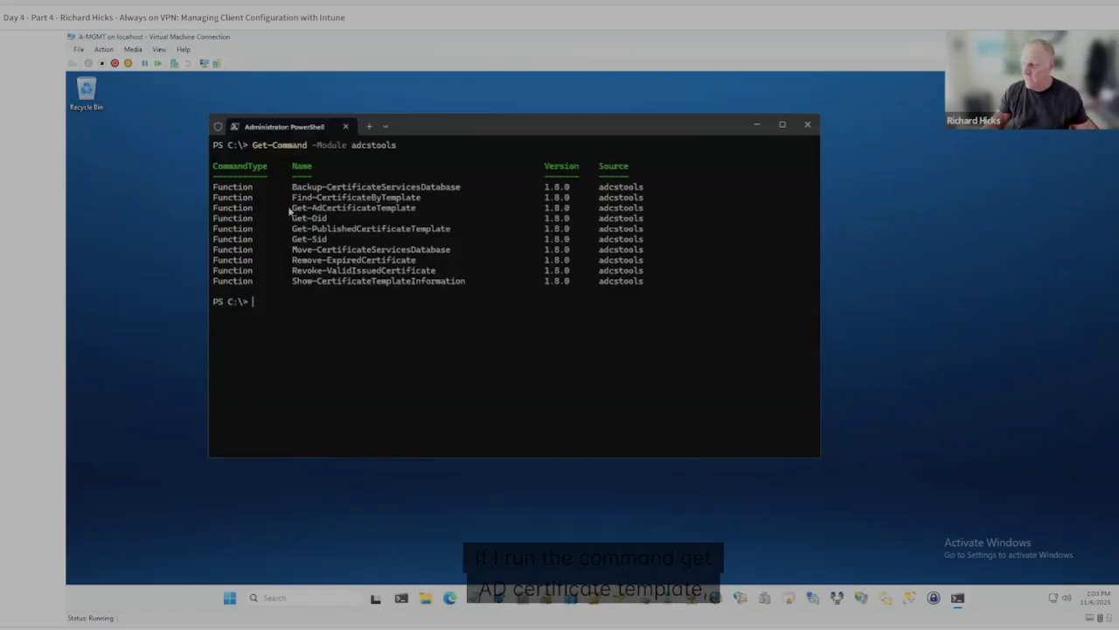
pyautogui.moveTo(292, 208); pyautogui.dragTo(415, 209)
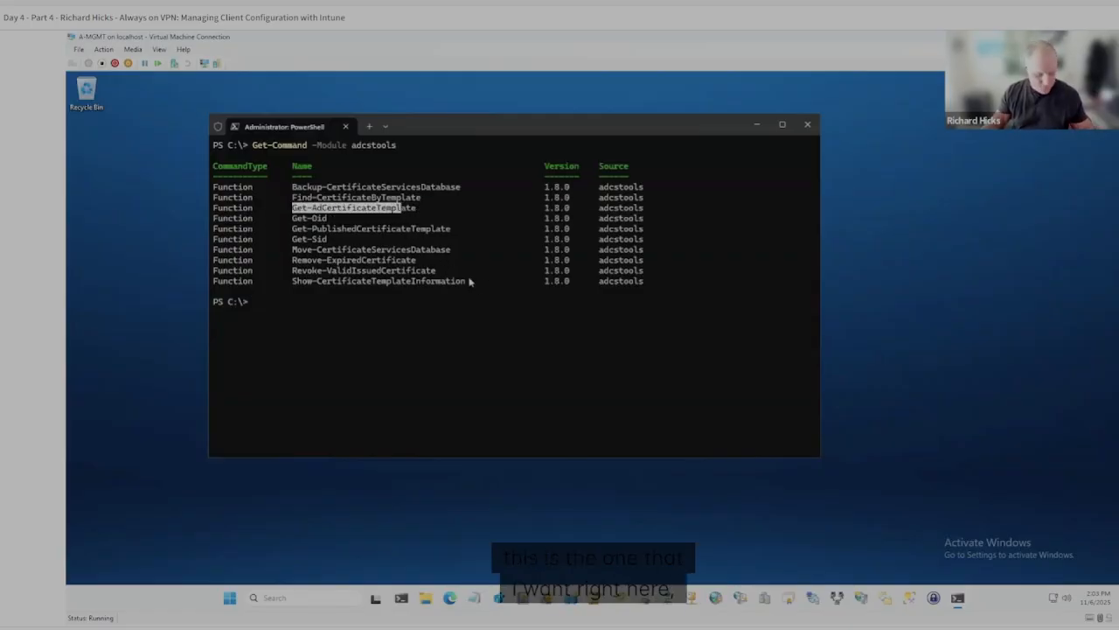
# Run Get-AdCertificateTemplate in PowerShell and examine its full list of certificate templates in the maximized window.
pyautogui.click(515, 316)
pyautogui.rightClick(527, 336)
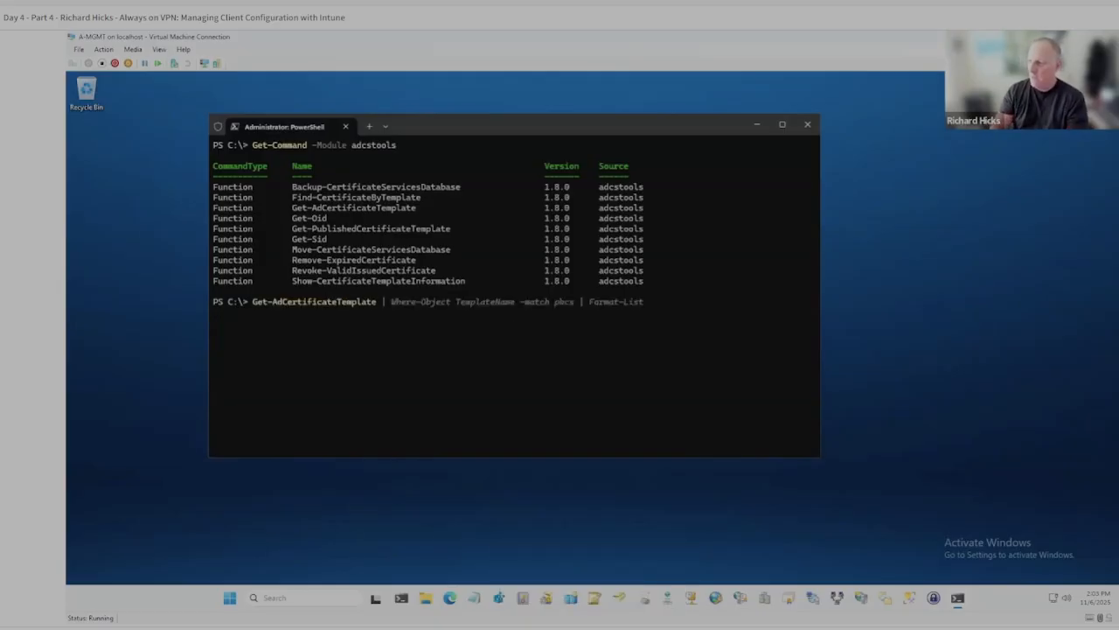
pyautogui.press('Return')
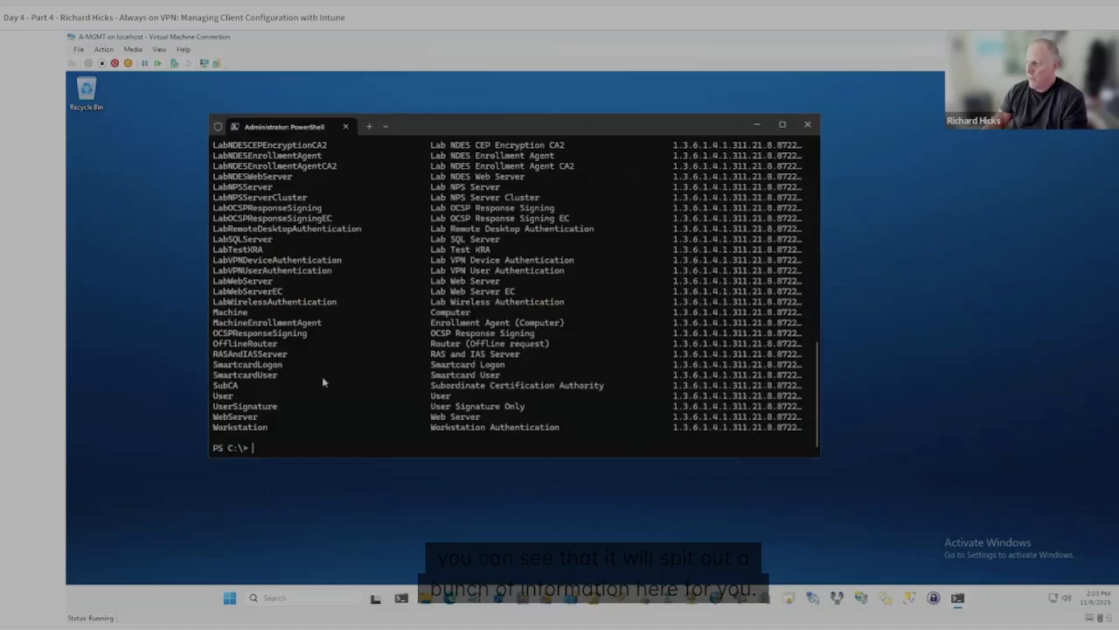
pyautogui.scroll(13, 322, 378)
pyautogui.scroll(-6, 300, 329)
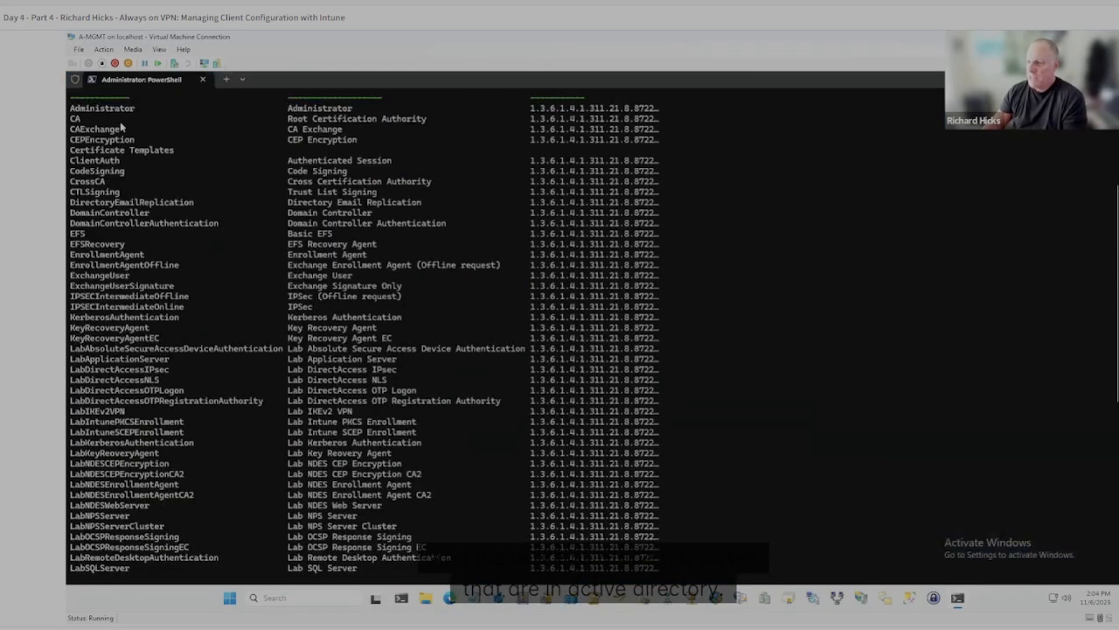
pyautogui.scroll(1, 131, 166)
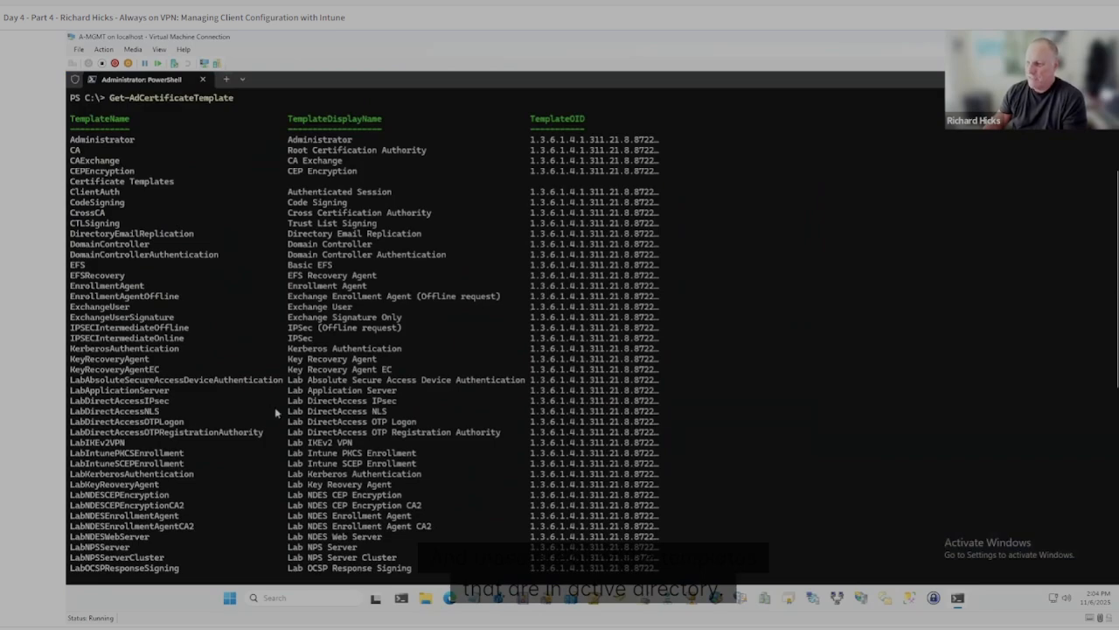
pyautogui.scroll(-9, 276, 412)
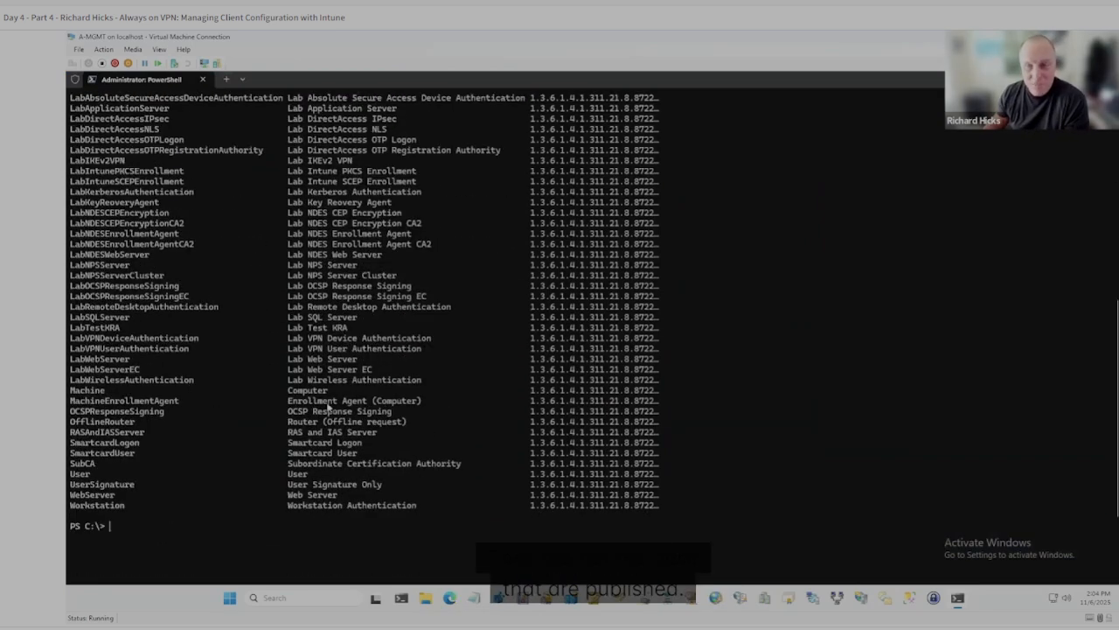
pyautogui.scroll(9, 324, 406)
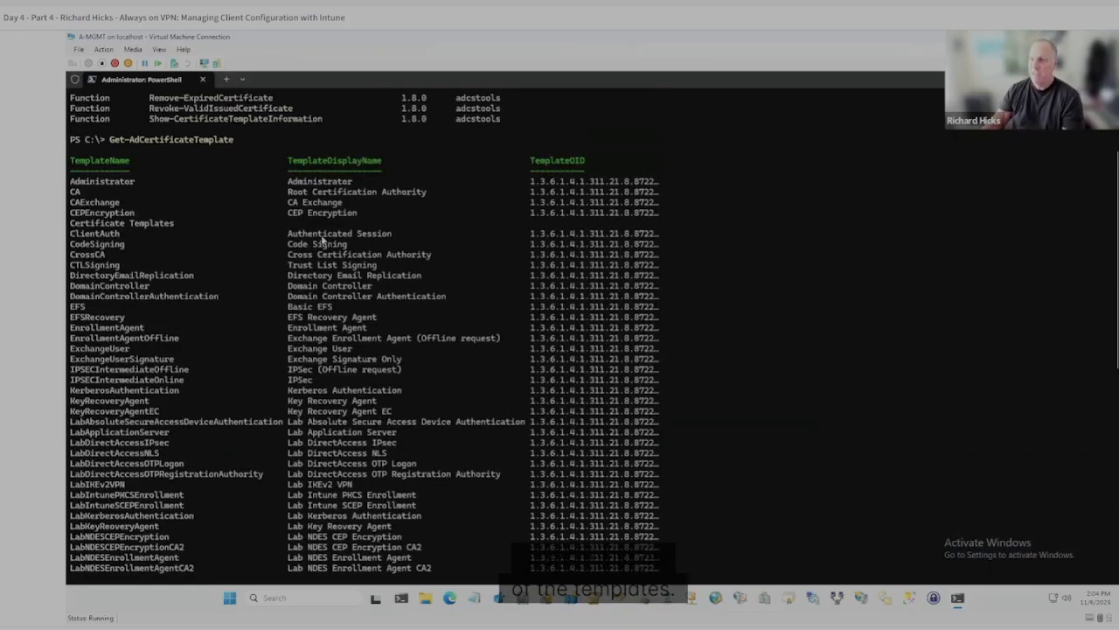
# Copy Get-PublishedCertificateTemplate from the adcstools command list and run it to list the templates published on each CA.
pyautogui.scroll(5, 323, 239)
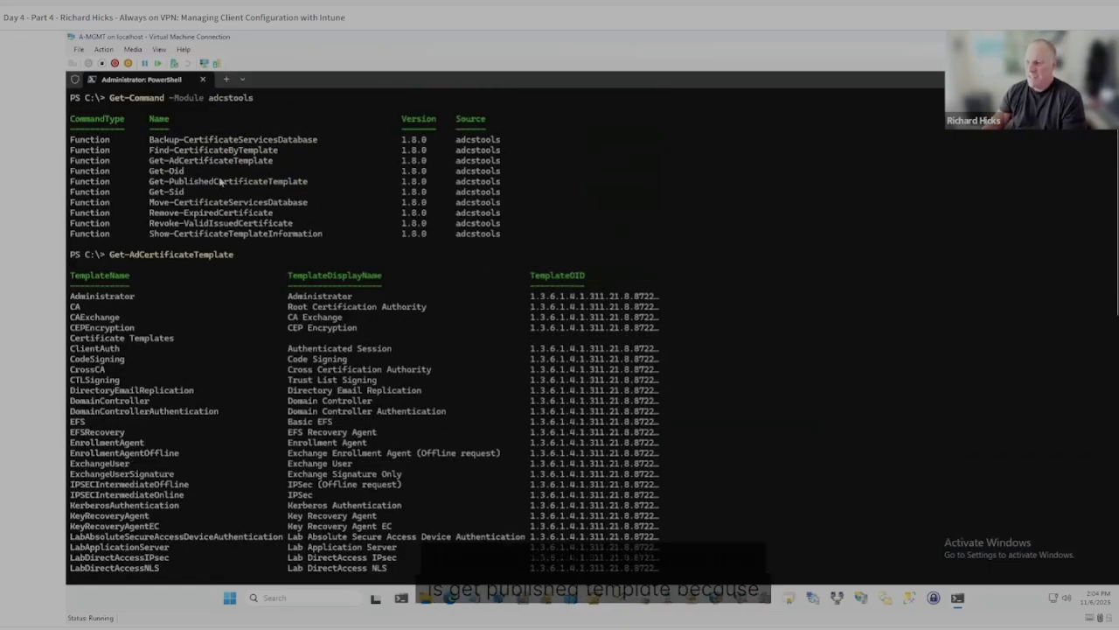
pyautogui.moveTo(145, 181); pyautogui.dragTo(322, 182)
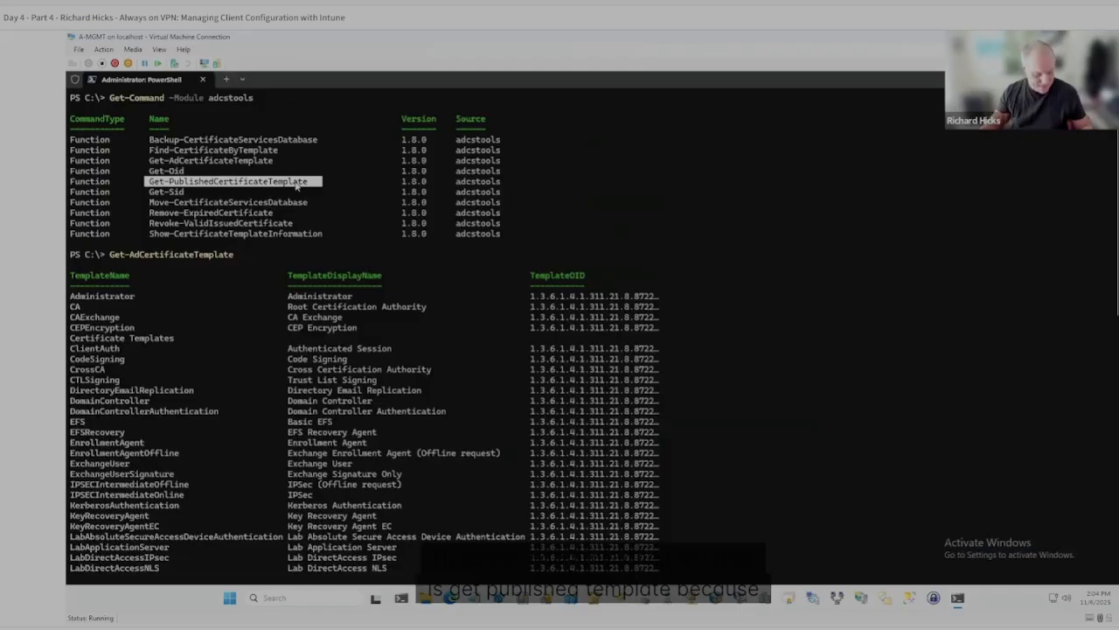
pyautogui.hotkey('ctrl', 'c')
pyautogui.hotkey('ctrl', 'v')
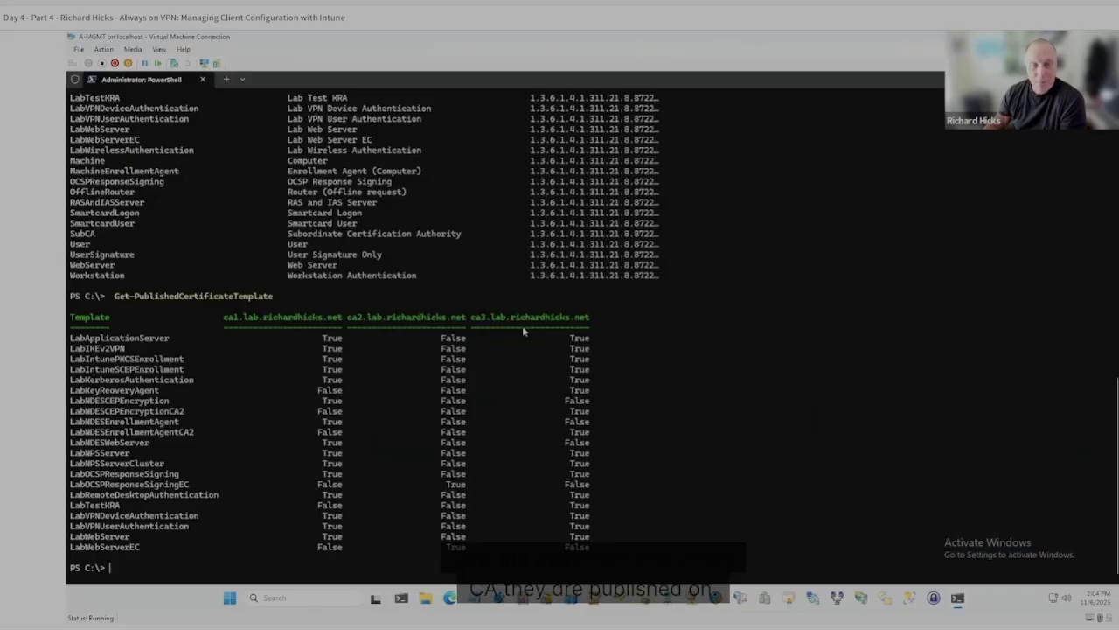
# Locate LabIntunePKCSEnrollment in the published template list and in the earlier Get-AdCertificateTemplate output.
pyautogui.moveTo(86, 359); pyautogui.dragTo(162, 359)
pyautogui.click(76, 360)
pyautogui.moveTo(71, 355); pyautogui.dragTo(186, 359)
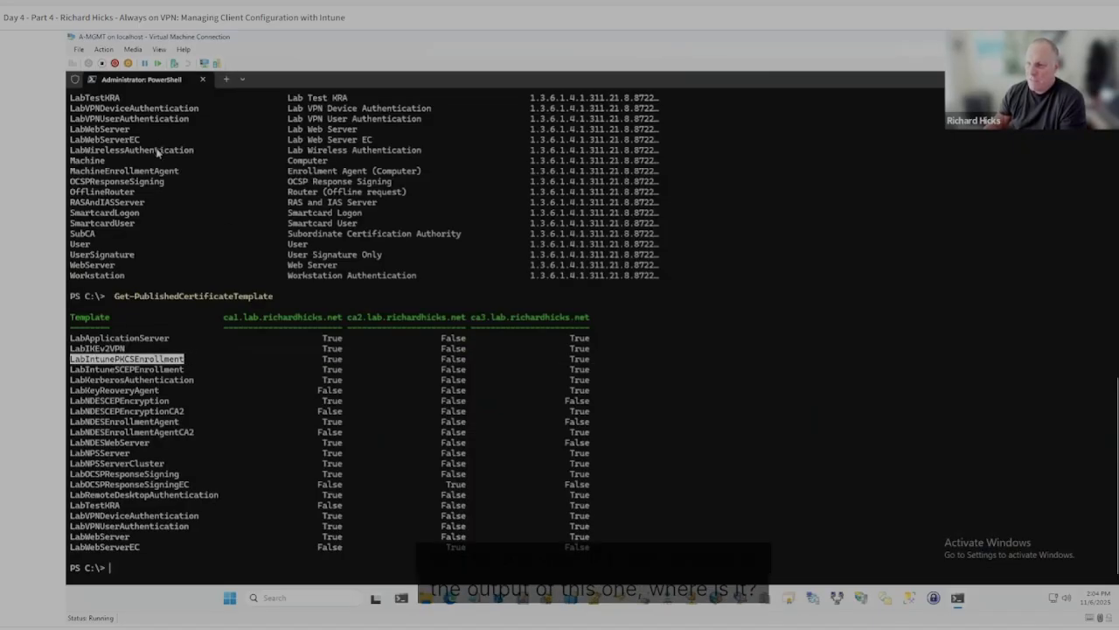
pyautogui.scroll(5, 157, 153)
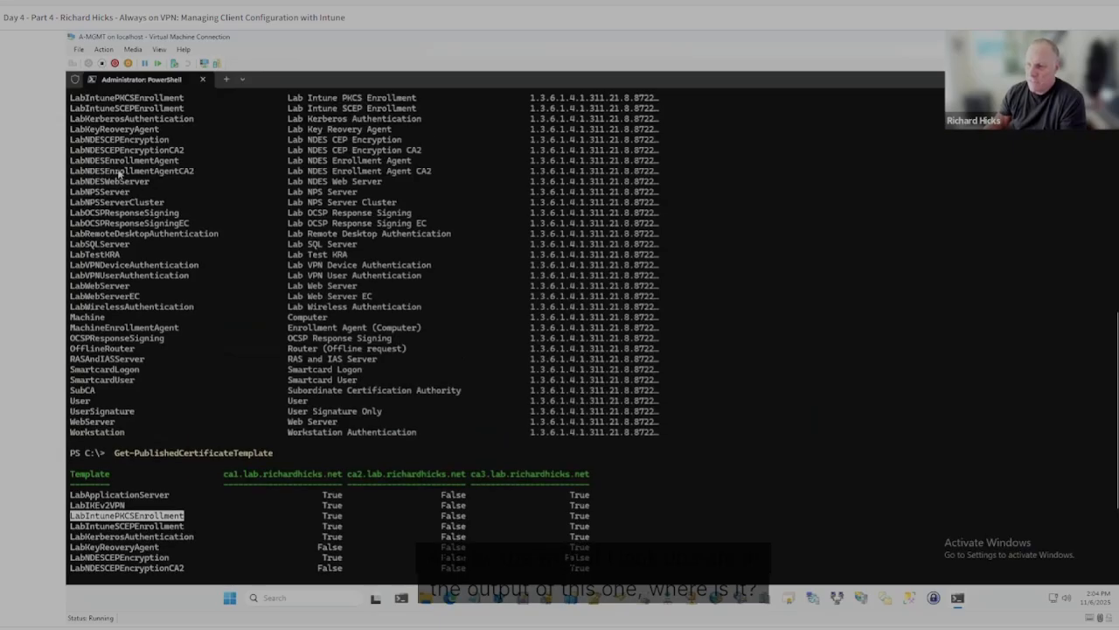
pyautogui.scroll(1, 119, 174)
pyautogui.moveTo(75, 129); pyautogui.dragTo(187, 131)
pyautogui.scroll(3, 173, 231)
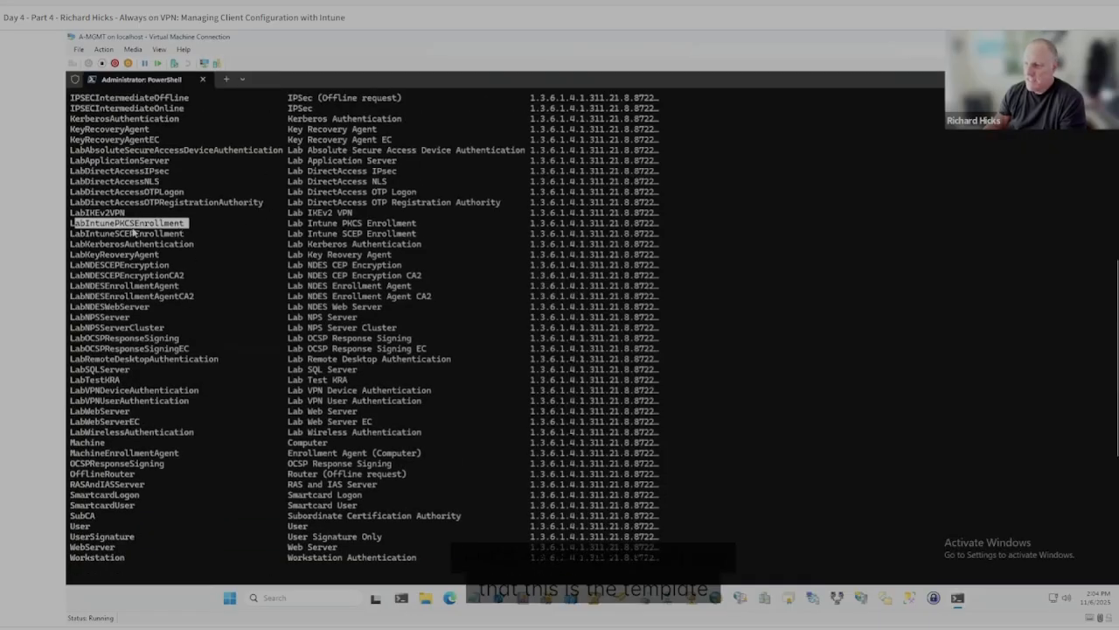
# Compare the TemplateName and TemplateDisplayName entries of the Intune PKCS enrollment template.
pyautogui.scroll(8, 135, 223)
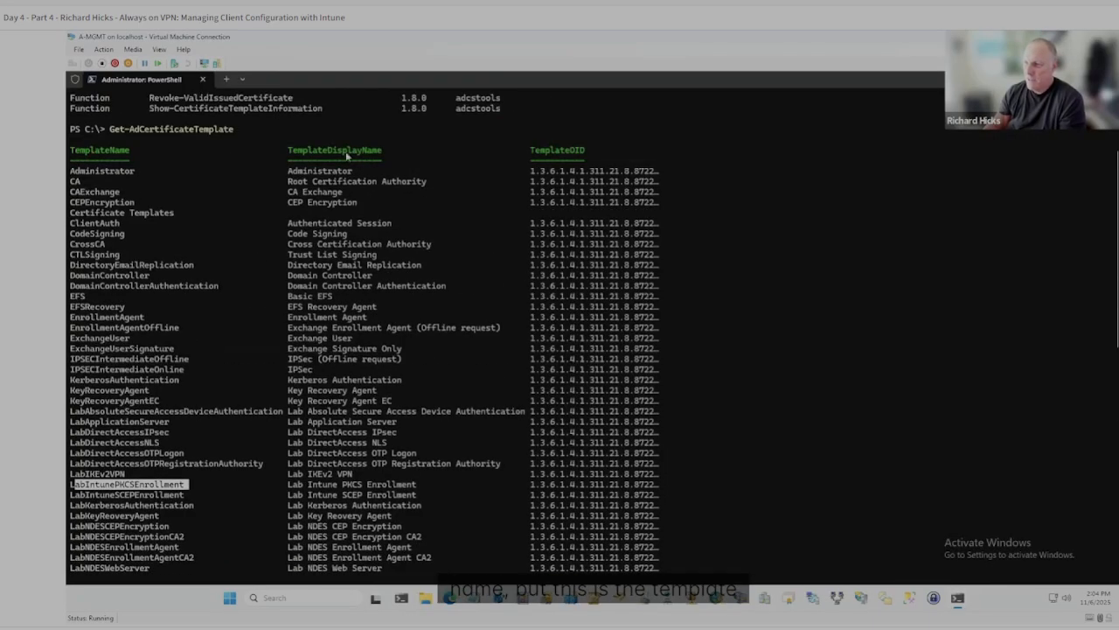
pyautogui.scroll(-7, 325, 256)
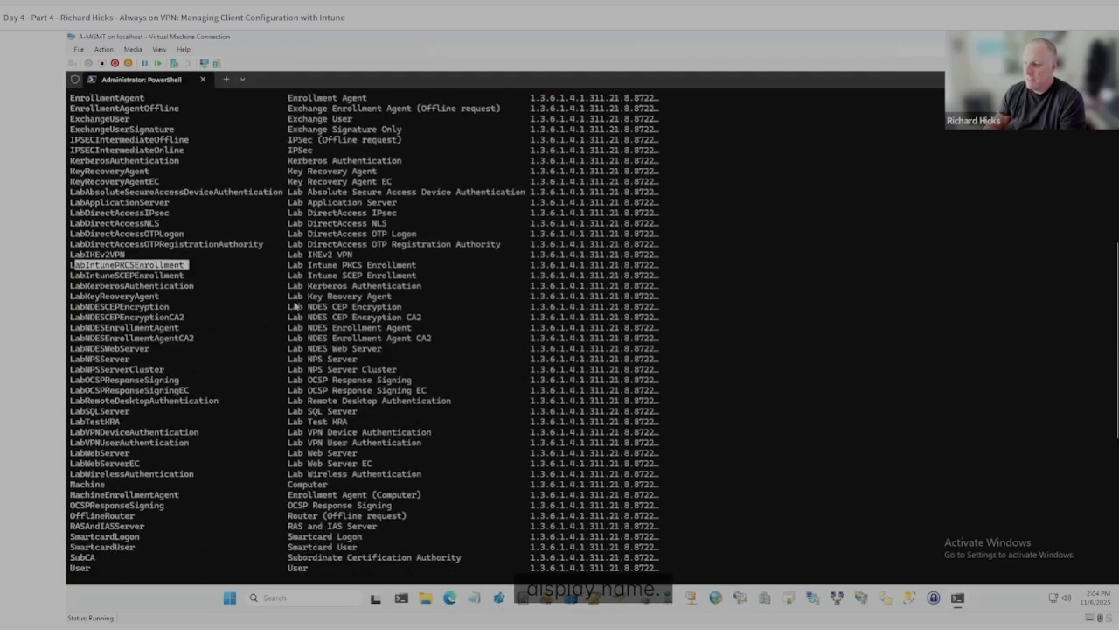
pyautogui.moveTo(288, 265); pyautogui.dragTo(418, 268)
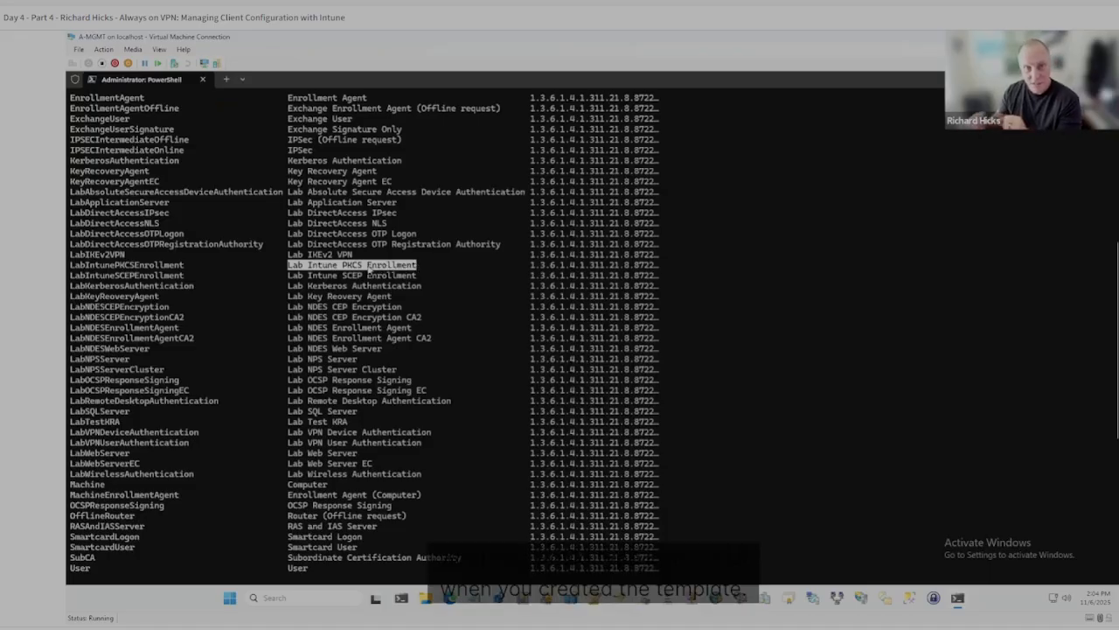
pyautogui.doubleClick(93, 266)
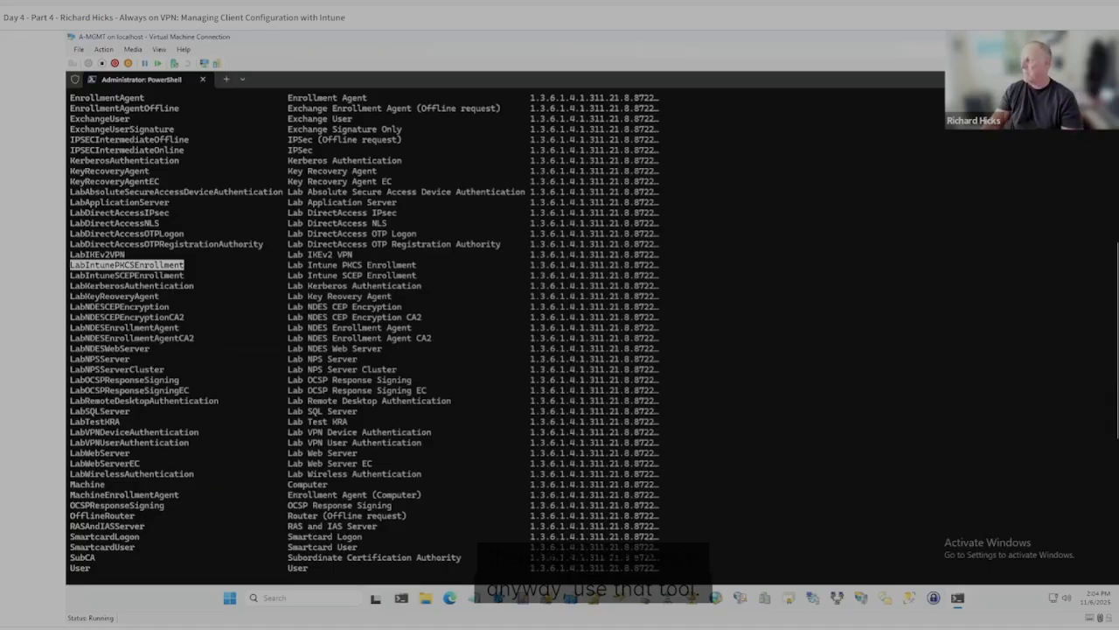
# Copy the template name LabIntunePKCSEnrollment from the Get-PublishedCertificateTemplate output.
pyautogui.scroll(-10, 236, 361)
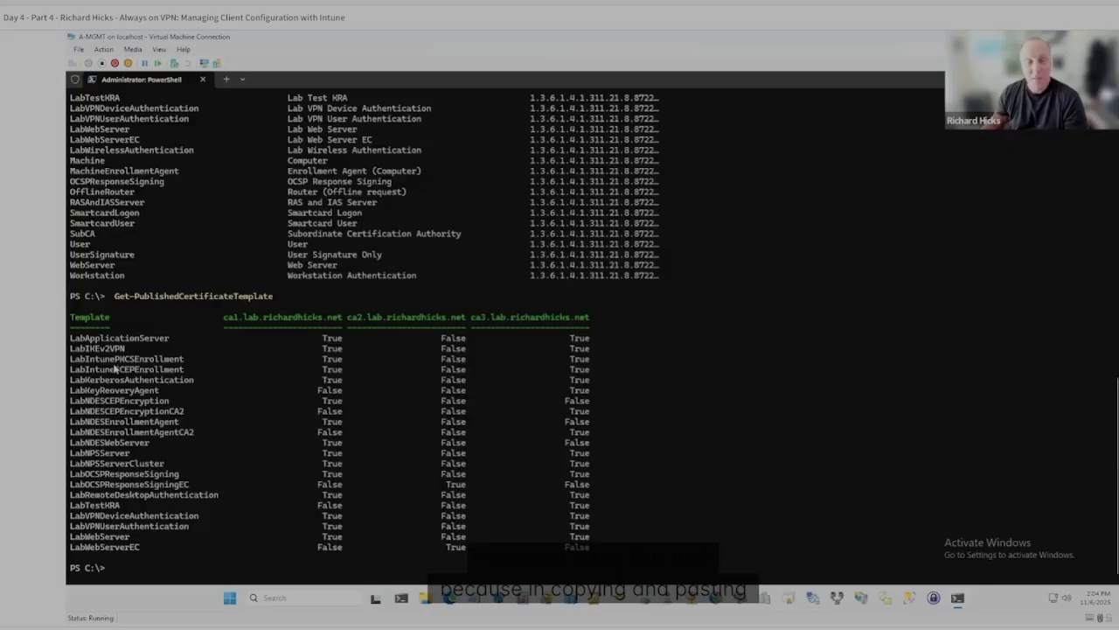
pyautogui.doubleClick(124, 359)
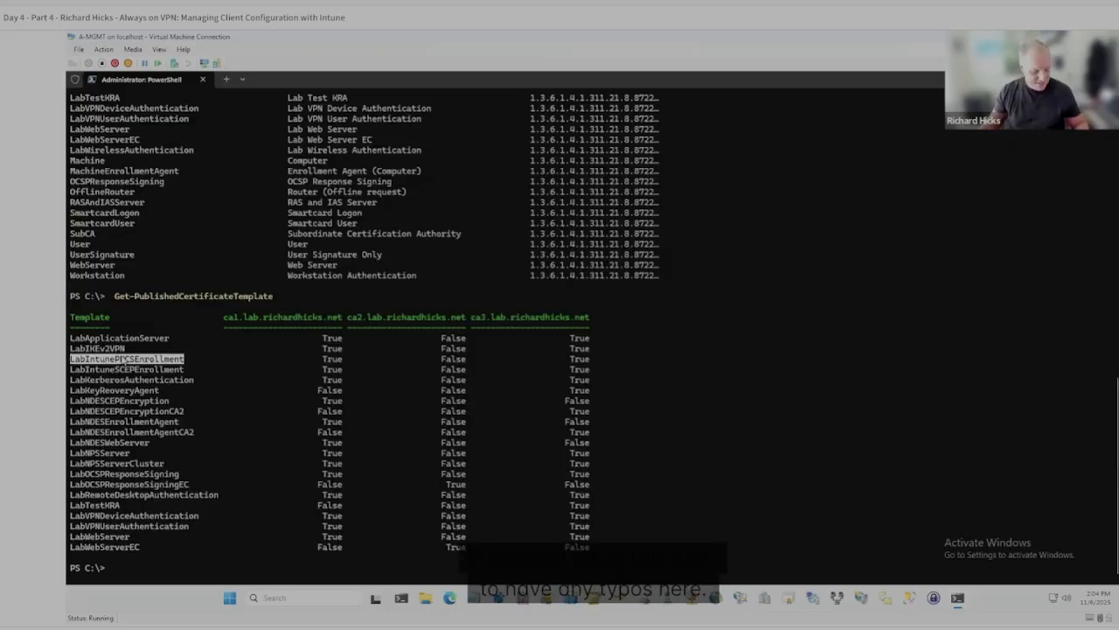
pyautogui.hotkey('ctrl', 'c')
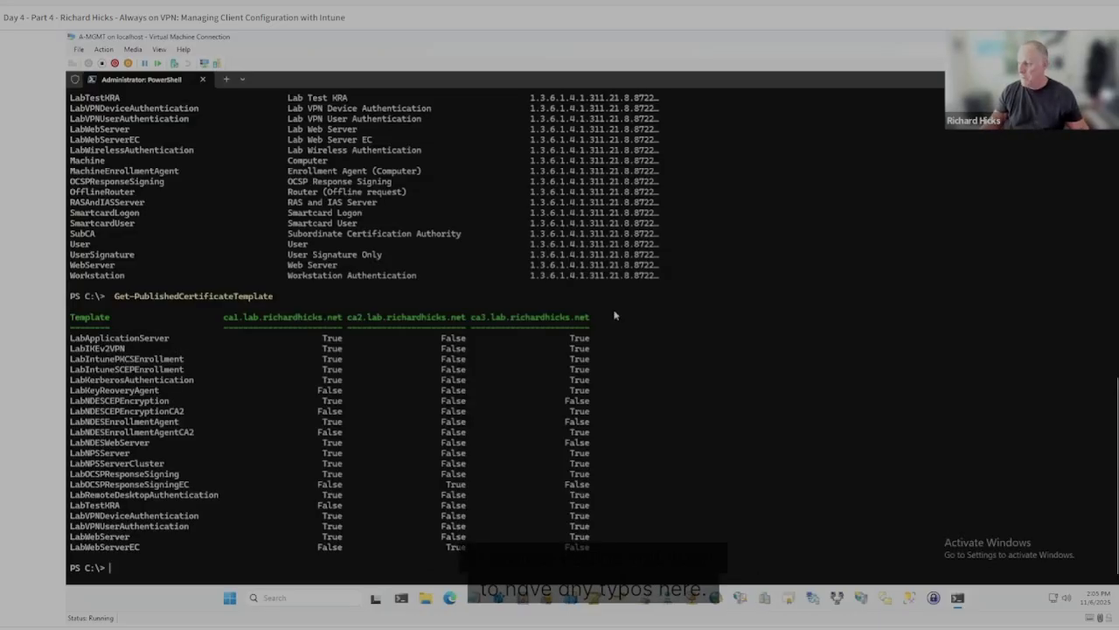
# Switch back to the PKCS certificate profile in Intune and examine its certificate template name and subject name format.
pyautogui.hotkey('alt', 'Tab')
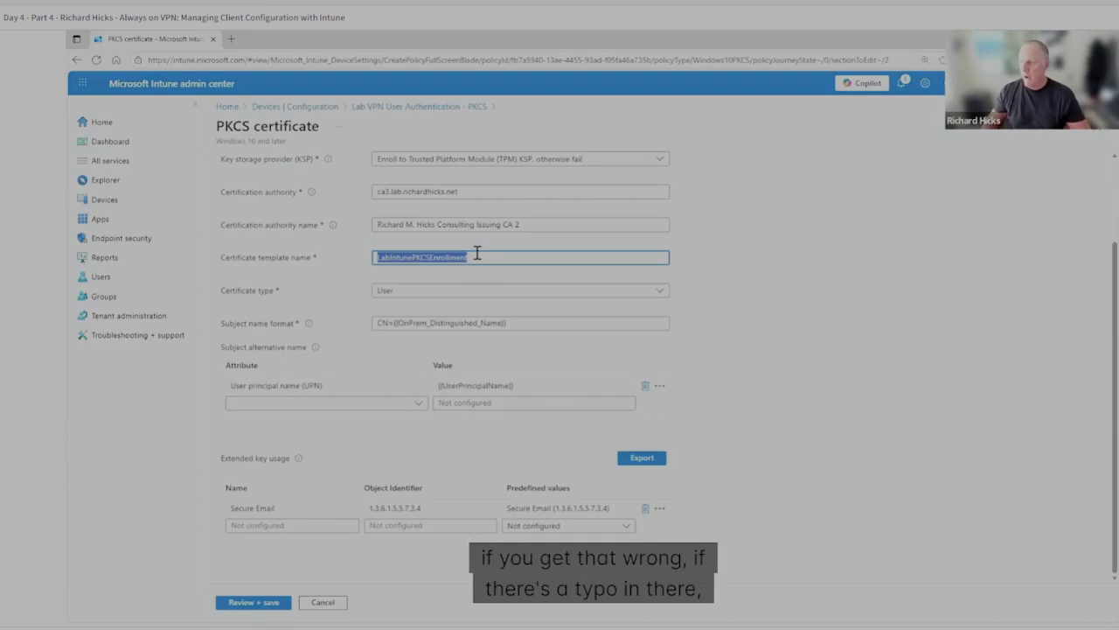
pyautogui.click(477, 253)
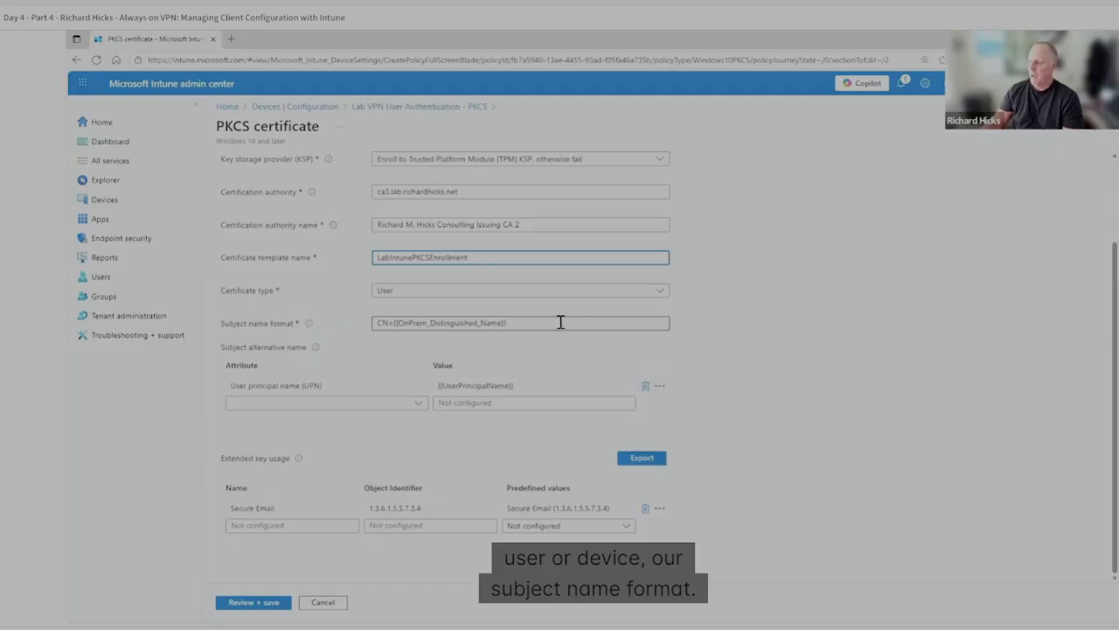
pyautogui.tripleClick(525, 323)
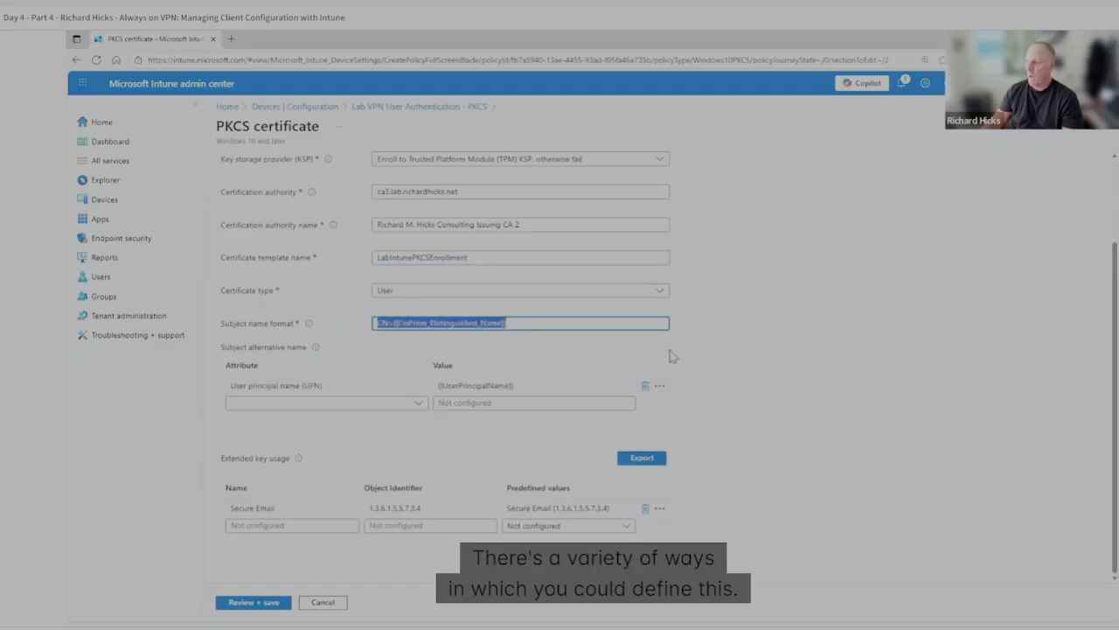
pyautogui.click(524, 322)
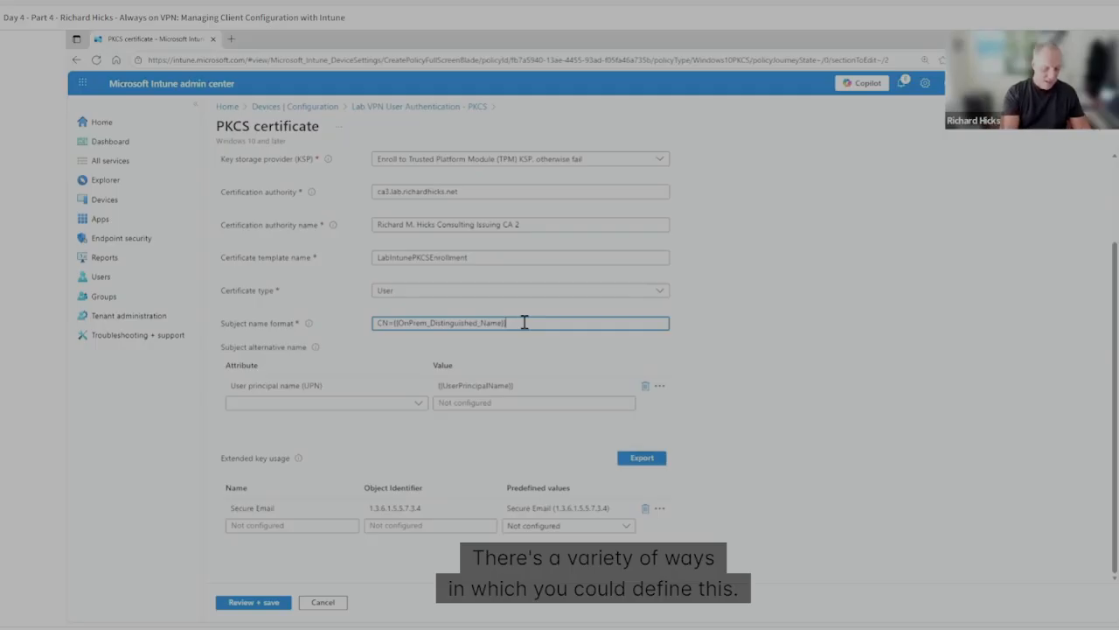
# Open Bing in a new browser tab and search for "pkcs intune certificate".
pyautogui.hotkey('ctrl', 't')
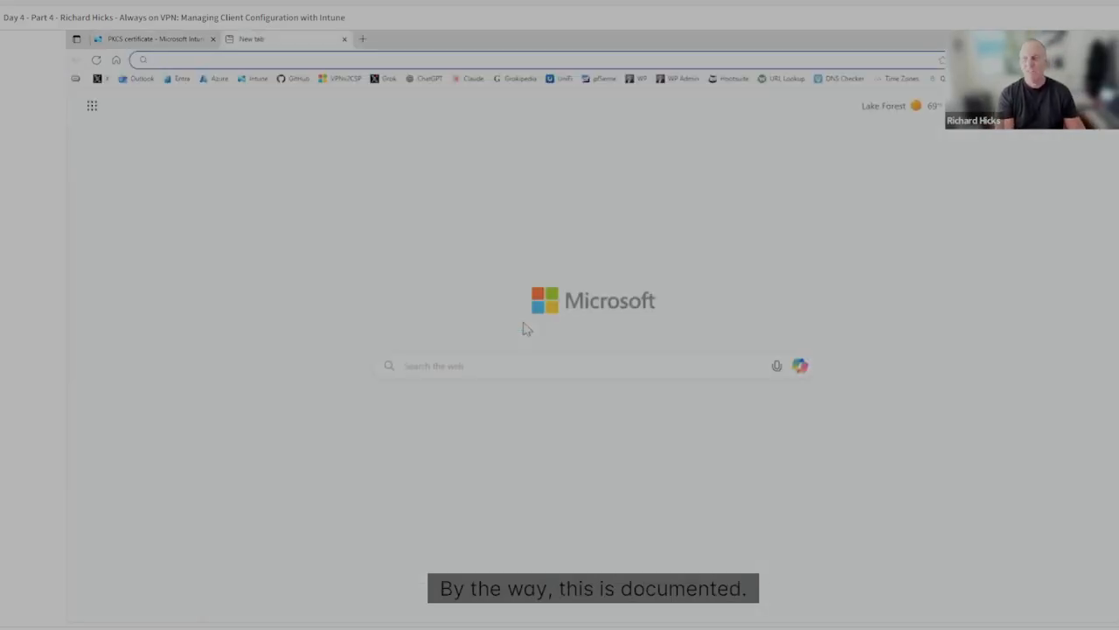
pyautogui.write('bing.com')
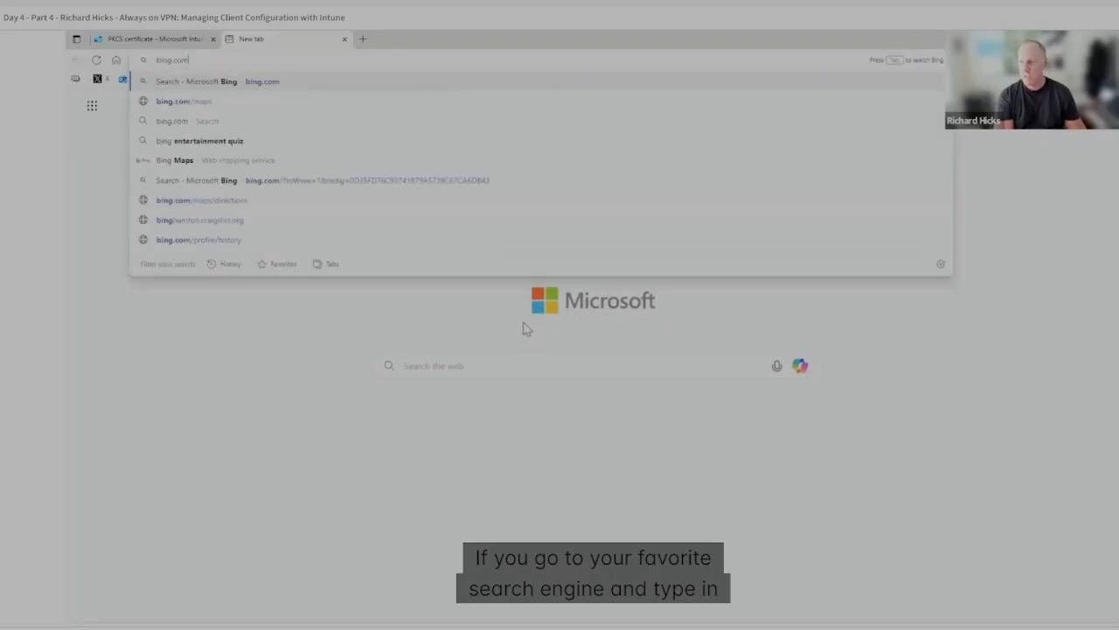
pyautogui.press('Return')
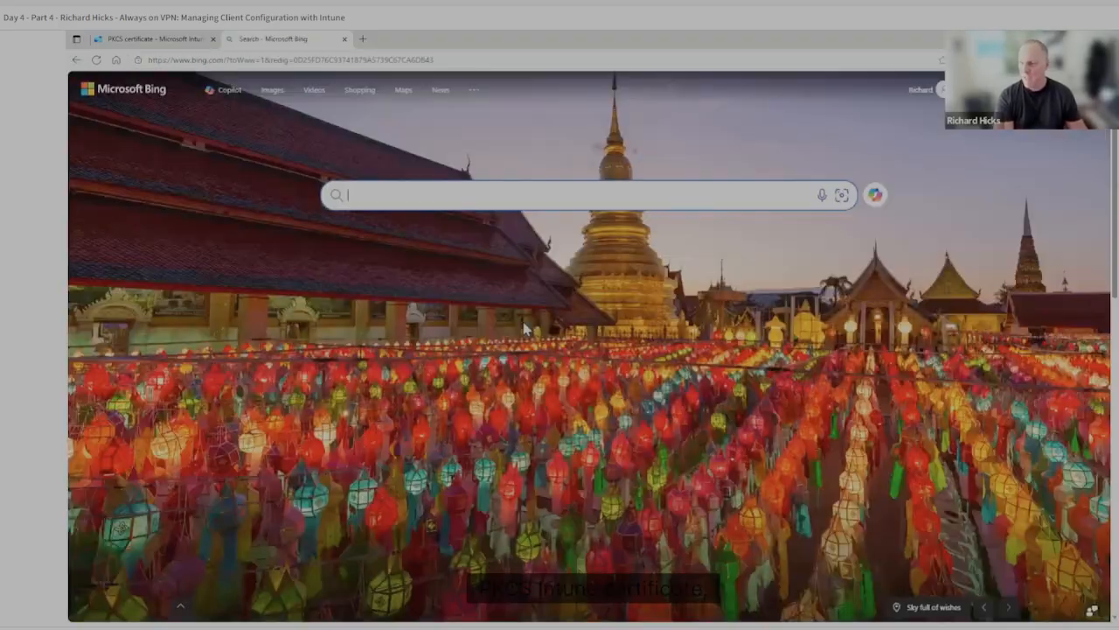
pyautogui.write('pkcs intune cert')
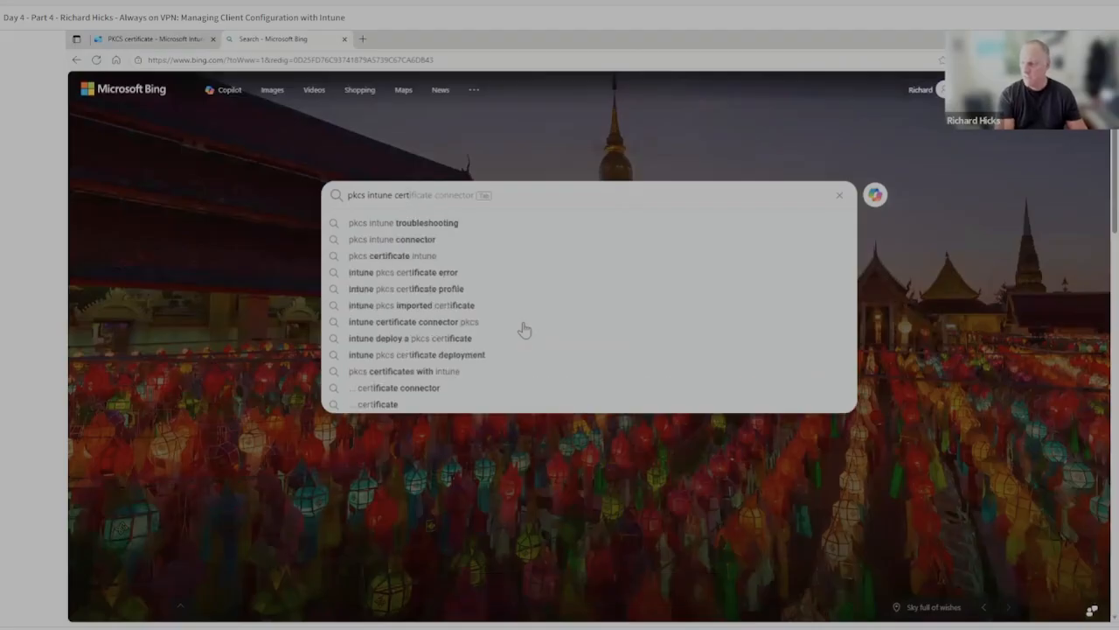
pyautogui.write('ificate')
pyautogui.press('Return')
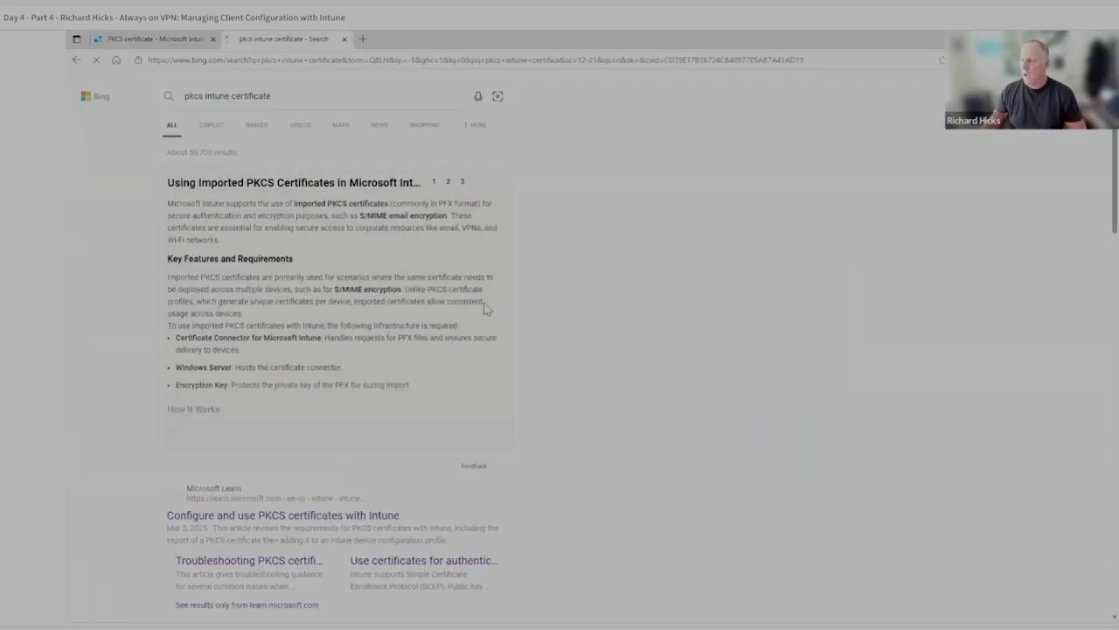
# Open the Microsoft Learn article "Configure and use PKCS certificates with Intune" and review its requirements and certificate template configuration.
pyautogui.scroll(-4, 498, 320)
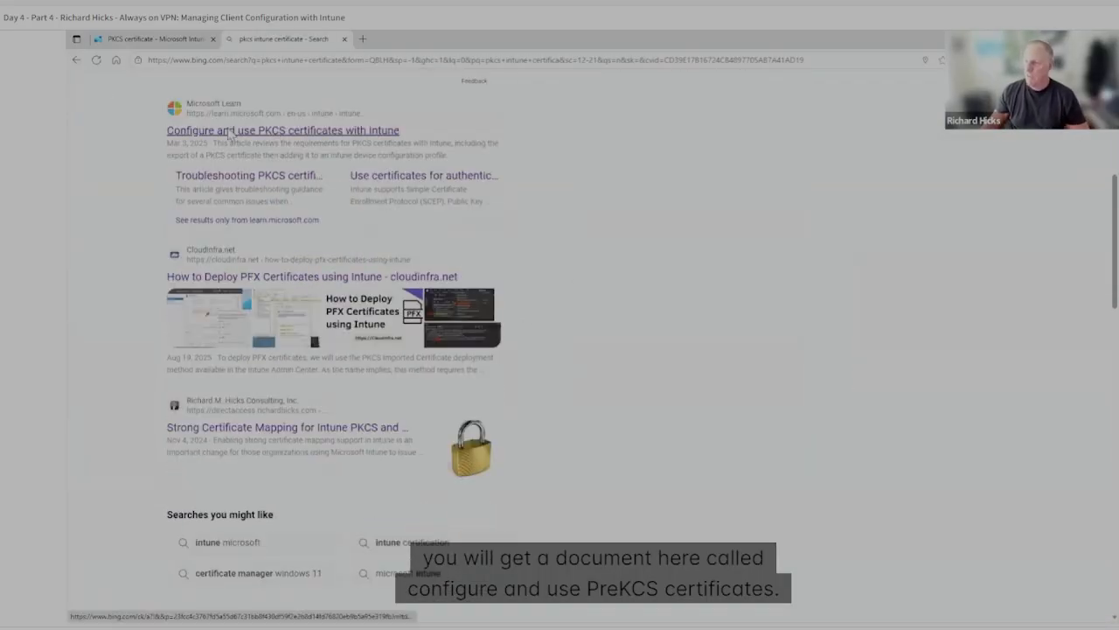
pyautogui.click(229, 133)
pyautogui.scroll(-2, 532, 379)
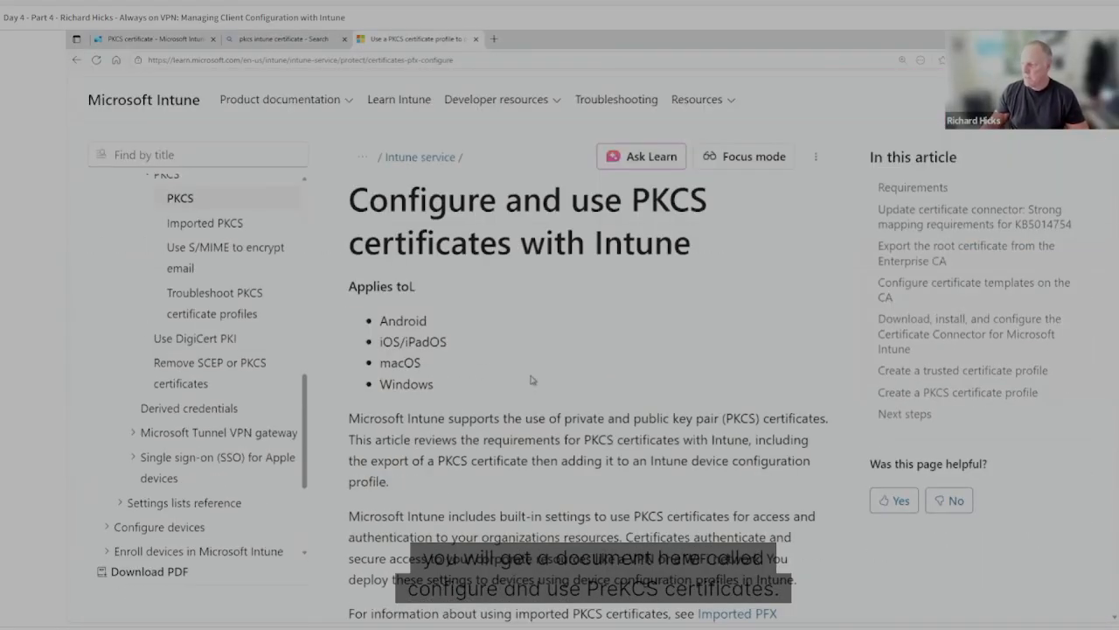
pyautogui.scroll(-10, 532, 380)
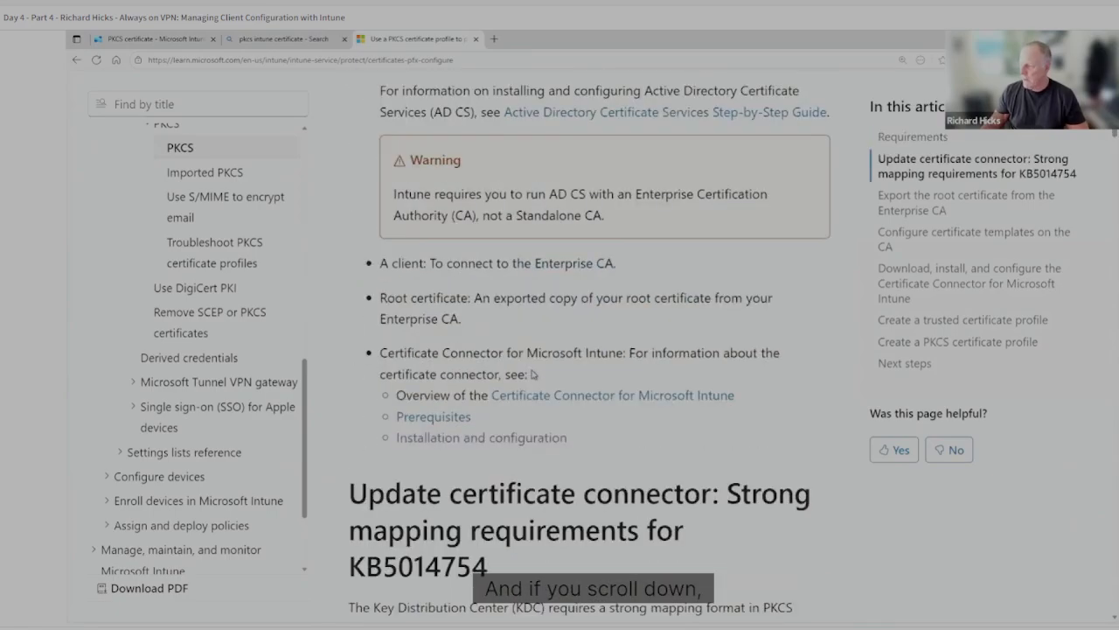
pyautogui.scroll(-13, 532, 374)
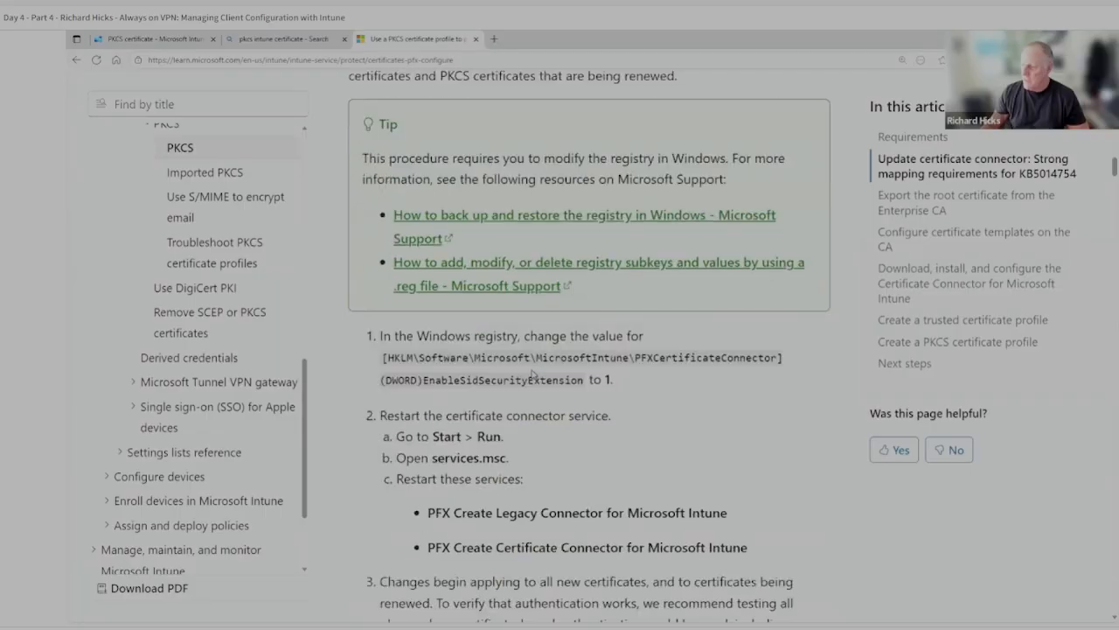
pyautogui.scroll(-11, 532, 373)
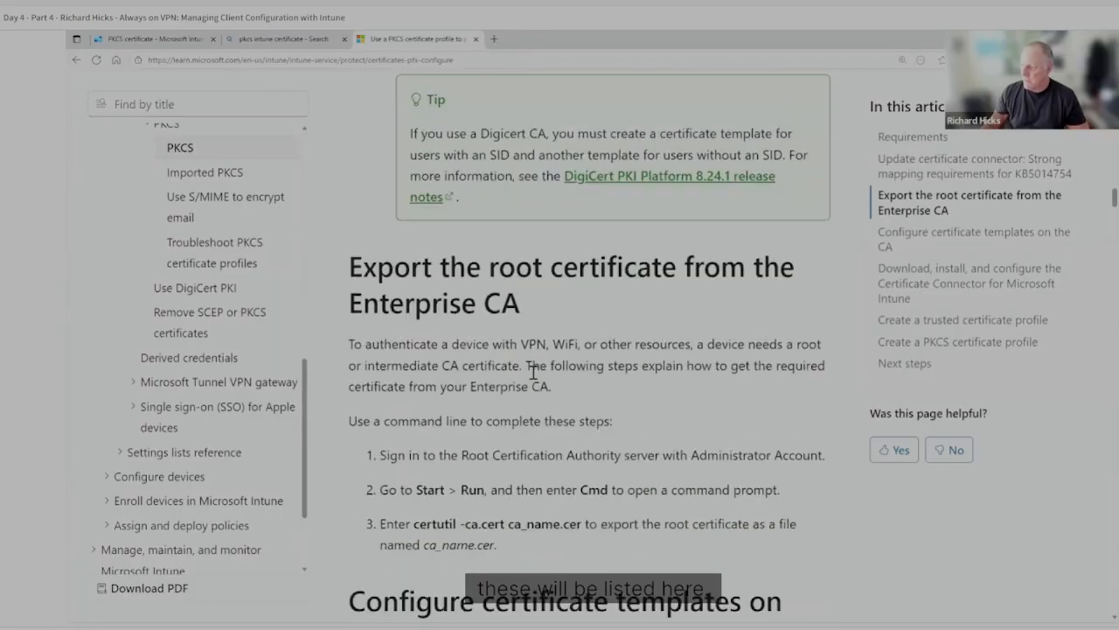
pyautogui.scroll(-10, 532, 374)
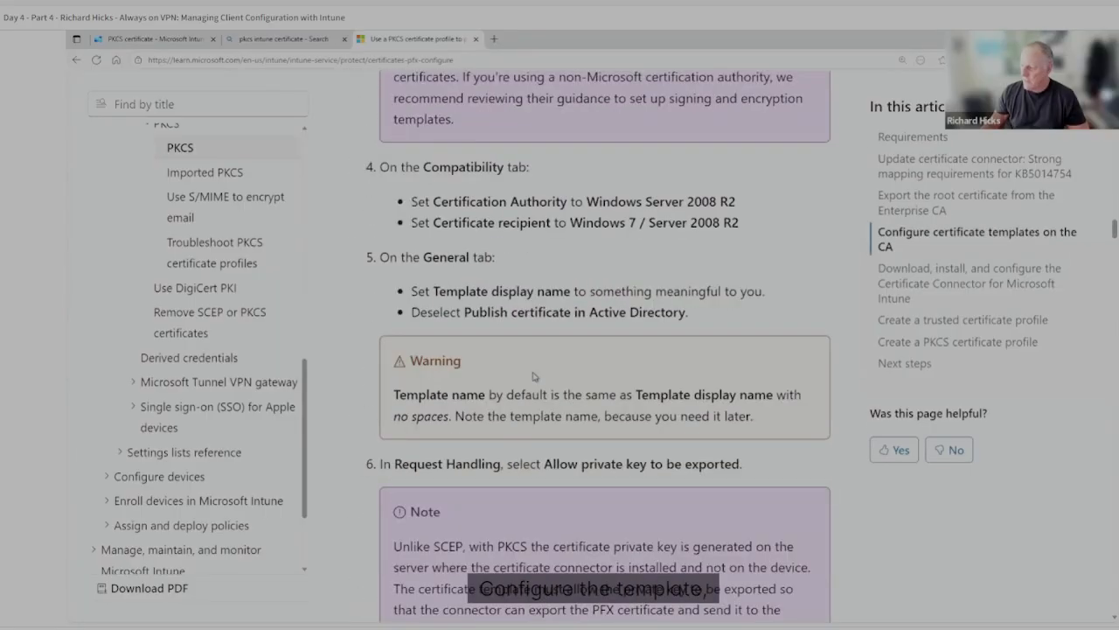
pyautogui.scroll(-11, 533, 376)
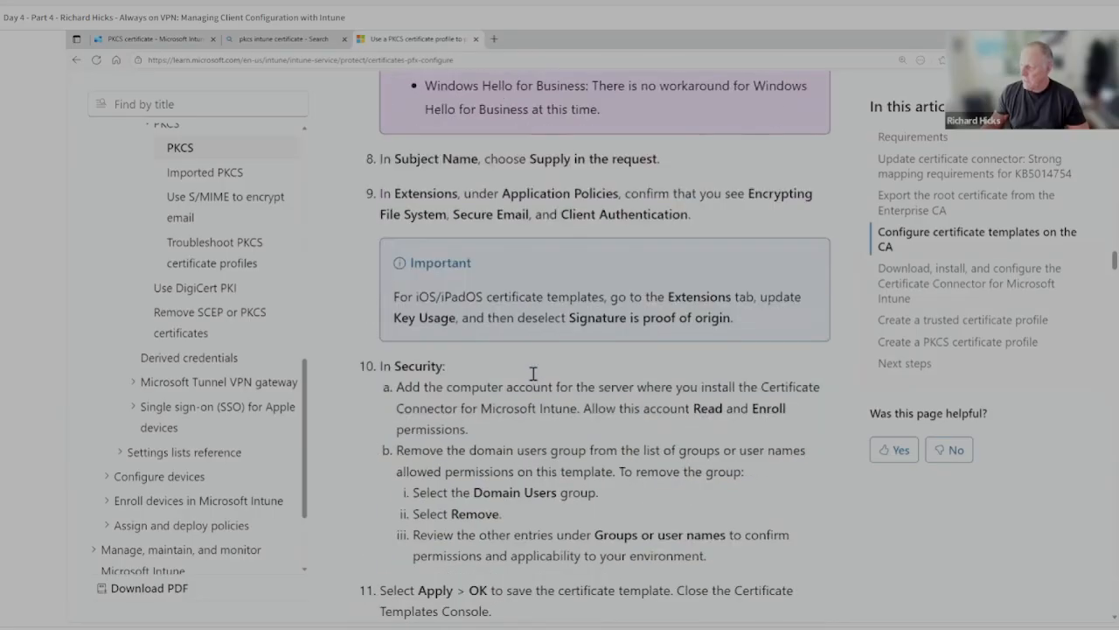
# Find the Subject name format section after the PKCS certificate profile instructions and jump to its anchor.
pyautogui.scroll(-8, 533, 373)
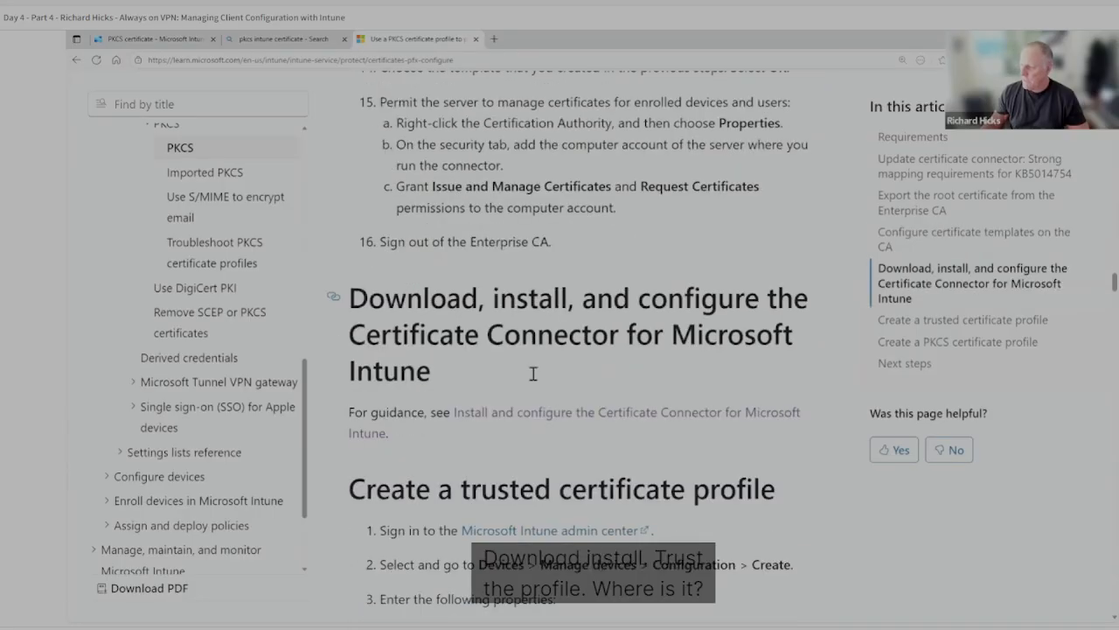
pyautogui.scroll(-17, 532, 373)
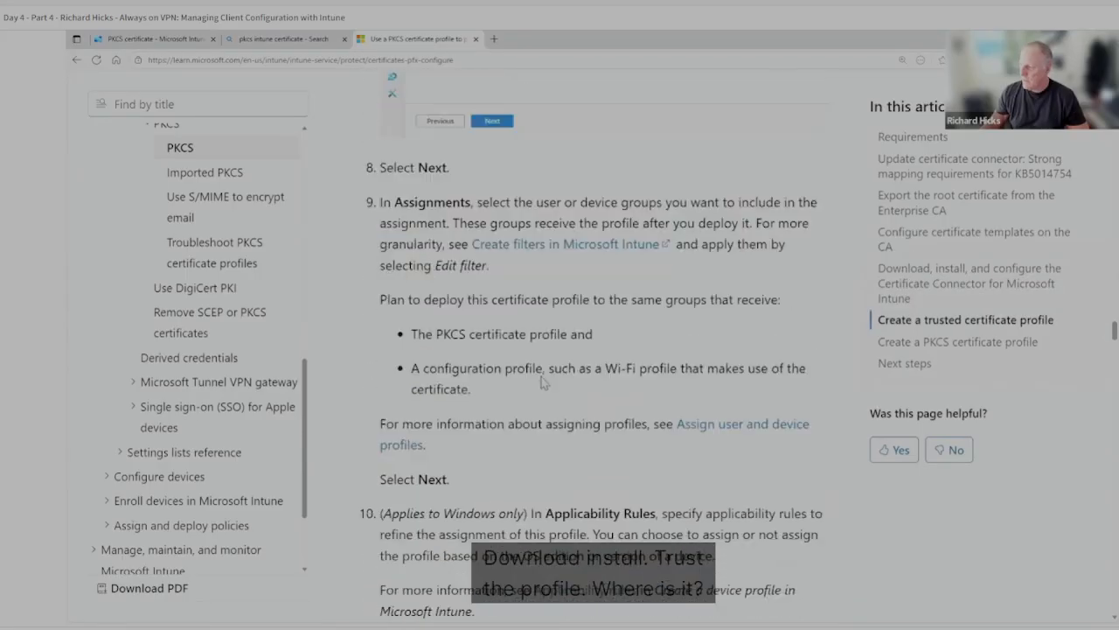
pyautogui.scroll(-8, 542, 383)
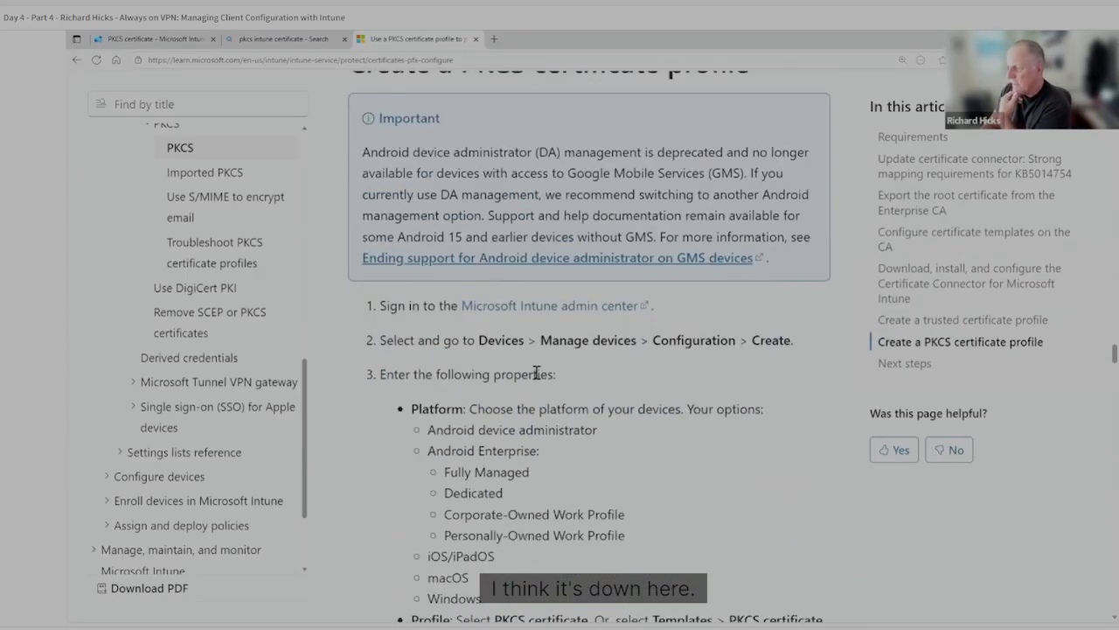
pyautogui.scroll(-6, 537, 374)
pyautogui.scroll(-4, 535, 382)
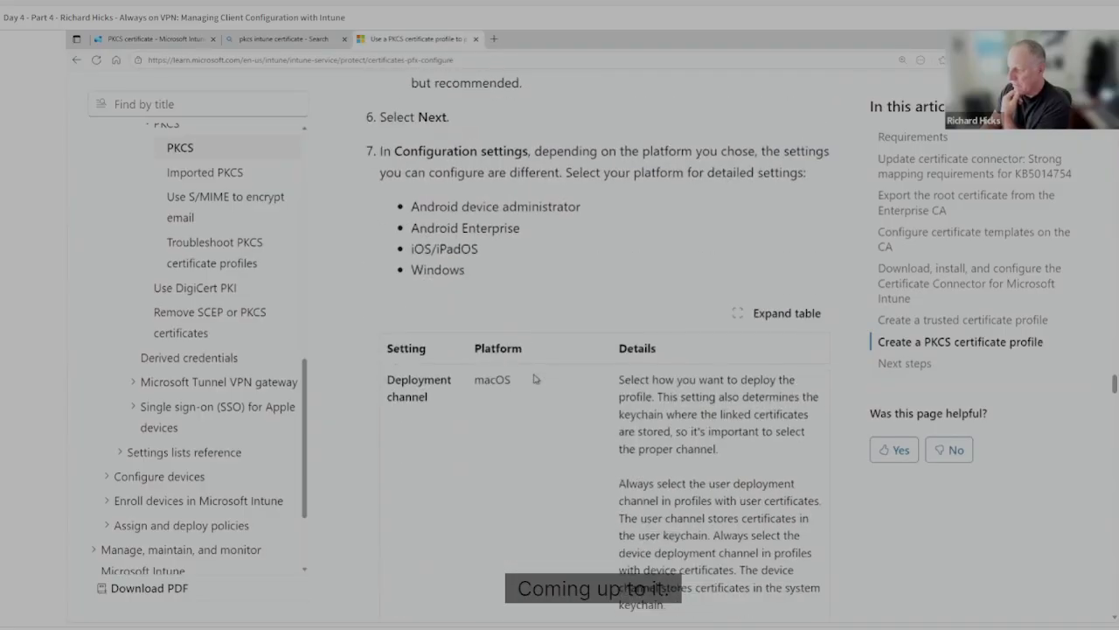
pyautogui.scroll(-20, 536, 380)
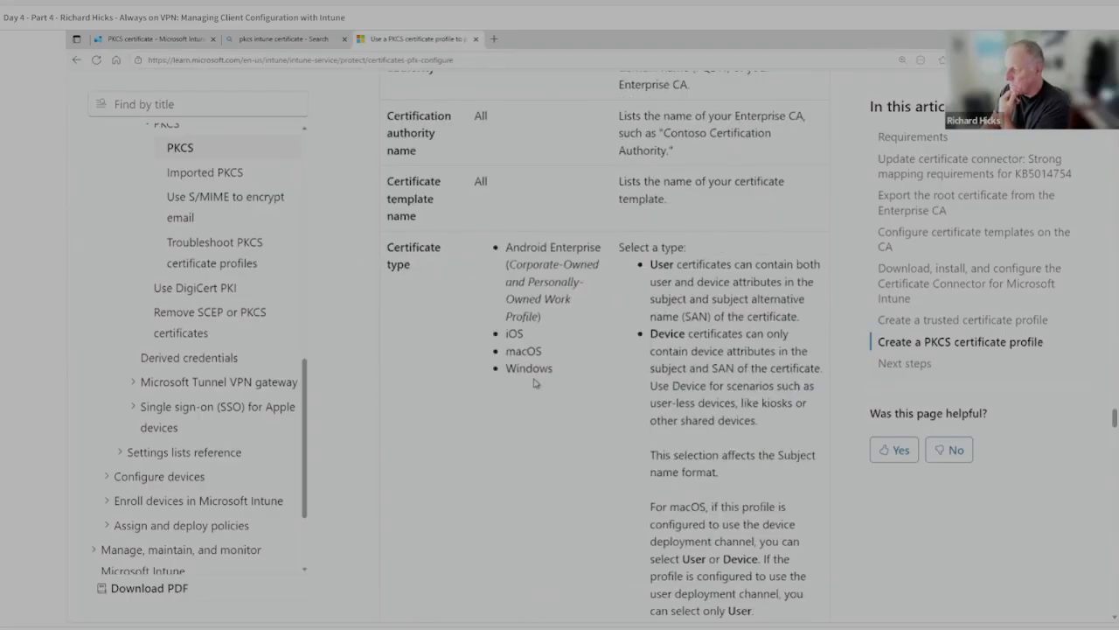
pyautogui.scroll(-15, 536, 383)
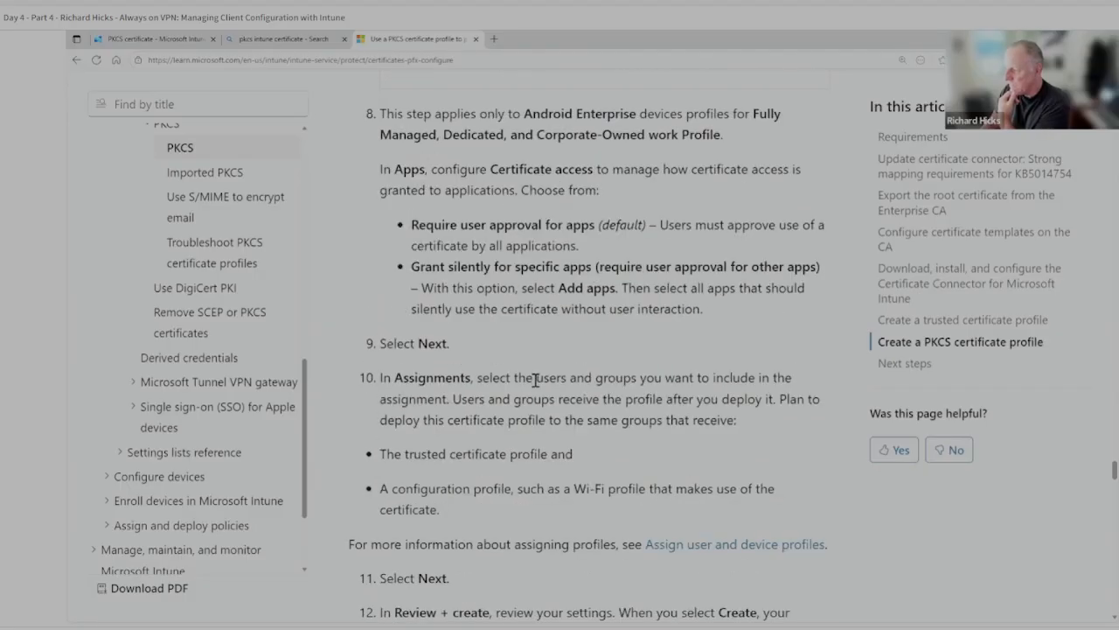
pyautogui.scroll(-7, 536, 382)
pyautogui.scroll(5, 534, 379)
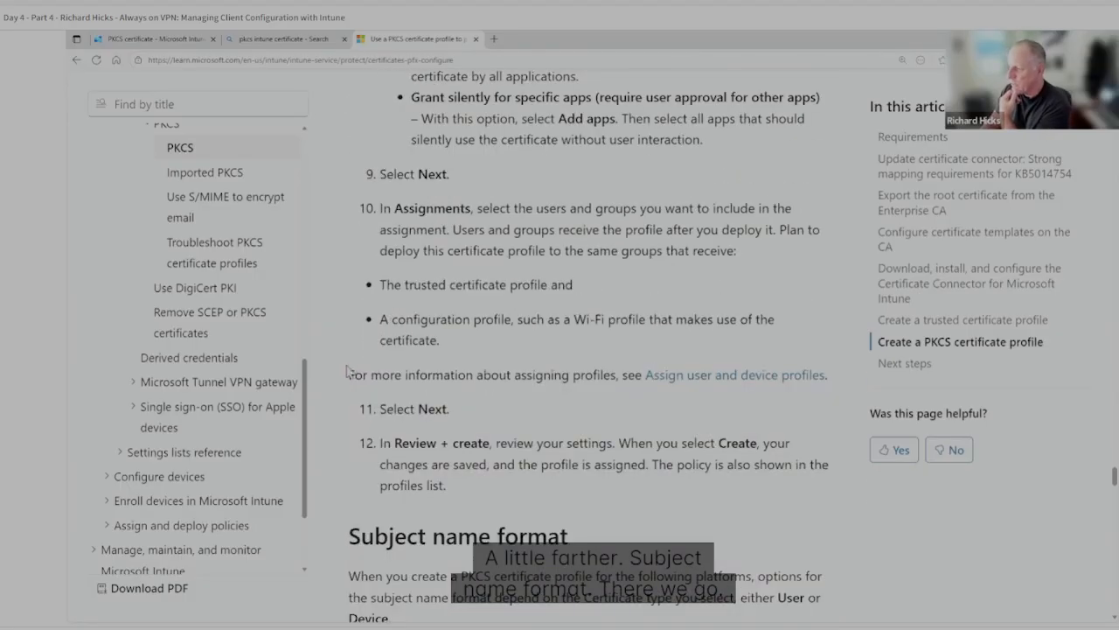
pyautogui.scroll(-3, 418, 432)
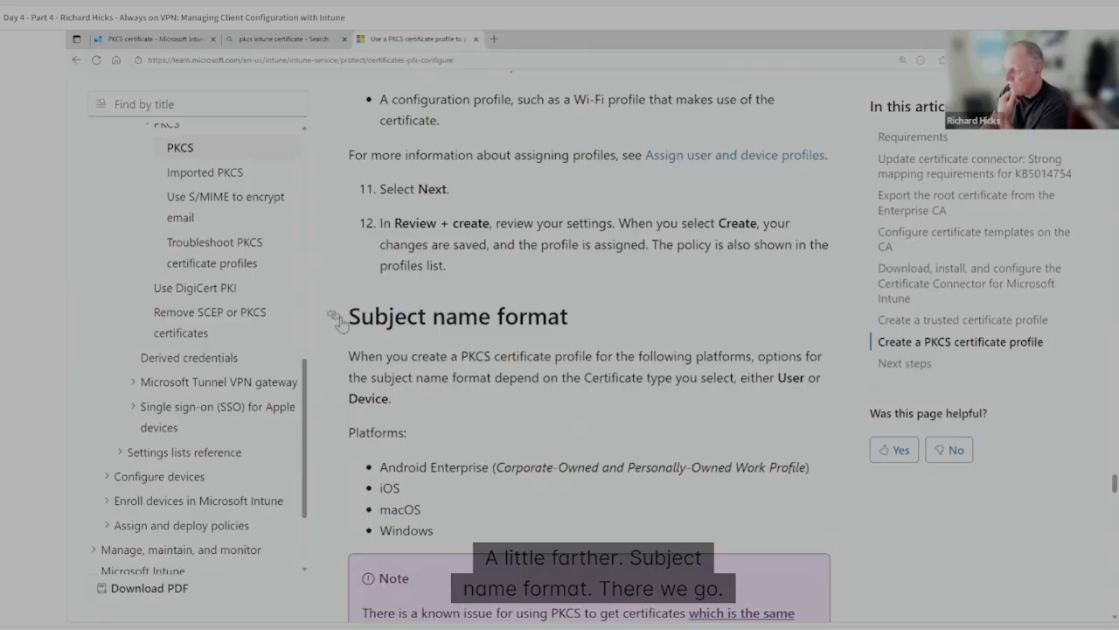
pyautogui.click(333, 316)
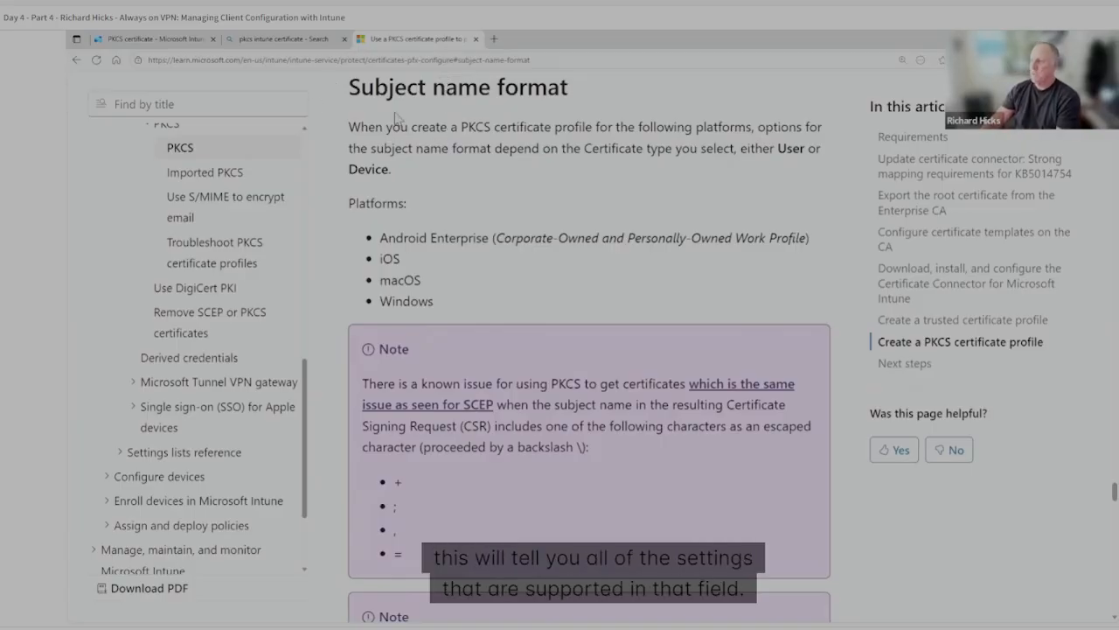
# Examine the subject name format variables the article lists for the user certificate type.
pyautogui.scroll(-10, 452, 423)
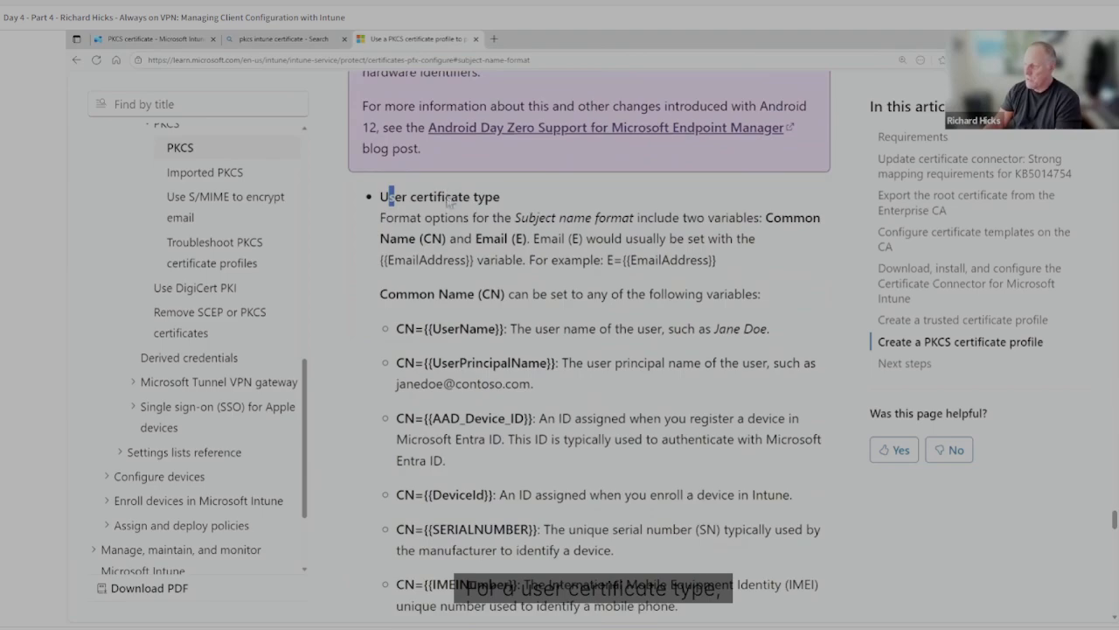
pyautogui.moveTo(388, 196); pyautogui.dragTo(445, 198)
pyautogui.scroll(-1, 452, 310)
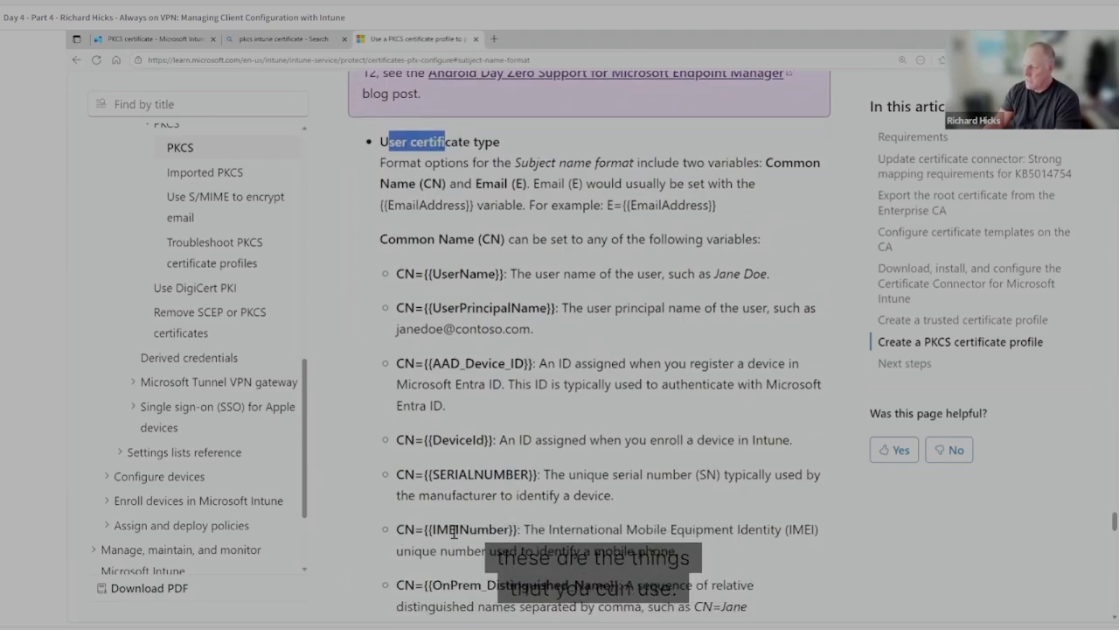
pyautogui.click(534, 428)
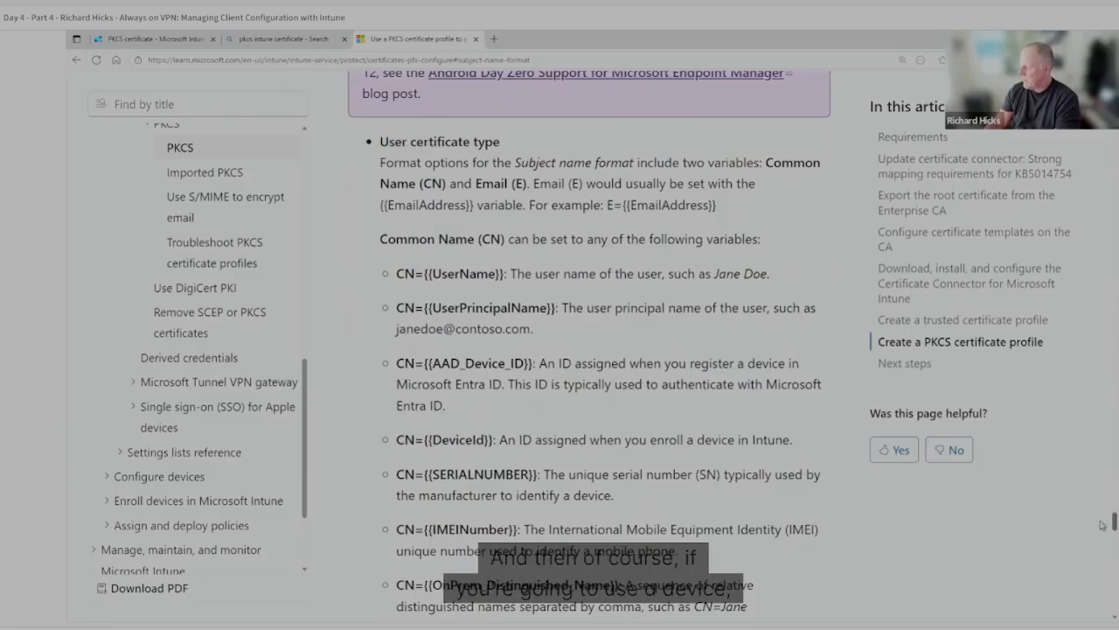
# Find the Device certificate type entry in the article and examine its subject name variables.
pyautogui.moveTo(1101, 531); pyautogui.dragTo(1102, 562)
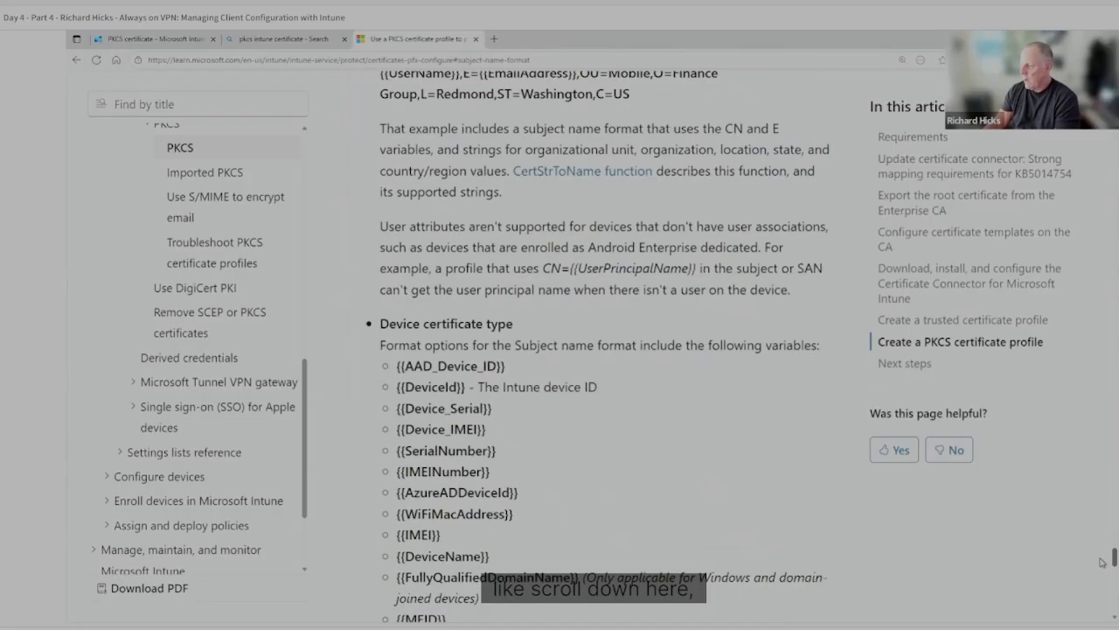
pyautogui.scroll(-2, 408, 275)
pyautogui.moveTo(381, 278); pyautogui.dragTo(519, 281)
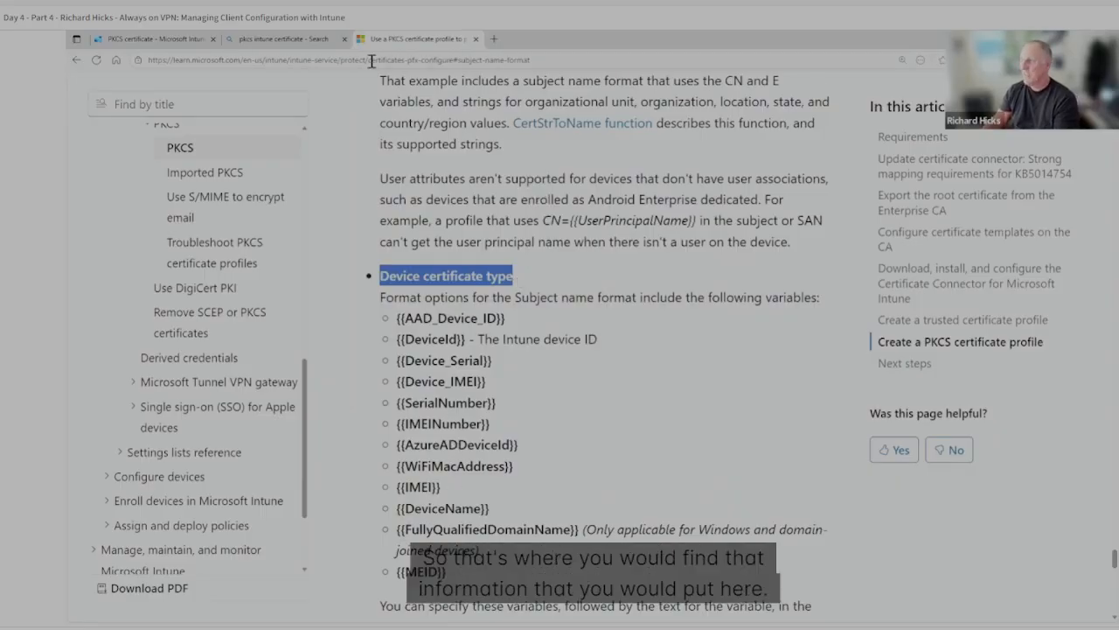
# Compare the Intune profile's user principal name value in the subject alternative name with the UserPrincipalName variable in the article's user certificate section.
pyautogui.click(179, 36)
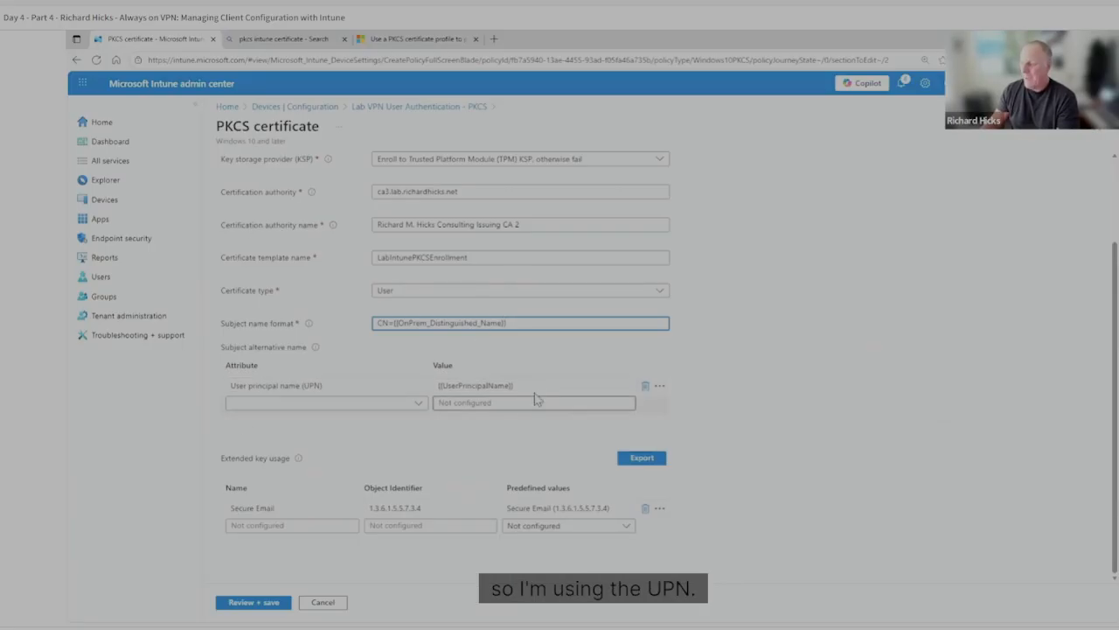
pyautogui.moveTo(531, 385); pyautogui.dragTo(422, 390)
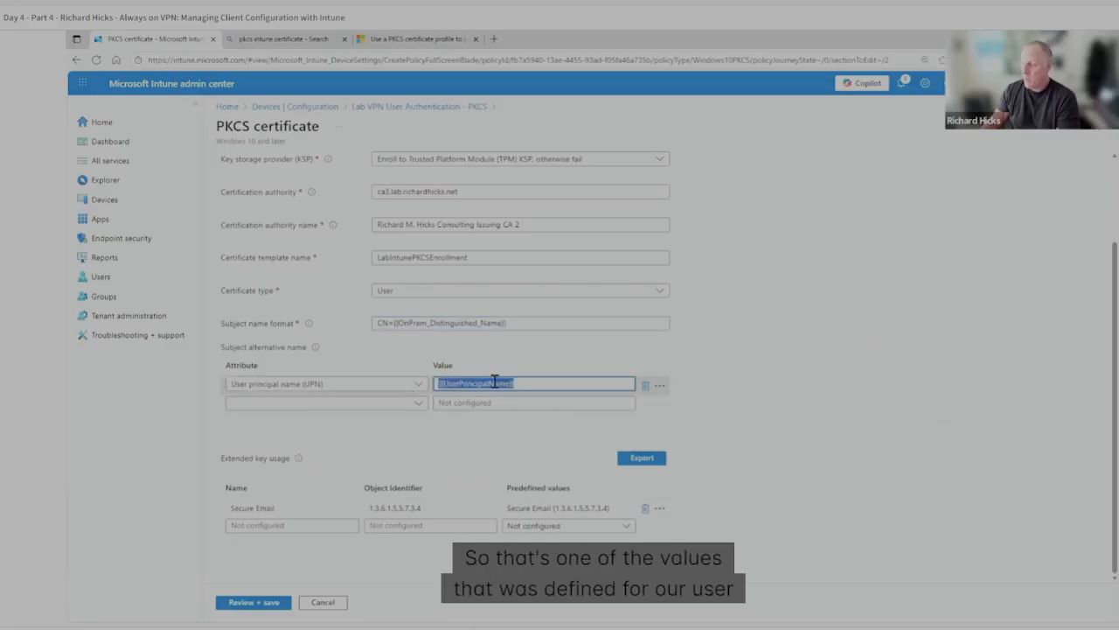
pyautogui.click(415, 36)
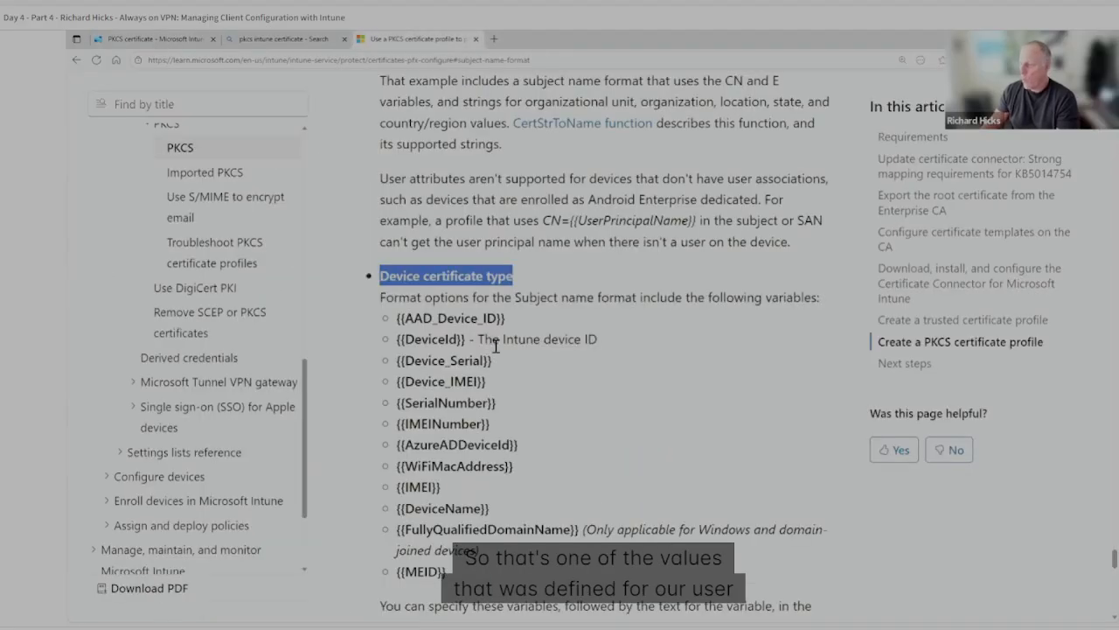
pyautogui.scroll(-5, 485, 341)
pyautogui.scroll(5, 483, 267)
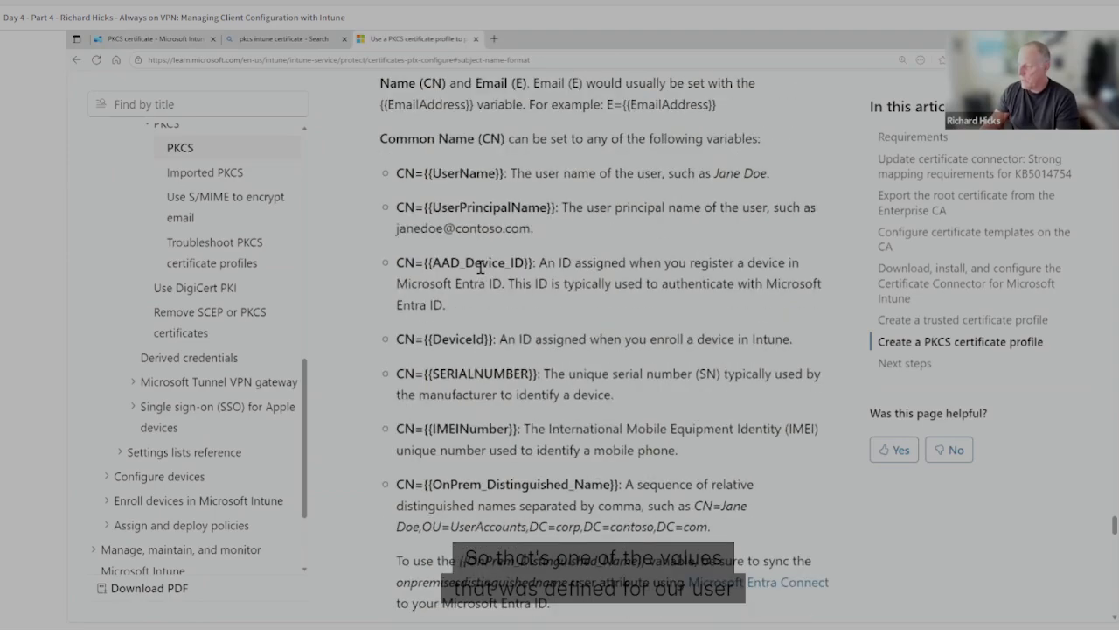
pyautogui.moveTo(400, 261); pyautogui.dragTo(556, 262)
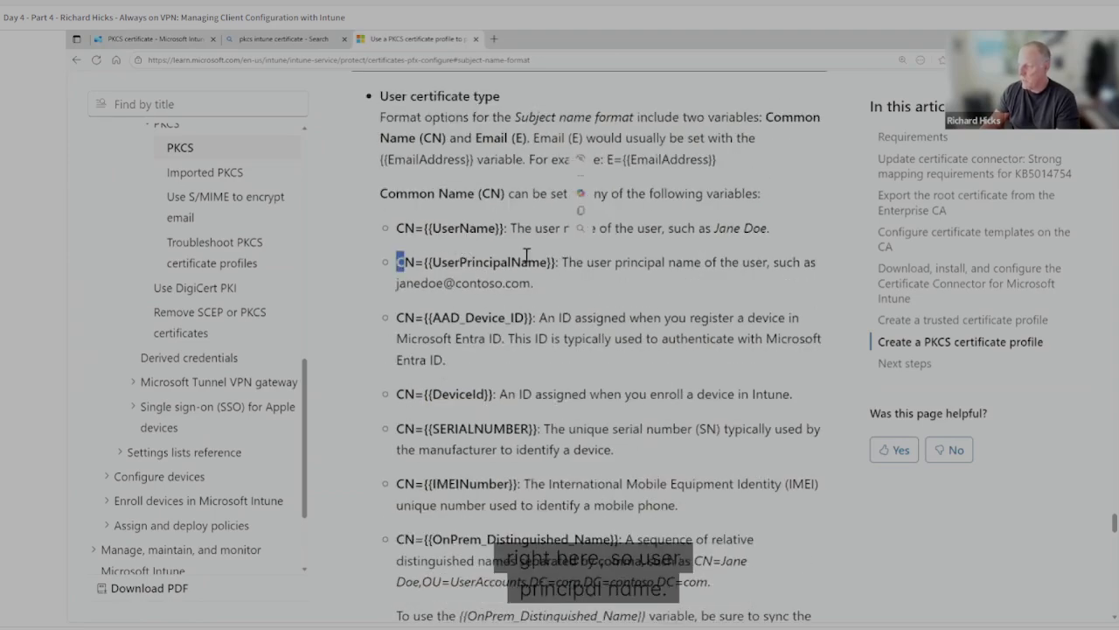
pyautogui.click(497, 208)
# Return to the PKCS certificate profile in Intune and change its Secure Email extended key usage entry to the predefined Client Authentication value.
pyautogui.click(157, 39)
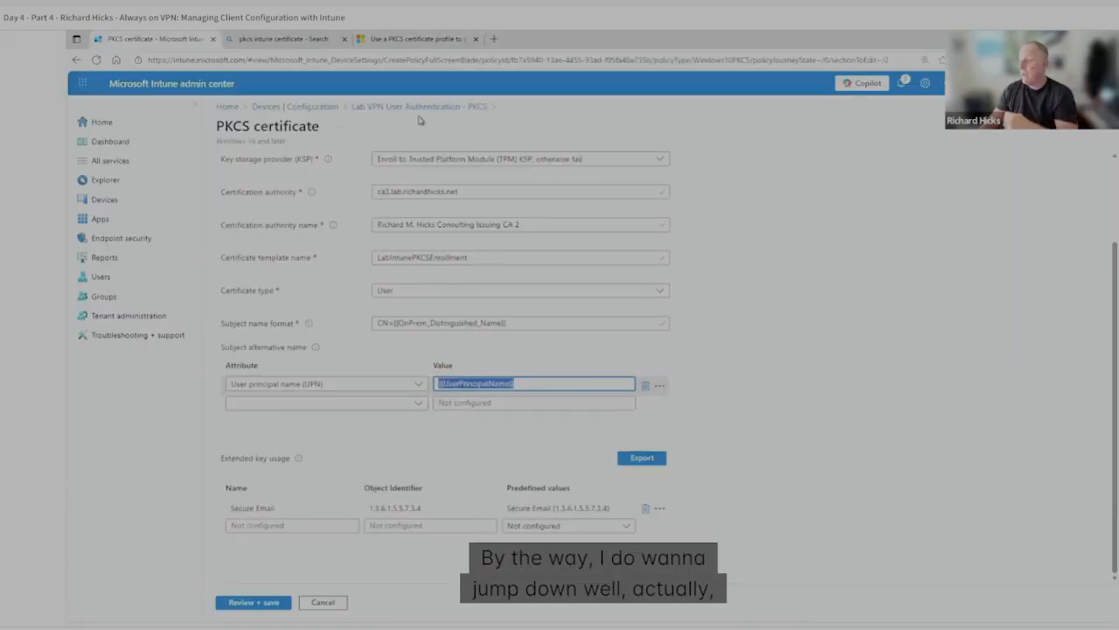
pyautogui.click(749, 496)
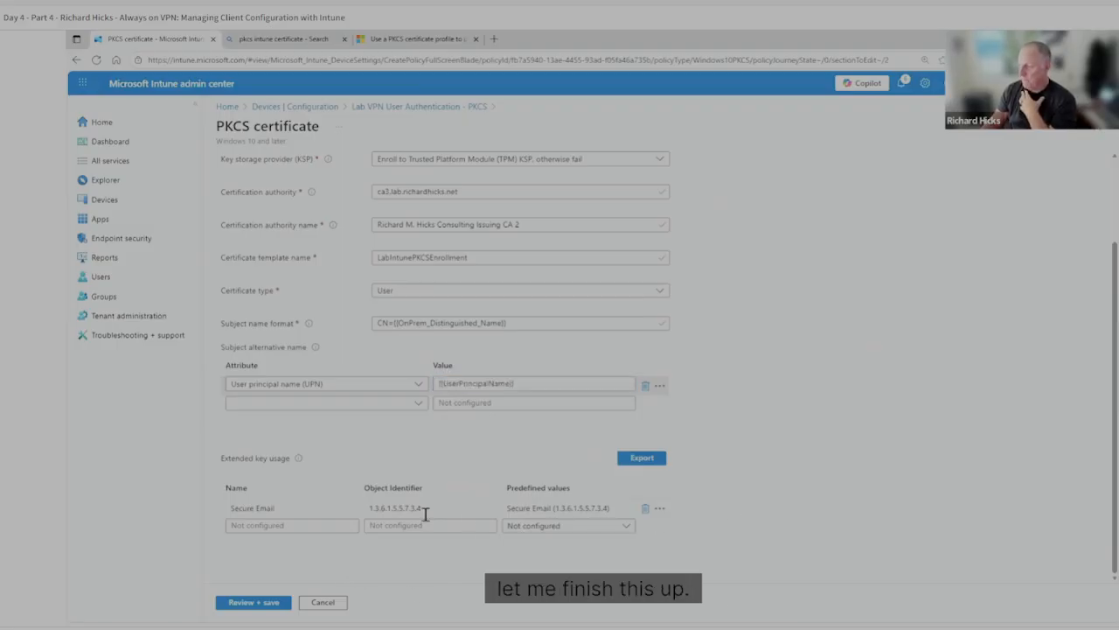
pyautogui.click(262, 503)
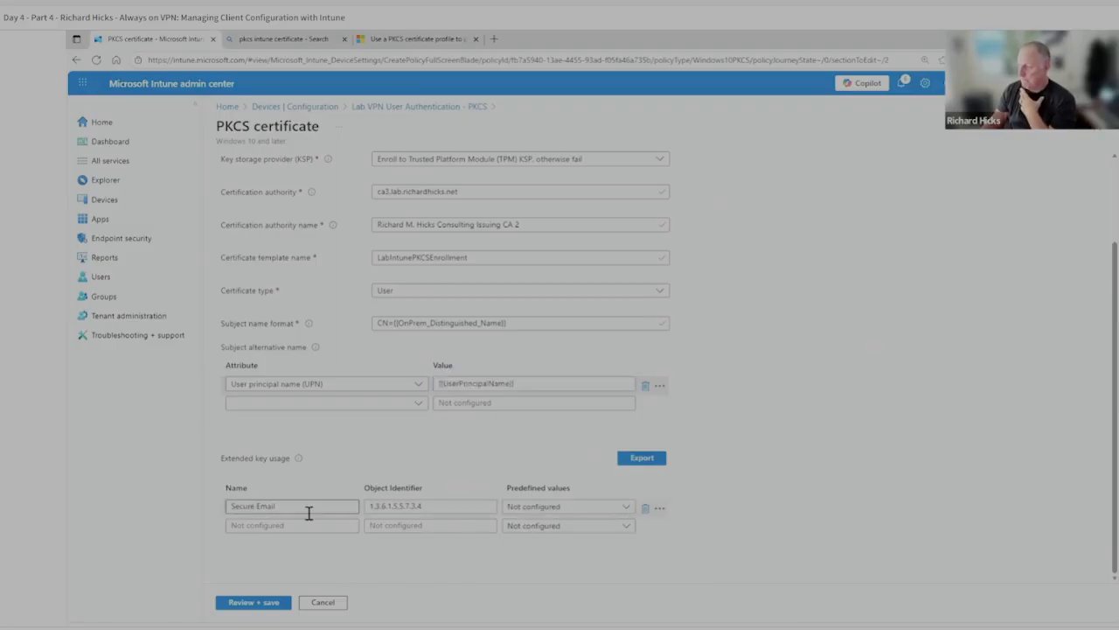
pyautogui.click(597, 512)
pyautogui.click(584, 525)
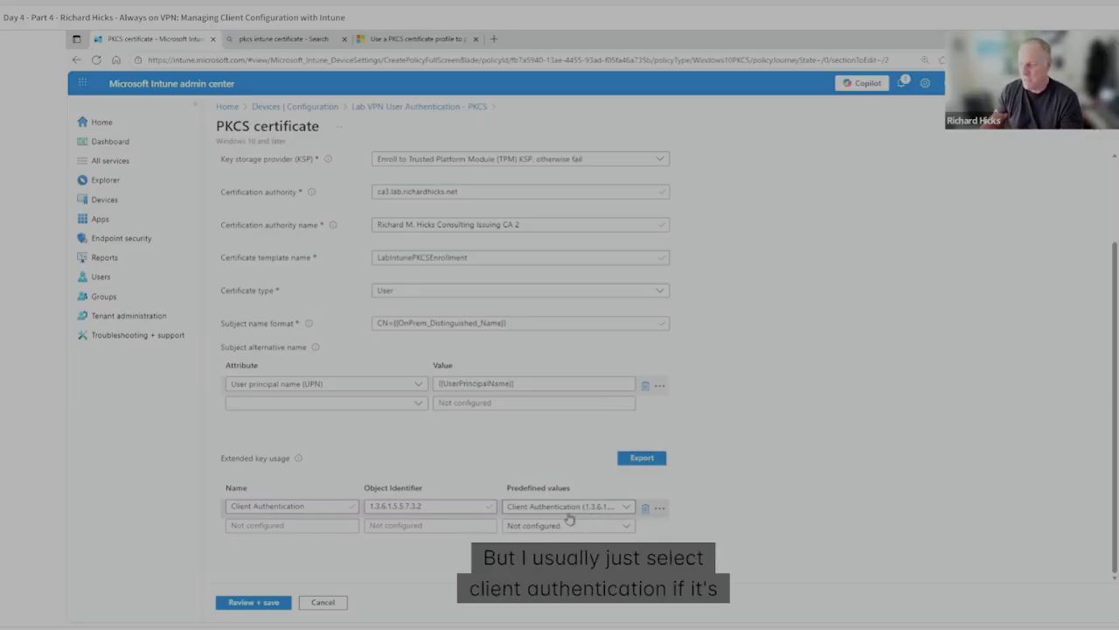
# Discard the unsaved PKCS profile edits and open the configuration settings of the Lab VPN User Authentication - SCEP policy for editing.
pyautogui.click(278, 108)
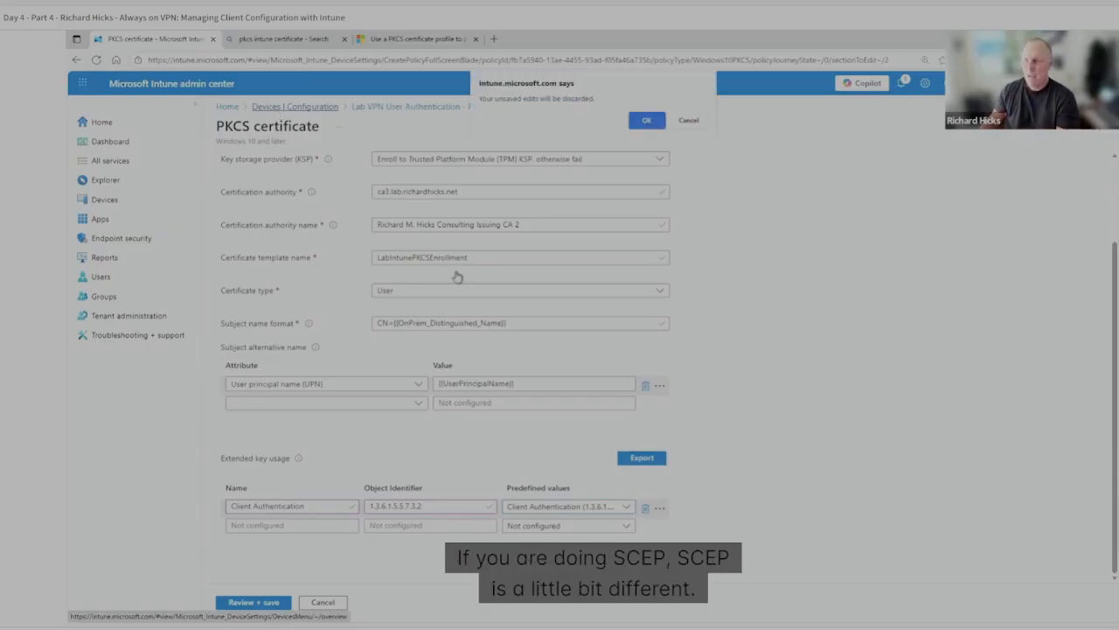
pyautogui.click(647, 122)
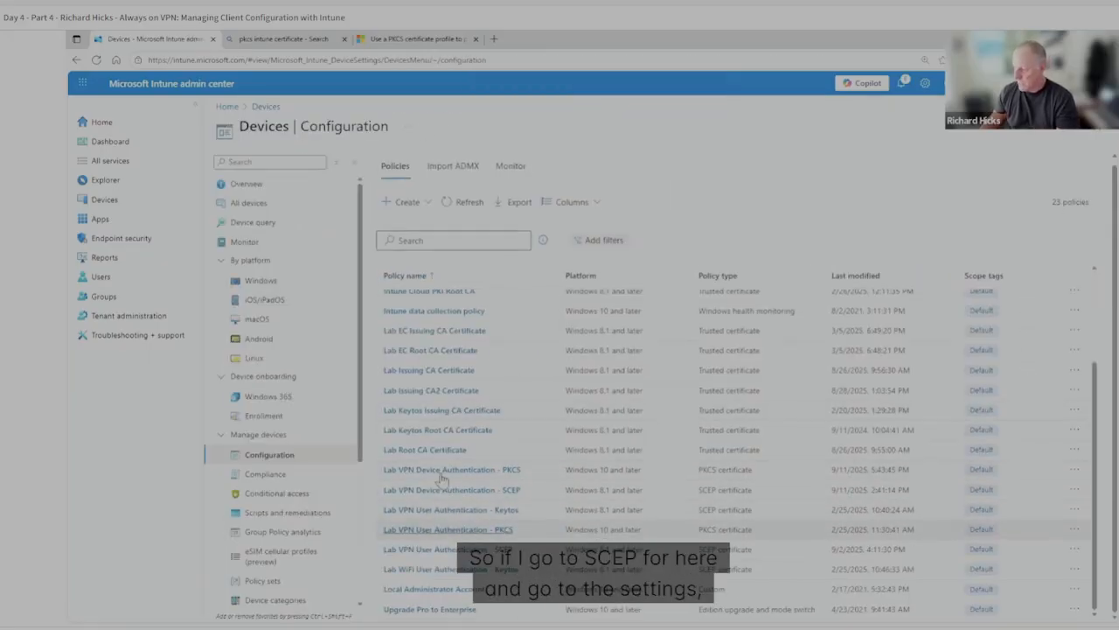
pyautogui.click(441, 548)
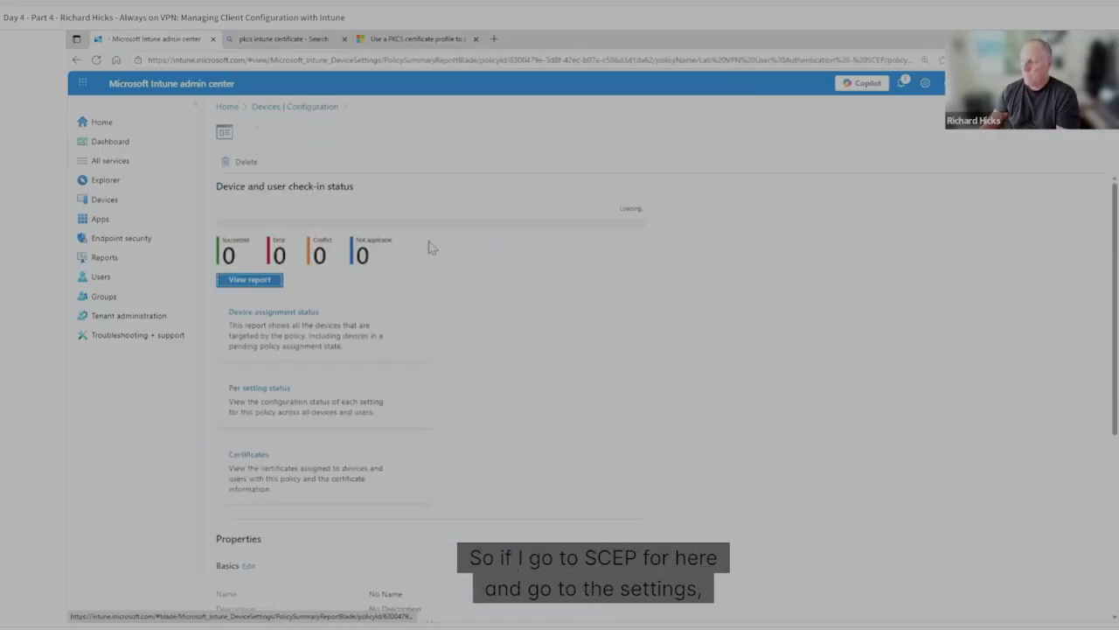
pyautogui.scroll(-3, 461, 510)
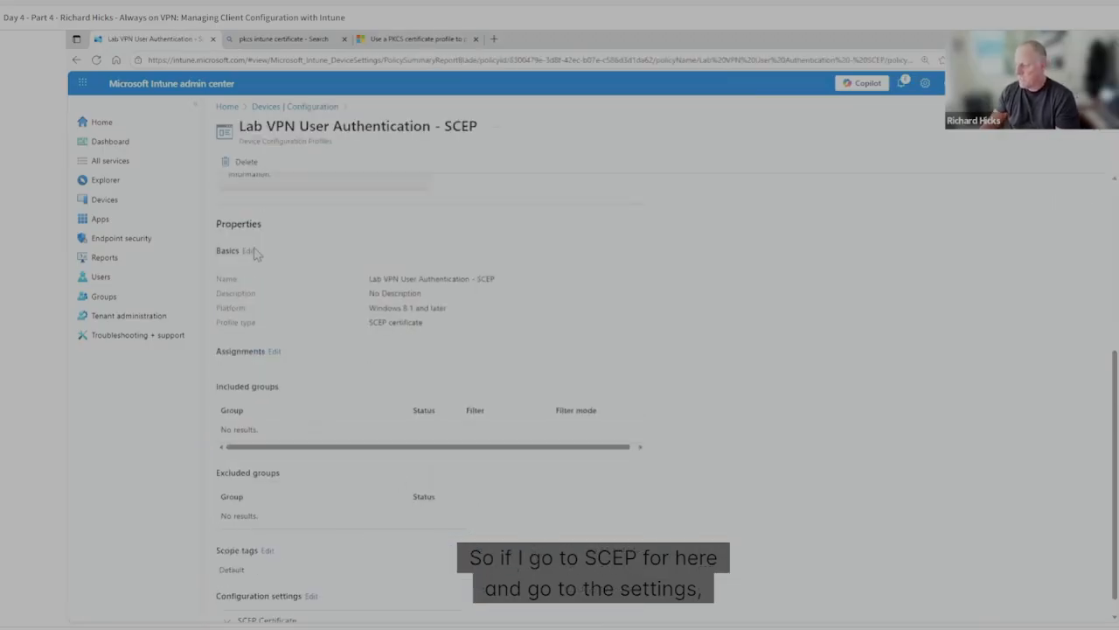
pyautogui.click(311, 596)
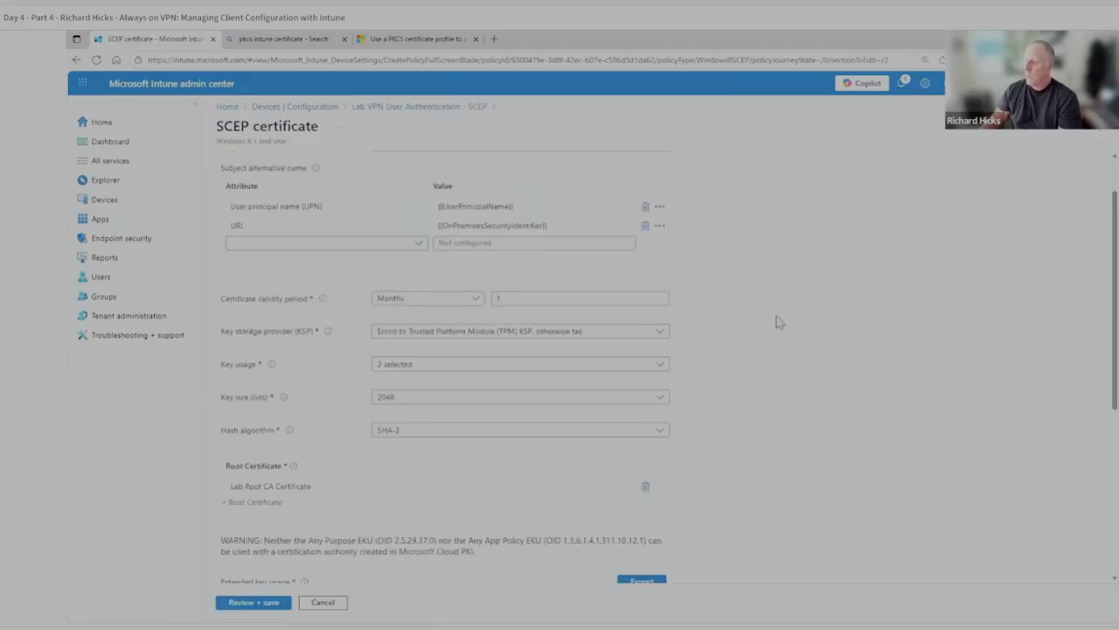
# Examine the URI attribute and its {{OnPremisesSecurityIdentifier}} value in the SCEP profile's subject alternative name settings.
pyautogui.scroll(1, 757, 298)
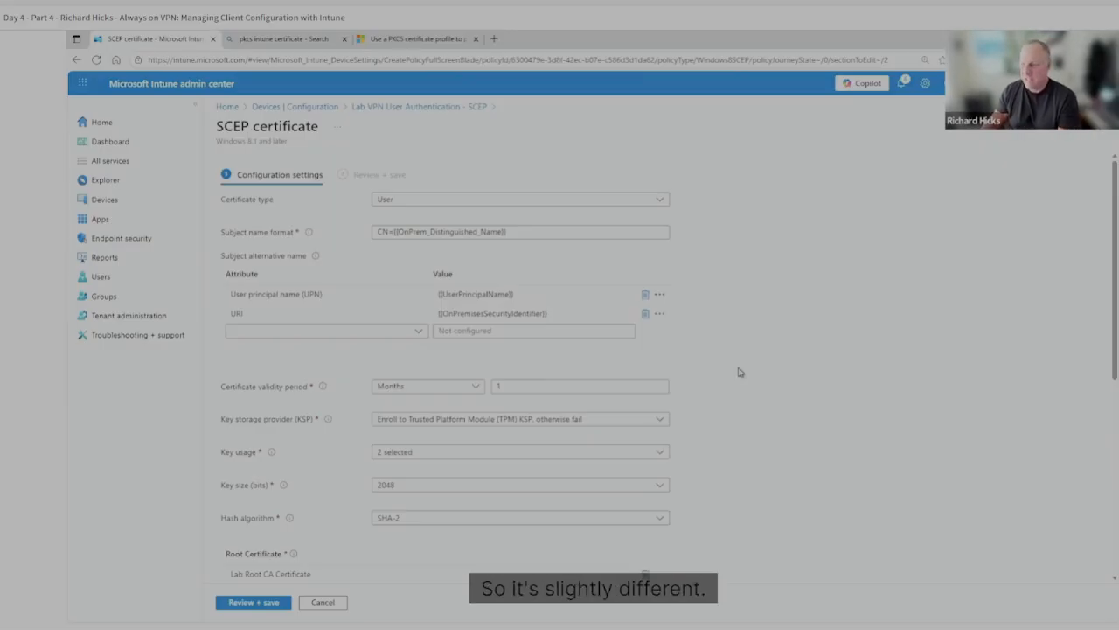
pyautogui.scroll(-1, 730, 367)
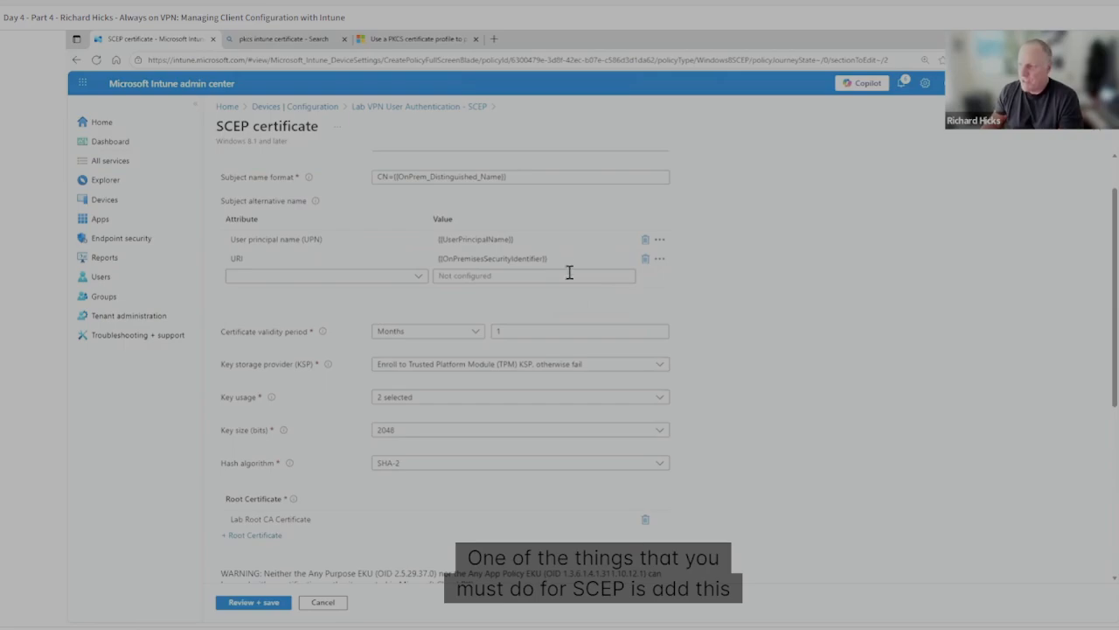
pyautogui.click(407, 257)
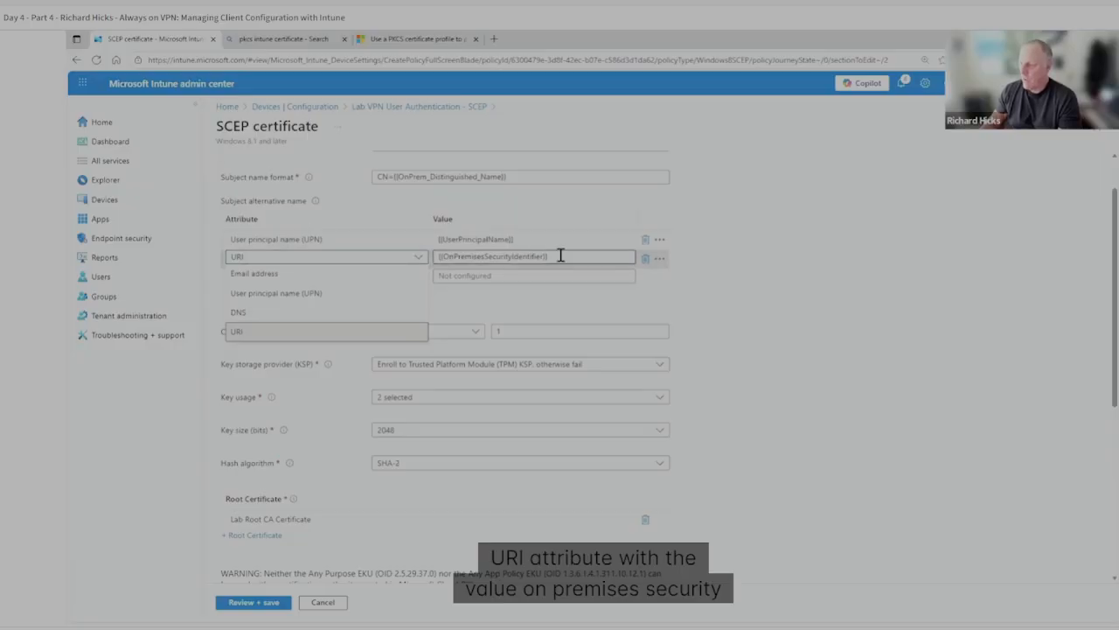
pyautogui.moveTo(563, 255); pyautogui.dragTo(421, 257)
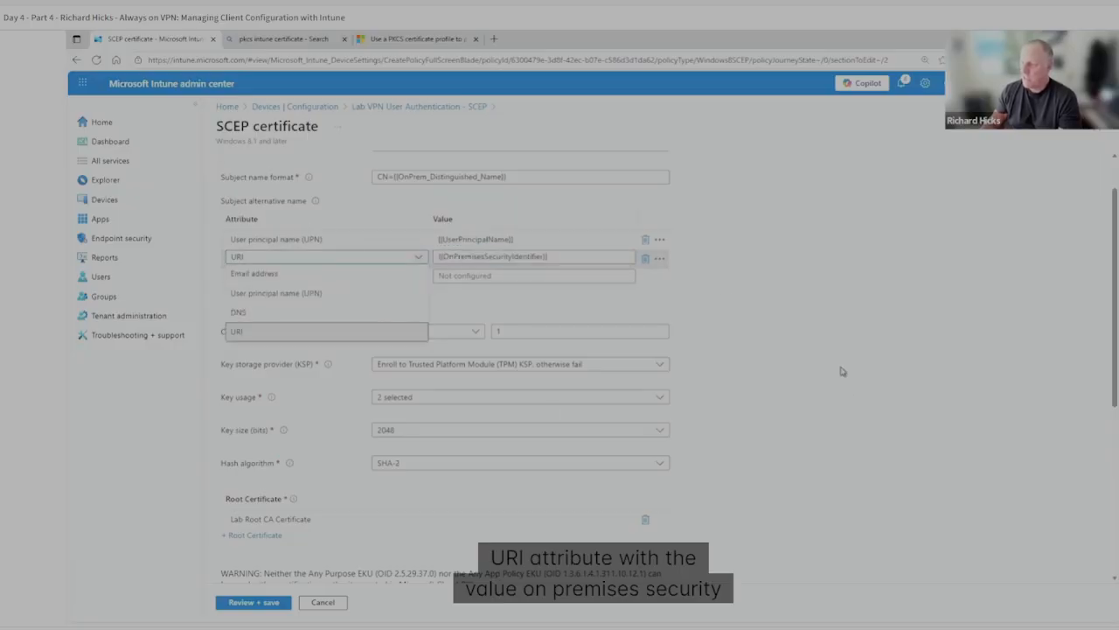
pyautogui.click(564, 260)
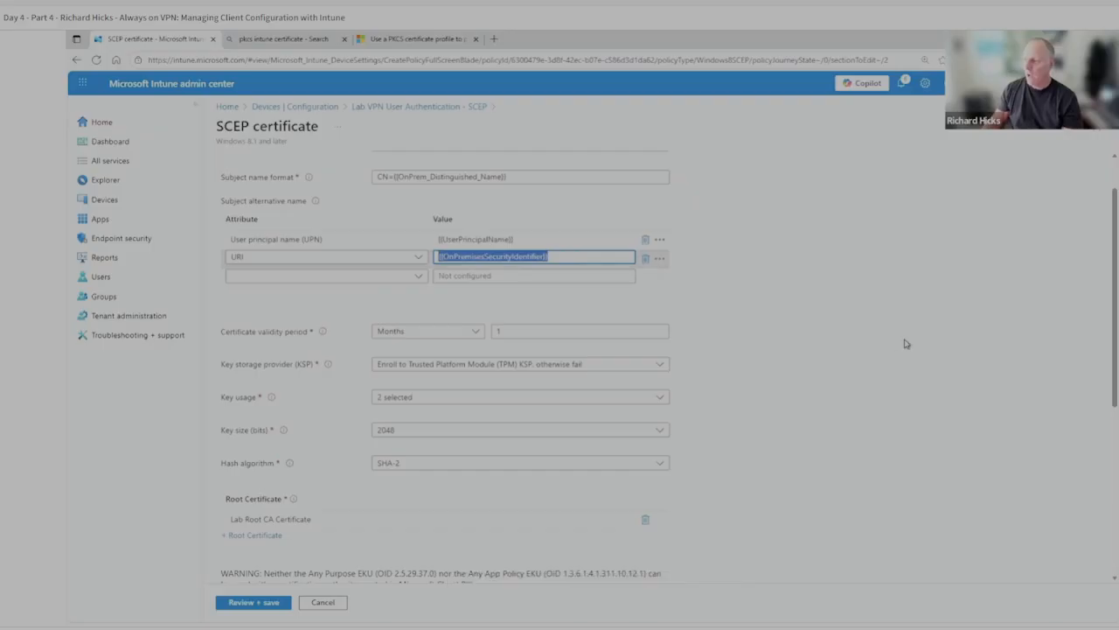
pyautogui.click(796, 353)
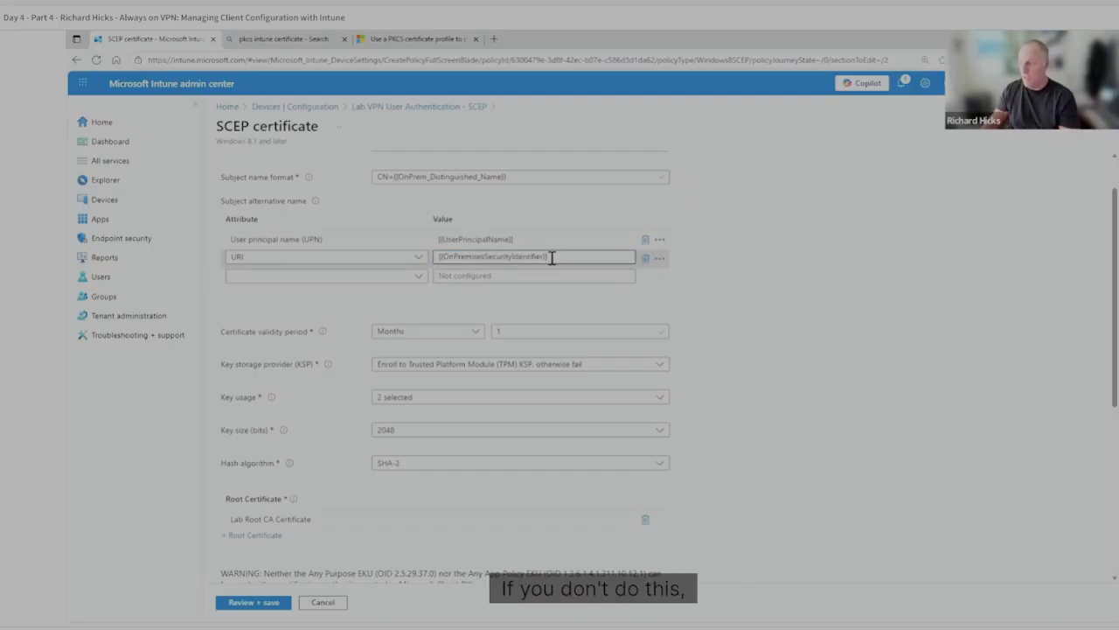
pyautogui.moveTo(552, 255); pyautogui.dragTo(447, 257)
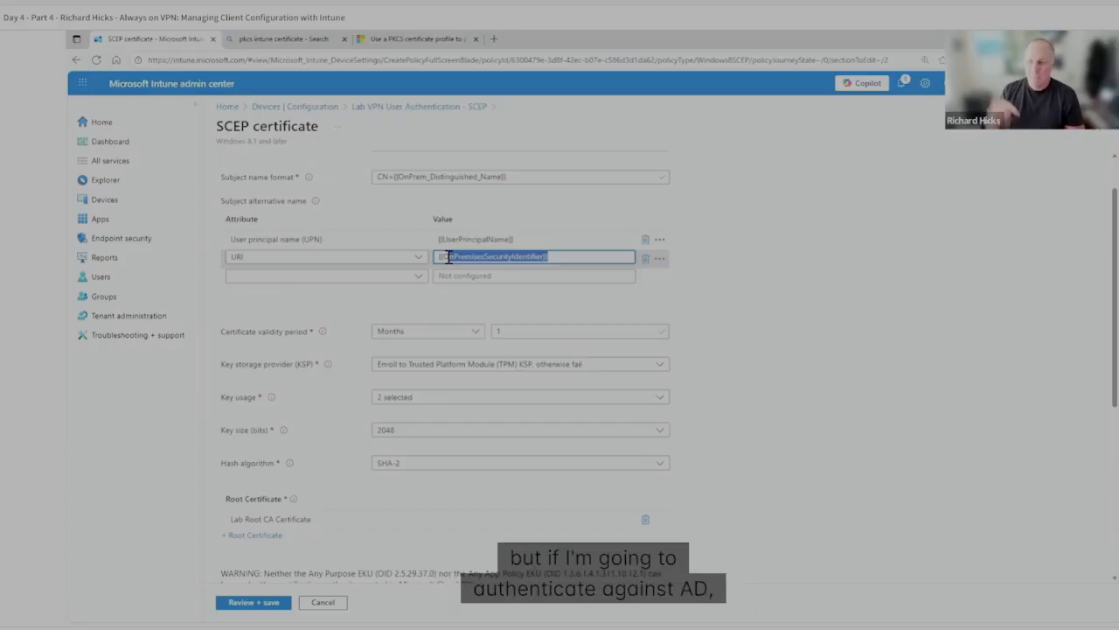
pyautogui.click(772, 376)
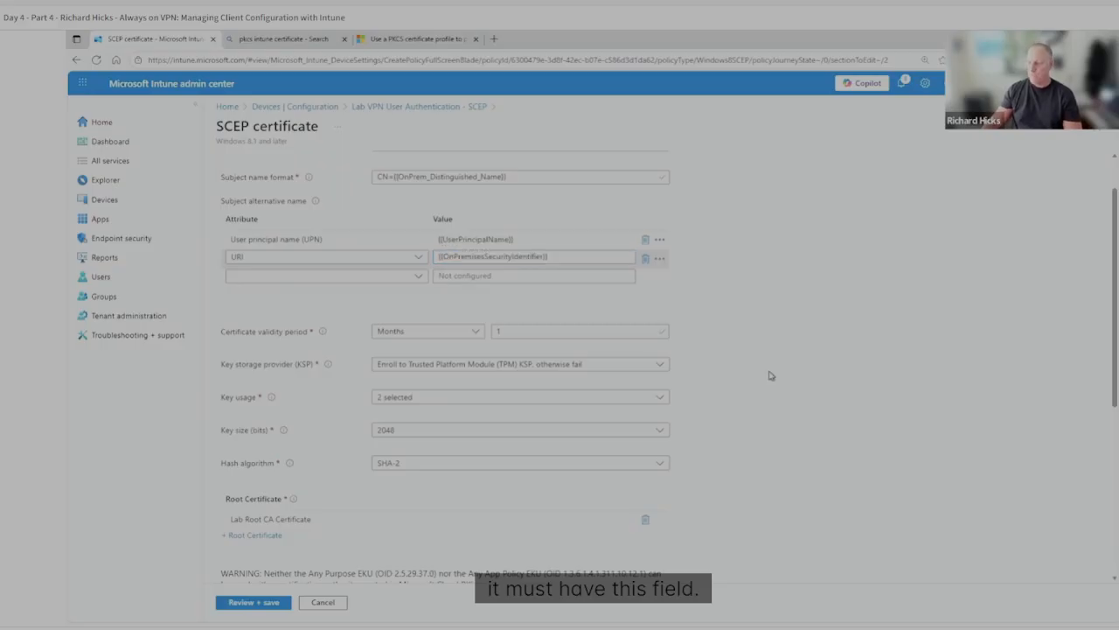
# Examine the SCEP server URL in the profile's enrollment settings and return to the slide presentation.
pyautogui.scroll(-3, 770, 377)
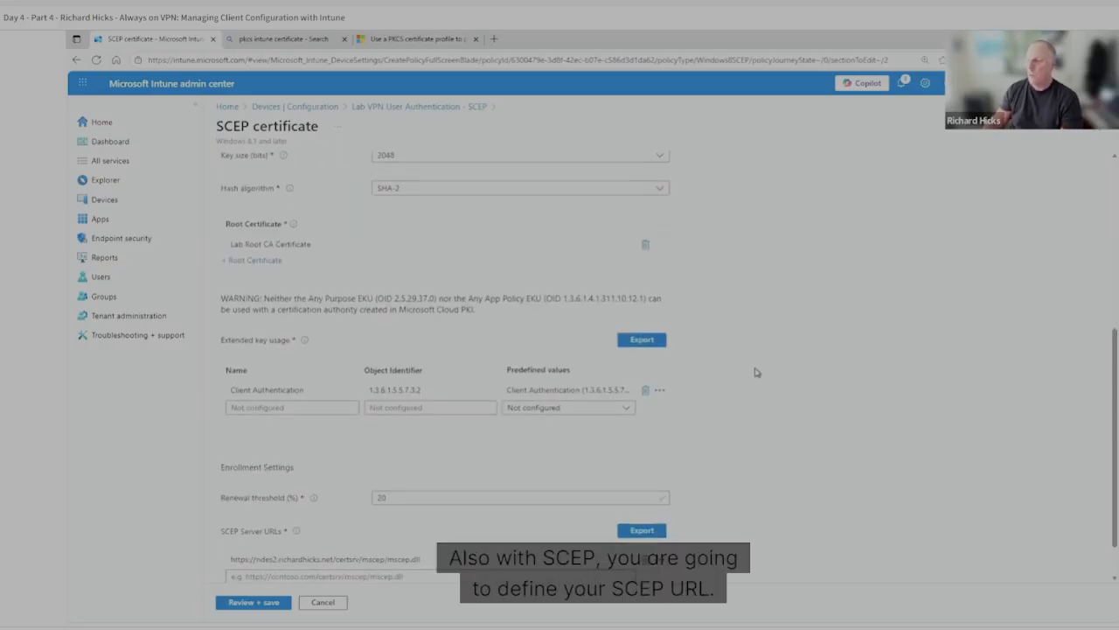
pyautogui.scroll(-1, 756, 372)
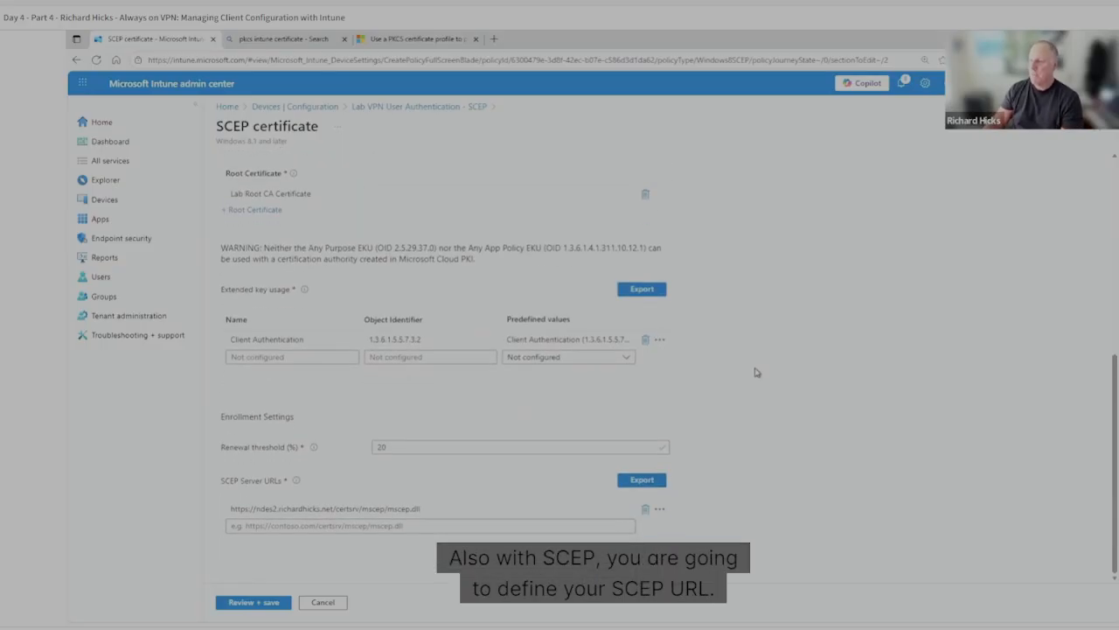
pyautogui.click(425, 507)
pyautogui.moveTo(435, 502); pyautogui.dragTo(174, 500)
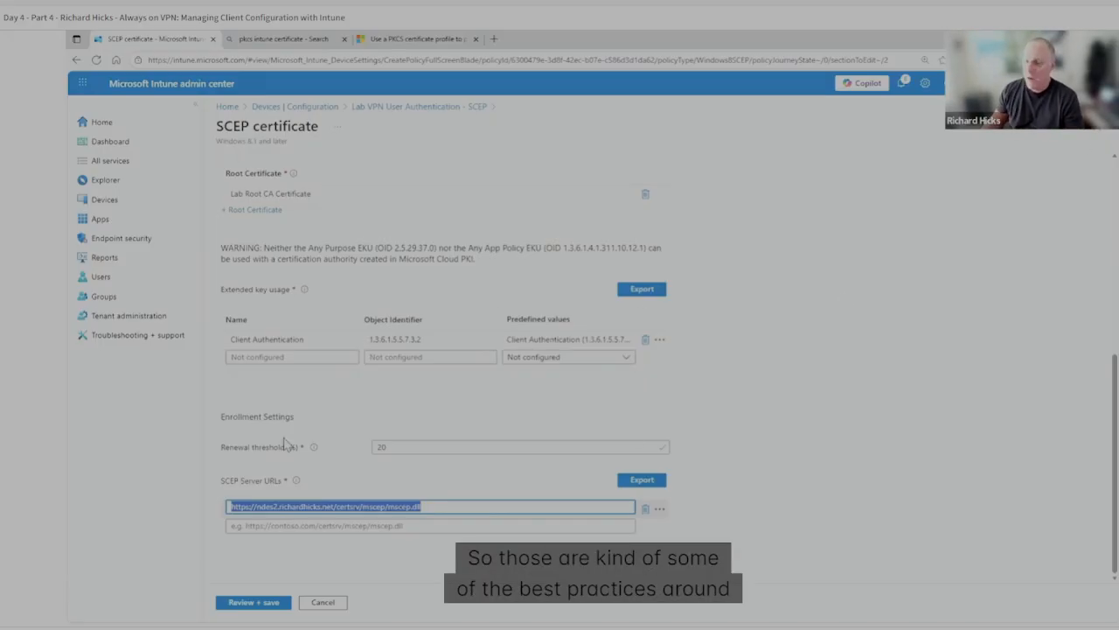
pyautogui.hotkey('alt', 'Tab')
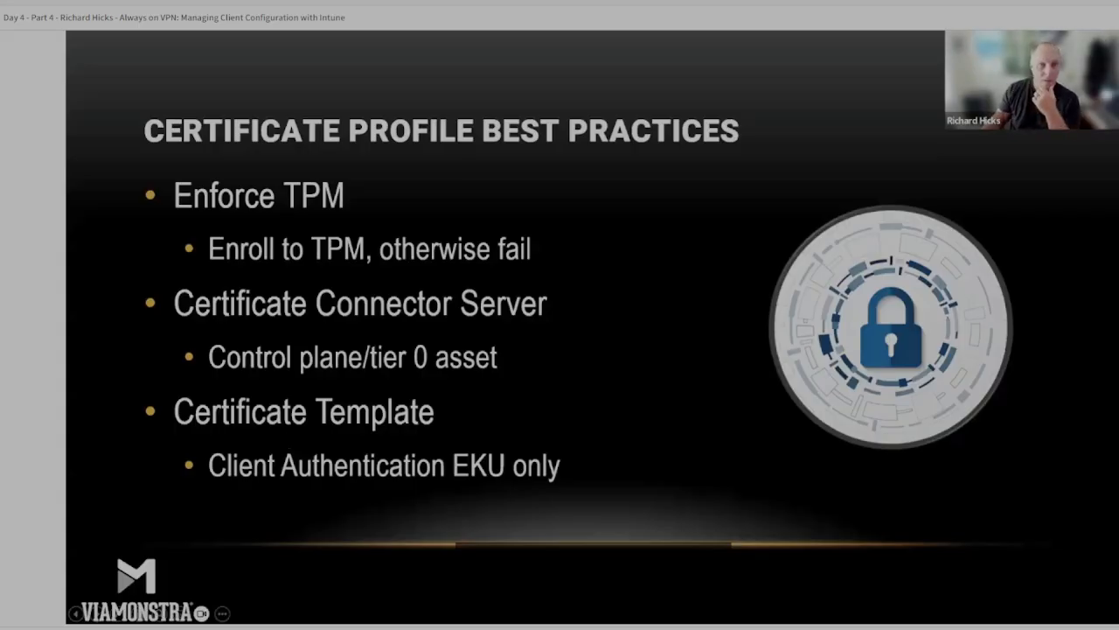